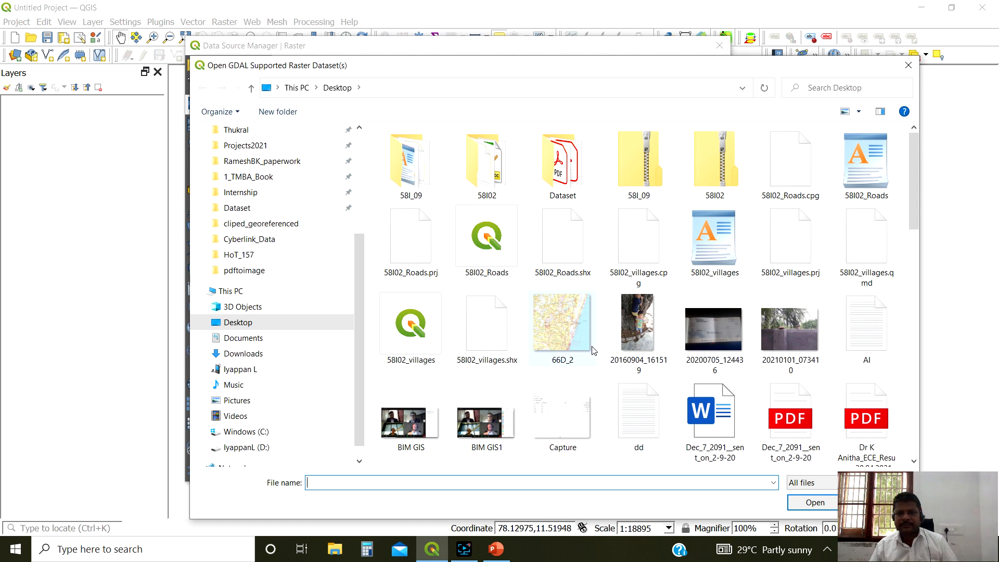
Add the raster 57P_15 (1)_page-0001_1_modified.tif from the Toposheet_TN folder on drive D to the project
{"action": "left_click", "coordinate": [554, 340]}
{"action": "left_click", "coordinate": [815, 502]}
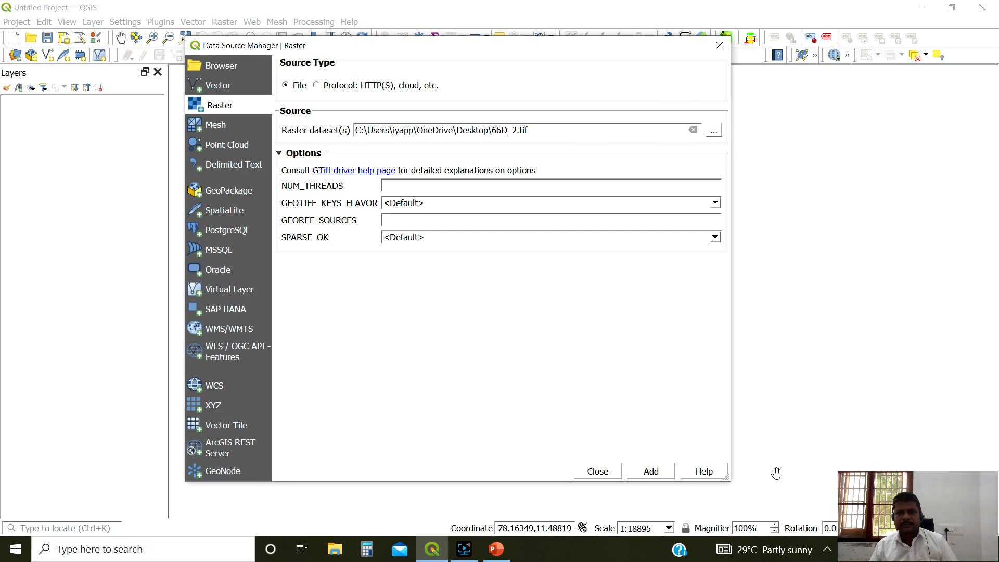
{"action": "left_click", "coordinate": [713, 130]}
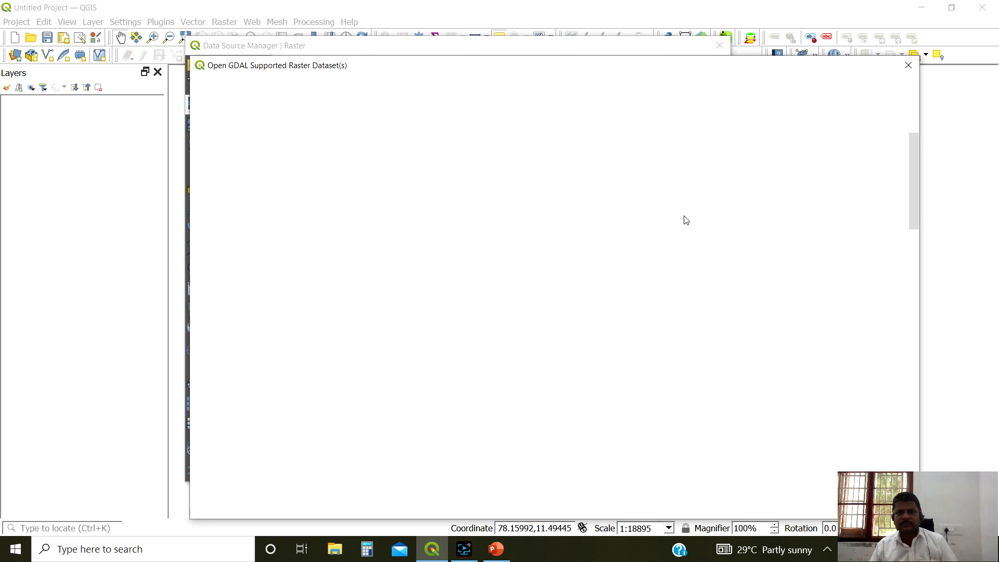
{"action": "scroll", "coordinate": [515, 230], "scroll_direction": "down", "scroll_amount": 2}
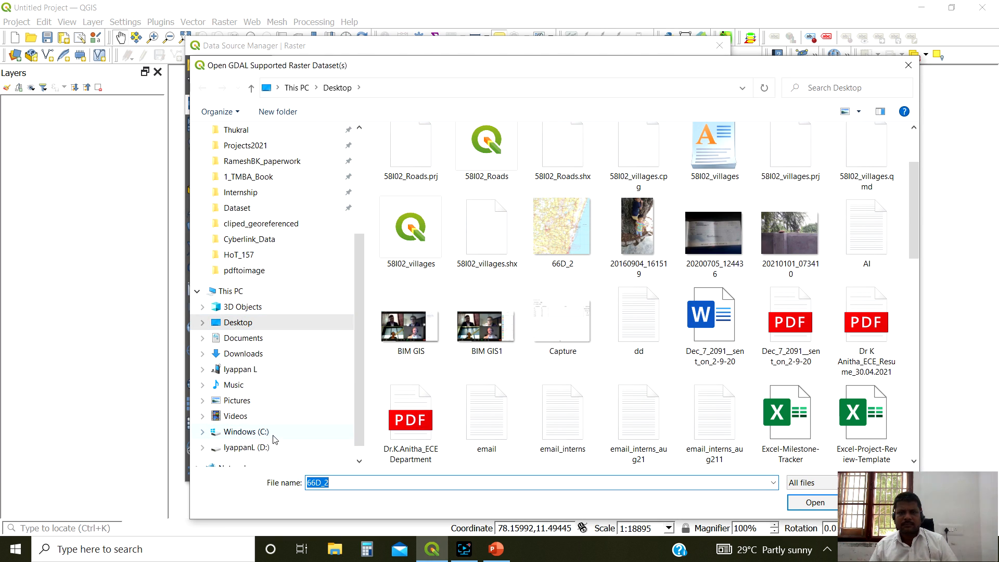
{"action": "left_click", "coordinate": [250, 448]}
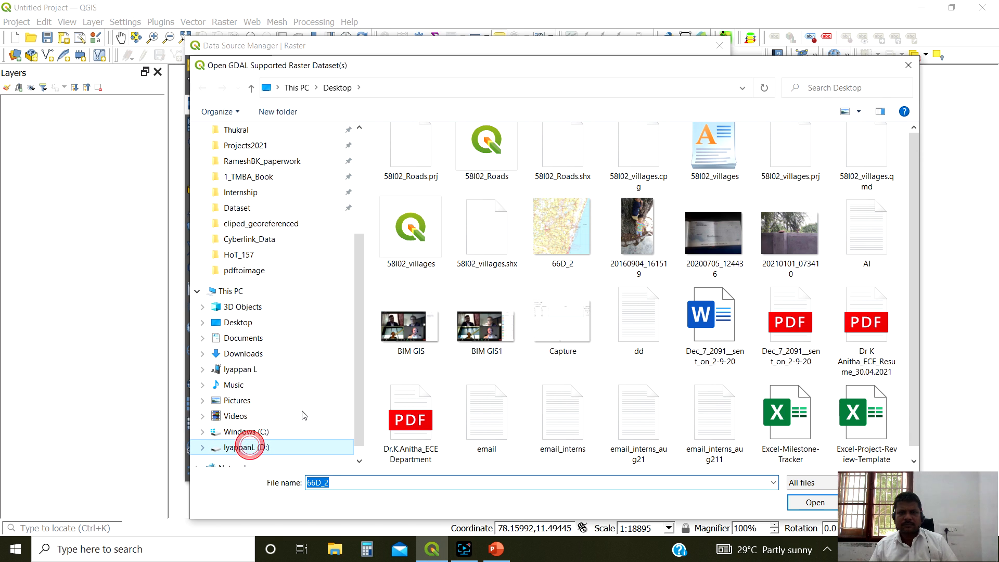
{"action": "left_click", "coordinate": [419, 419]}
{"action": "double_click", "coordinate": [419, 419]}
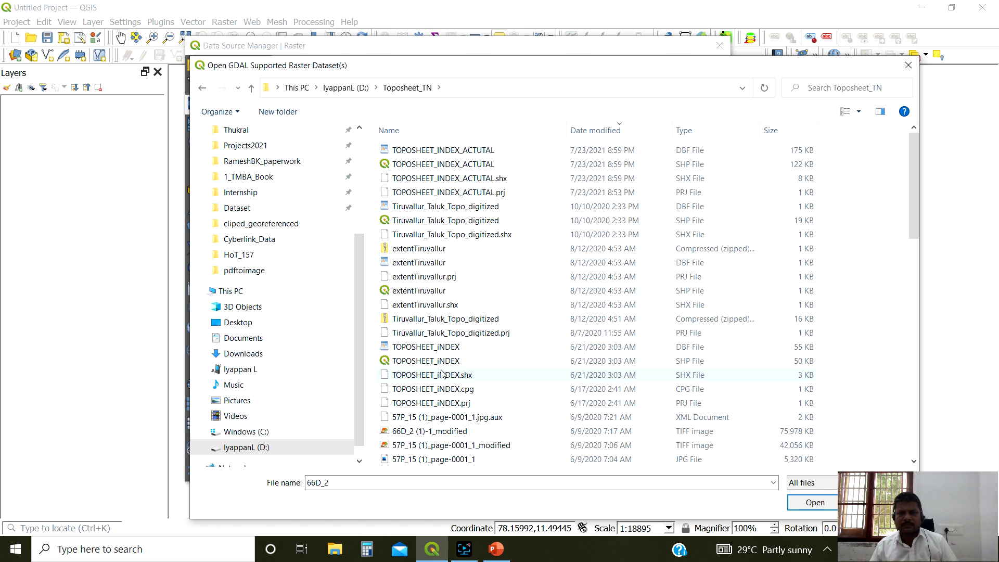
{"action": "left_click", "coordinate": [438, 446]}
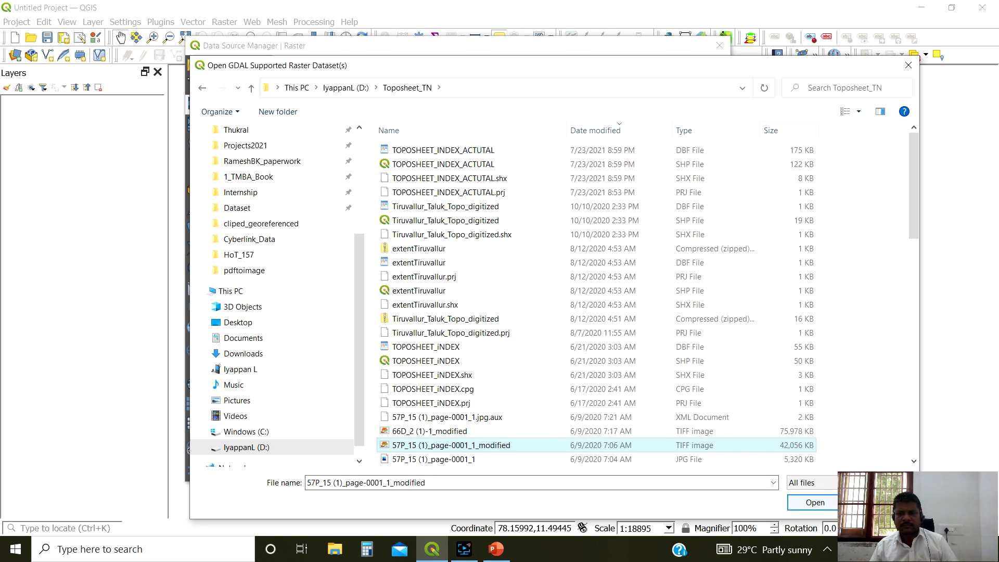
{"action": "left_click", "coordinate": [815, 503]}
{"action": "left_click", "coordinate": [651, 471]}
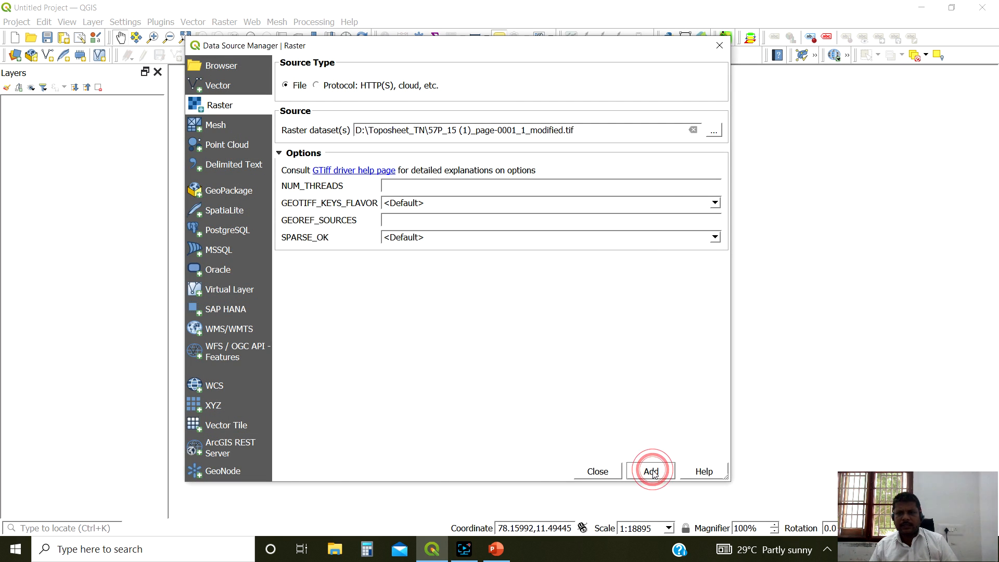
{"action": "left_click", "coordinate": [597, 471]}
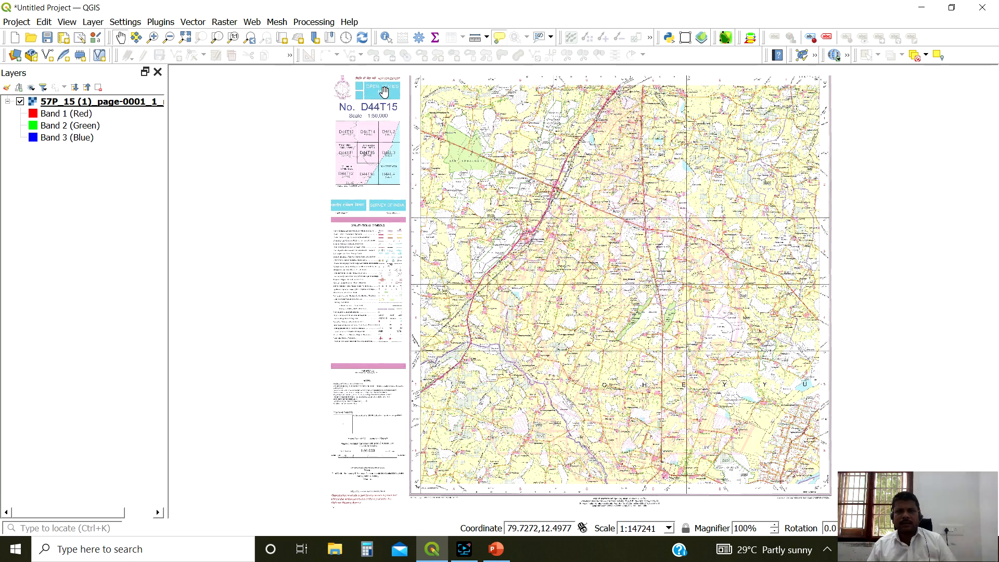
Examine the toposheet's sheet index diagram and the highways and roads across the map
{"action": "scroll", "coordinate": [383, 112], "scroll_direction": "up", "scroll_amount": 2}
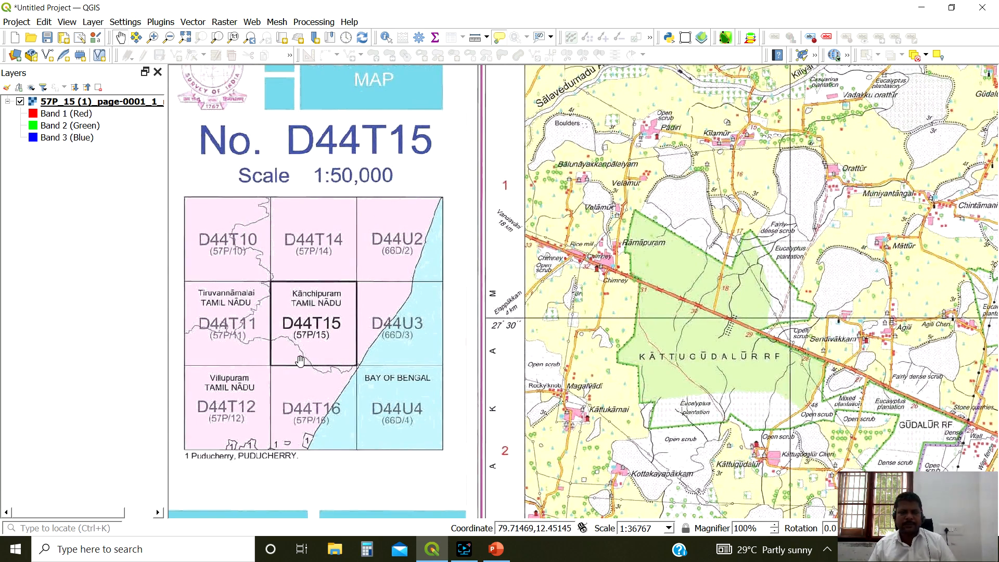
{"action": "scroll", "coordinate": [300, 362], "scroll_direction": "up", "scroll_amount": 1}
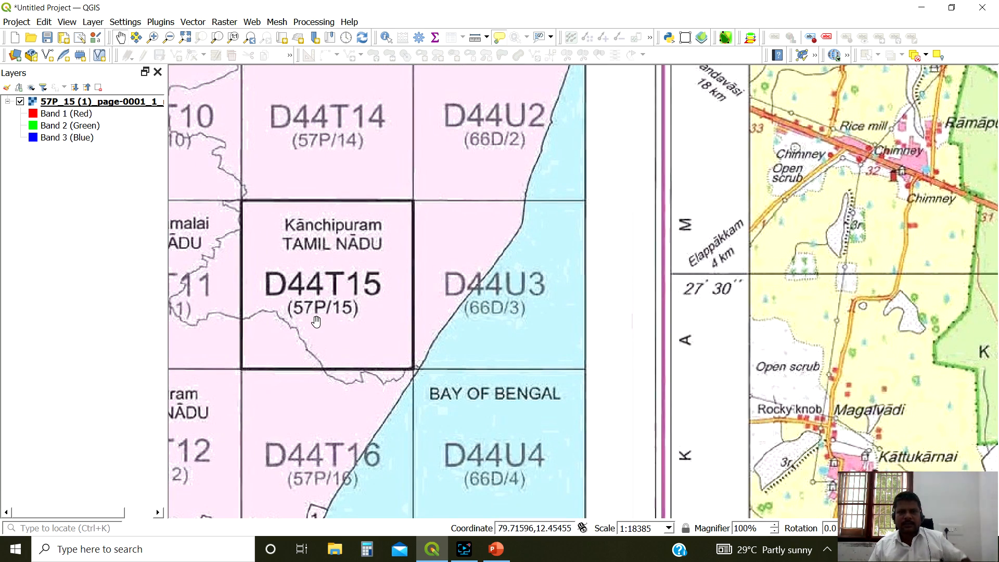
{"action": "left_click_drag", "start_coordinate": [870, 197], "coordinate": [444, 236]}
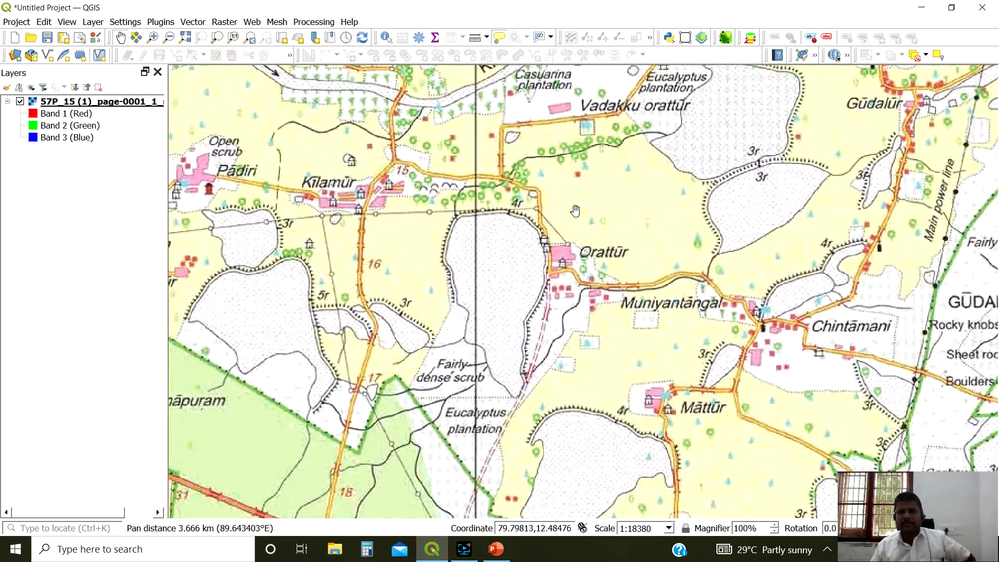
{"action": "scroll", "coordinate": [677, 325], "scroll_direction": "down", "scroll_amount": 1}
{"action": "left_click_drag", "start_coordinate": [677, 326], "coordinate": [519, 1]}
{"action": "left_click_drag", "start_coordinate": [678, 354], "coordinate": [696, 61]}
{"action": "left_click_drag", "start_coordinate": [619, 391], "coordinate": [662, 18]}
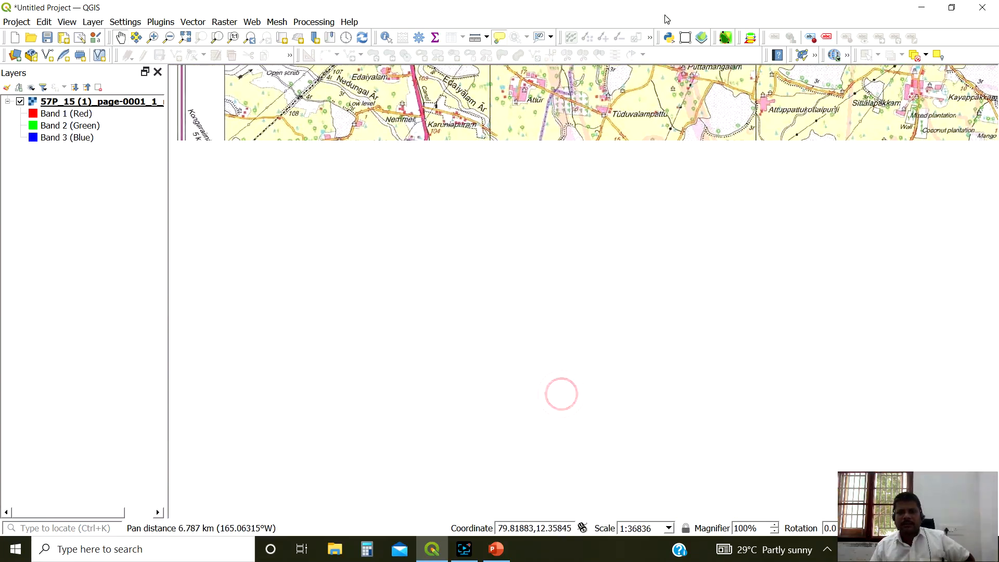
{"action": "scroll", "coordinate": [590, 262], "scroll_direction": "down", "scroll_amount": 1}
{"action": "scroll", "coordinate": [590, 262], "scroll_direction": "up", "scroll_amount": 3}
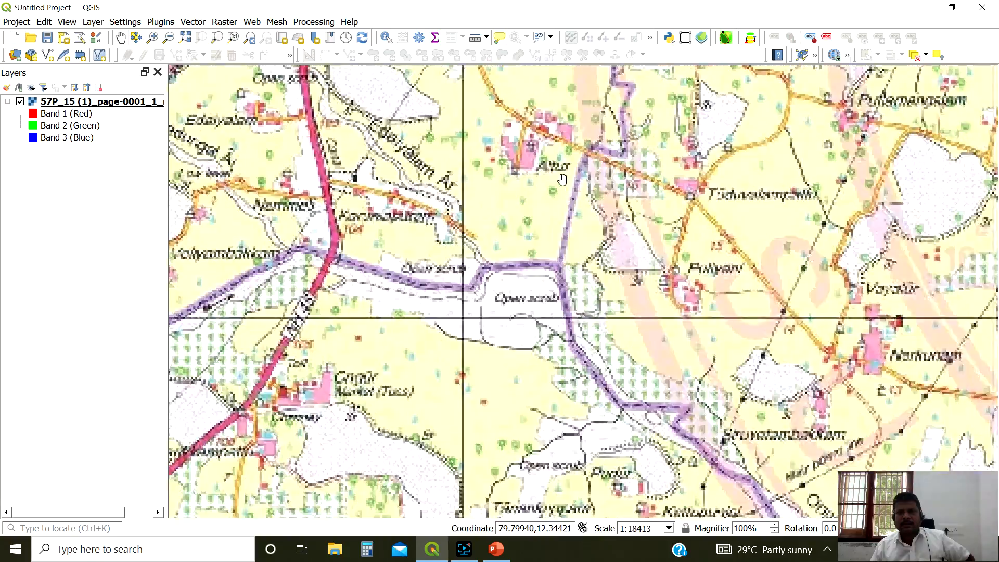
{"action": "left_click_drag", "start_coordinate": [555, 155], "coordinate": [649, 327]}
{"action": "left_click_drag", "start_coordinate": [771, 496], "coordinate": [786, 554]}
{"action": "left_click_drag", "start_coordinate": [562, 104], "coordinate": [849, 418]}
{"action": "left_click_drag", "start_coordinate": [777, 113], "coordinate": [579, 528]}
{"action": "left_click_drag", "start_coordinate": [893, 165], "coordinate": [584, 312]}
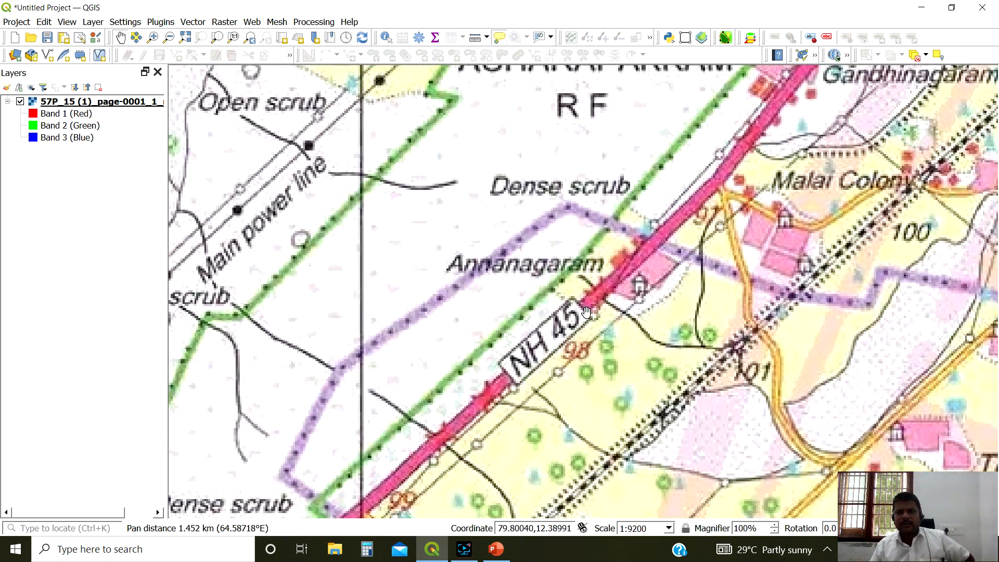
{"action": "left_click_drag", "start_coordinate": [719, 177], "coordinate": [452, 515]}
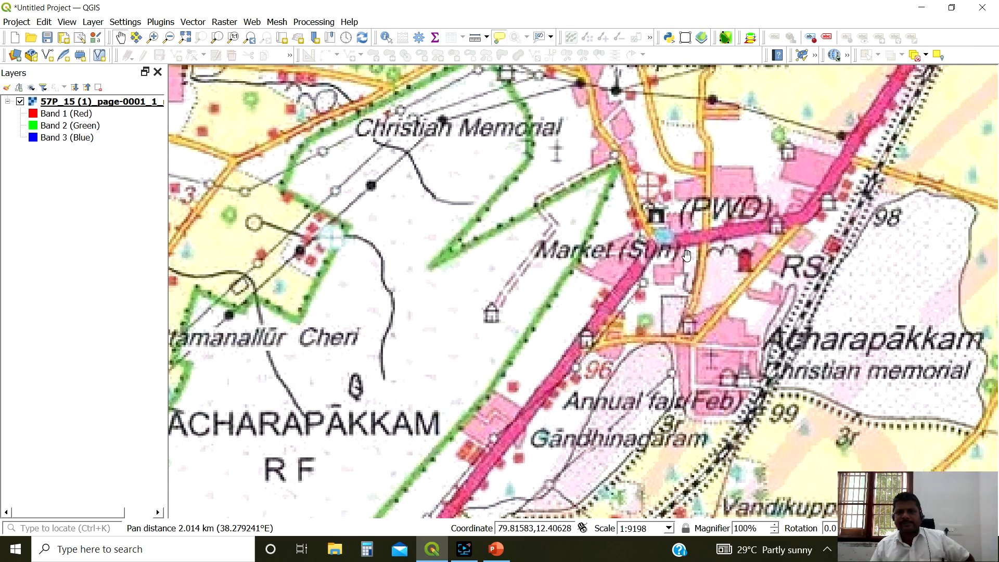
{"action": "left_click_drag", "start_coordinate": [796, 212], "coordinate": [349, 560]}
{"action": "scroll", "coordinate": [513, 193], "scroll_direction": "down", "scroll_amount": 1}
{"action": "left_click_drag", "start_coordinate": [513, 189], "coordinate": [568, 530]}
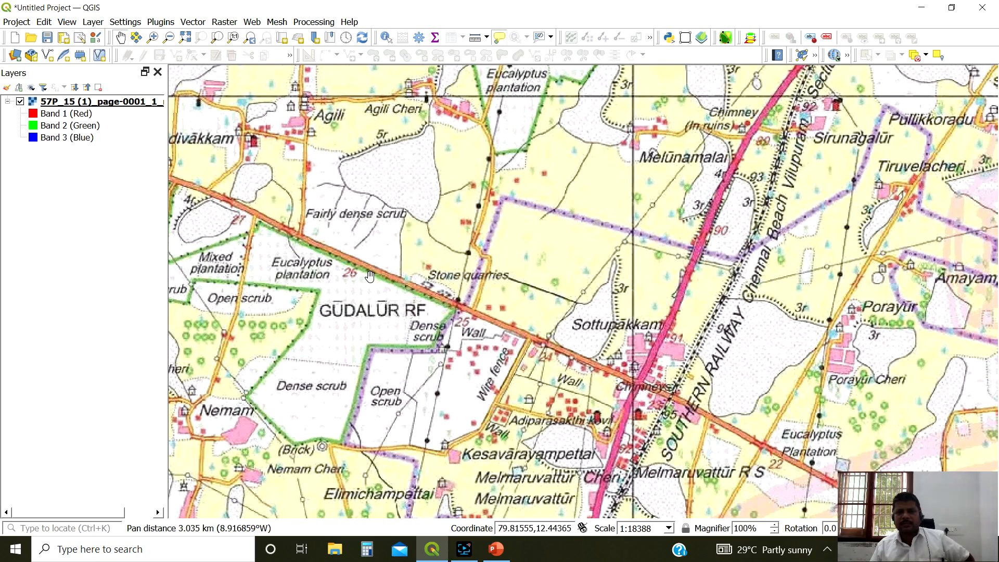
{"action": "left_click_drag", "start_coordinate": [712, 411], "coordinate": [271, 203]}
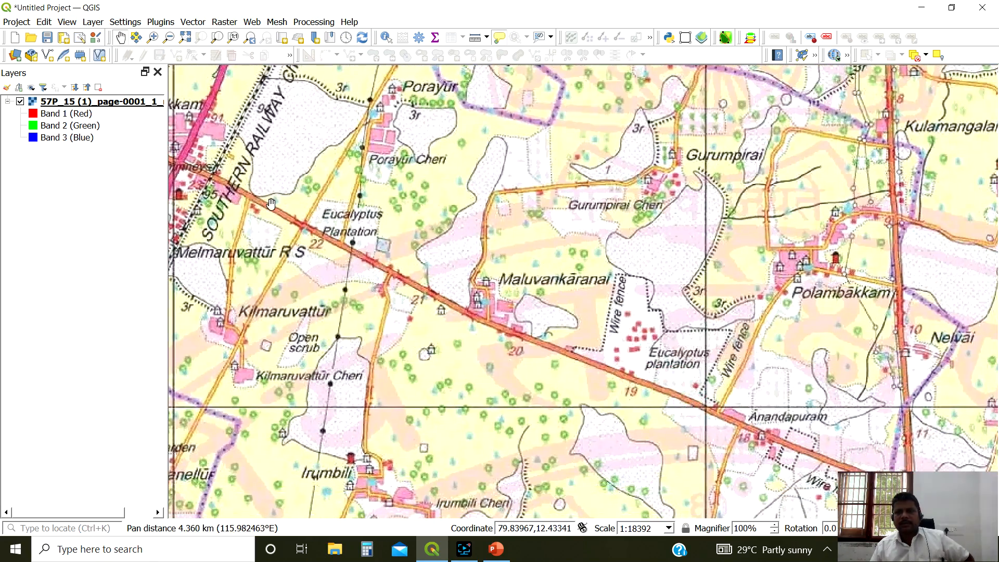
{"action": "left_click_drag", "start_coordinate": [687, 398], "coordinate": [156, 232]}
{"action": "left_click_drag", "start_coordinate": [913, 484], "coordinate": [383, 358]}
{"action": "left_click_drag", "start_coordinate": [694, 515], "coordinate": [392, 139]}
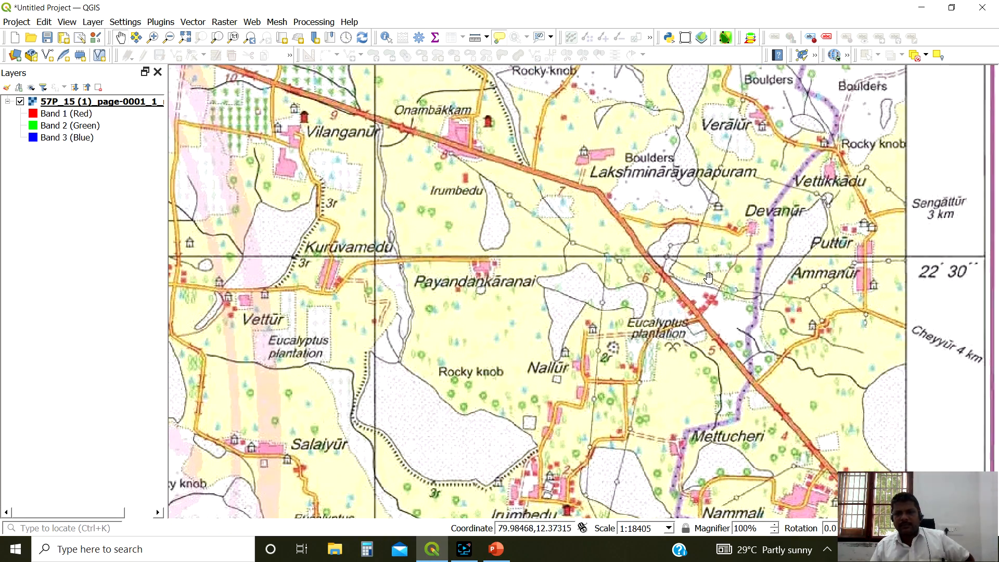
{"action": "left_click_drag", "start_coordinate": [532, 170], "coordinate": [749, 471]}
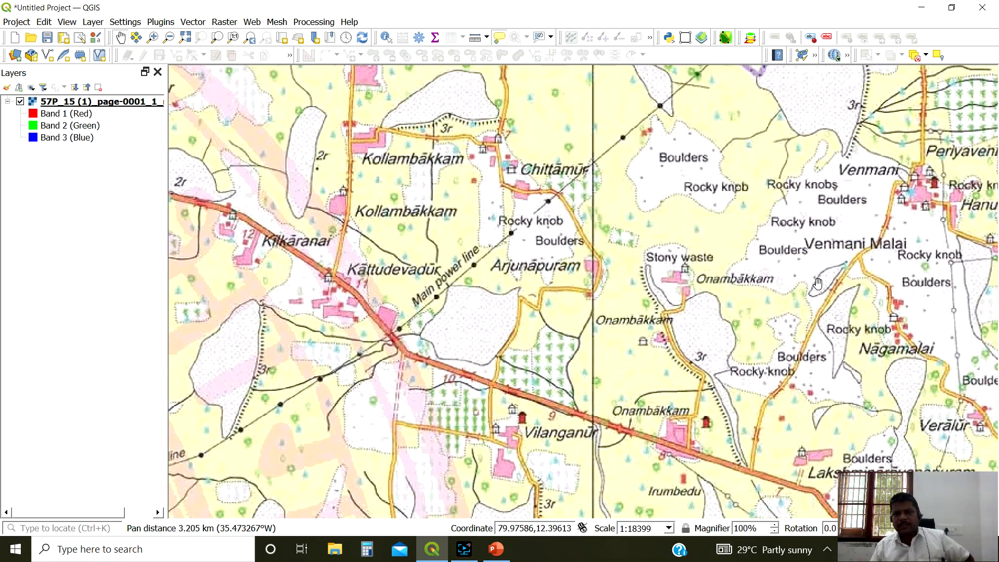
{"action": "left_click_drag", "start_coordinate": [904, 173], "coordinate": [879, 327]}
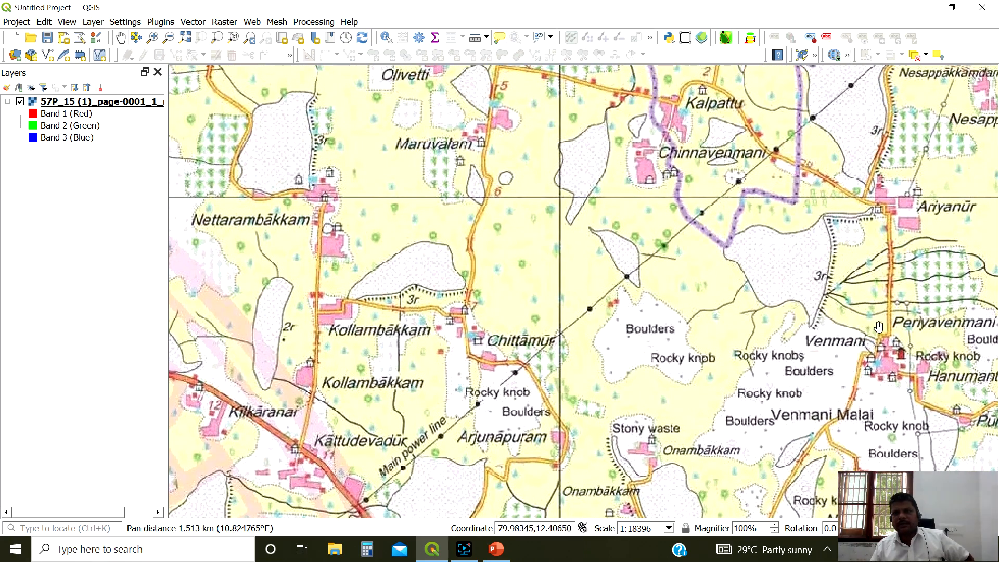
{"action": "left_click_drag", "start_coordinate": [757, 155], "coordinate": [817, 394]}
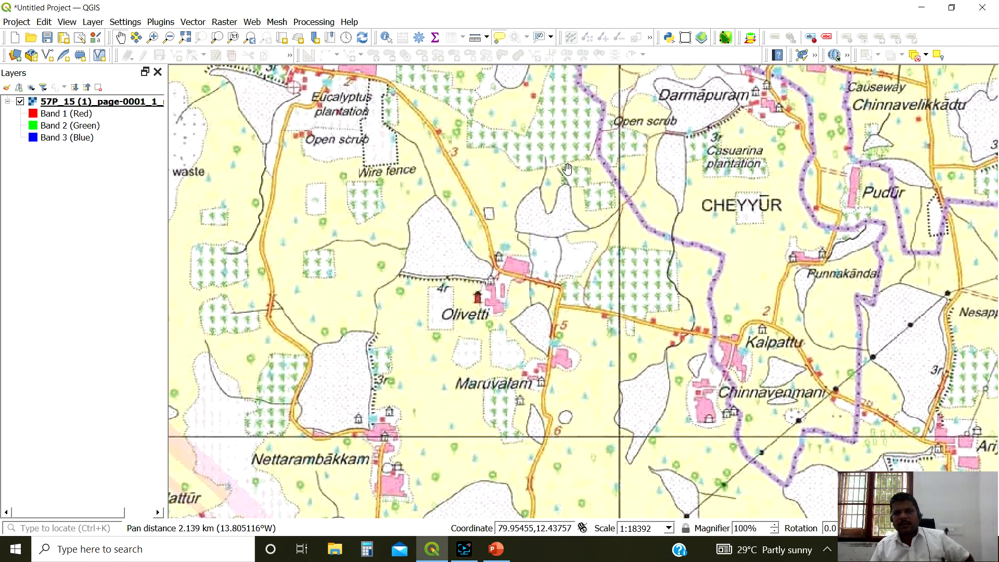
{"action": "left_click_drag", "start_coordinate": [367, 204], "coordinate": [913, 203]}
{"action": "left_click_drag", "start_coordinate": [359, 170], "coordinate": [860, 337]}
{"action": "left_click_drag", "start_coordinate": [465, 246], "coordinate": [990, 430]}
{"action": "left_click_drag", "start_coordinate": [301, 301], "coordinate": [995, 481]}
{"action": "left_click_drag", "start_coordinate": [842, 257], "coordinate": [465, 65]}
{"action": "left_click_drag", "start_coordinate": [720, 232], "coordinate": [523, 122]}
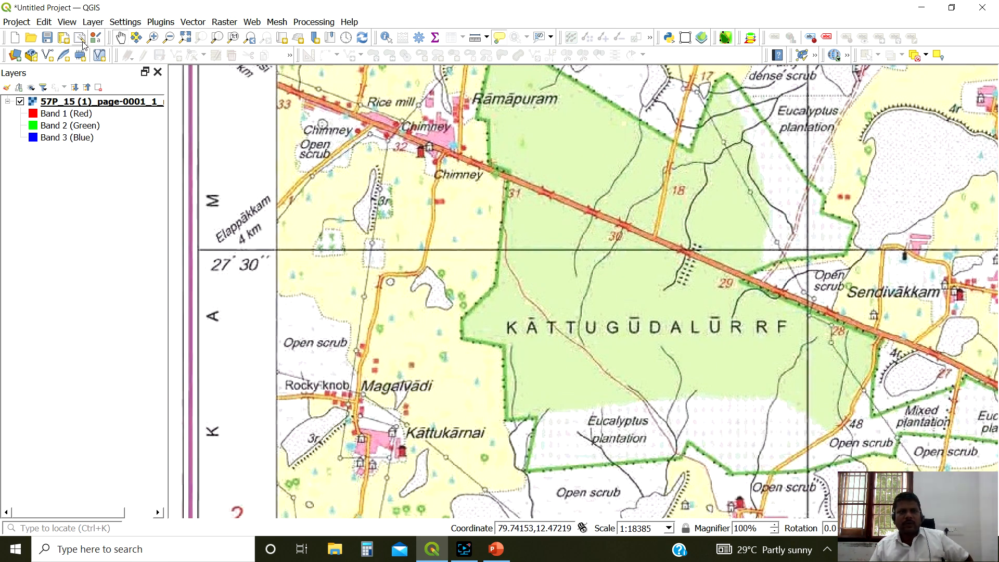
Set up a new shapefile layer with LineString geometry, saved on the Desktop as 57P_15_Road_Network
{"action": "left_click", "coordinate": [90, 25]}
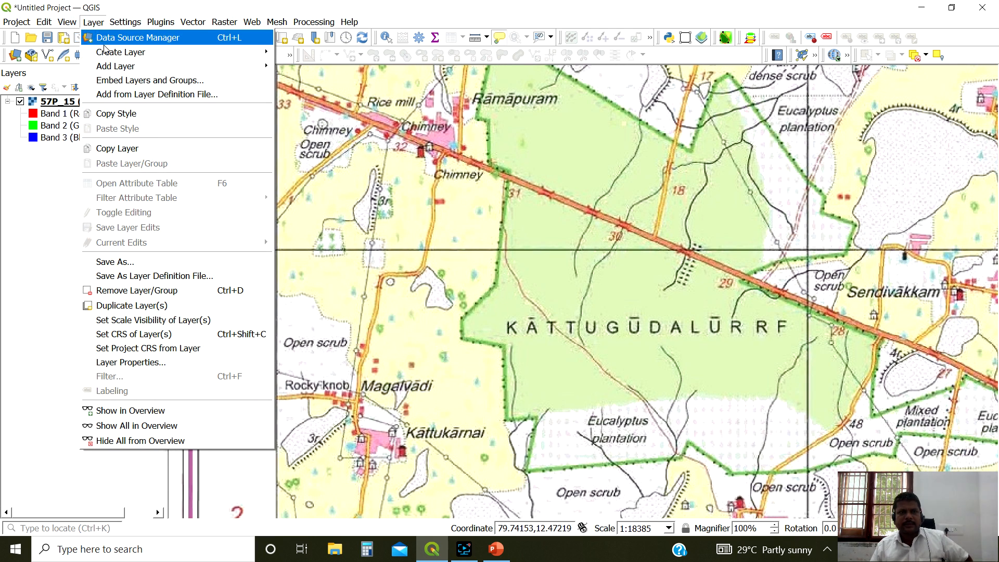
{"action": "mouse_move", "coordinate": [109, 55]}
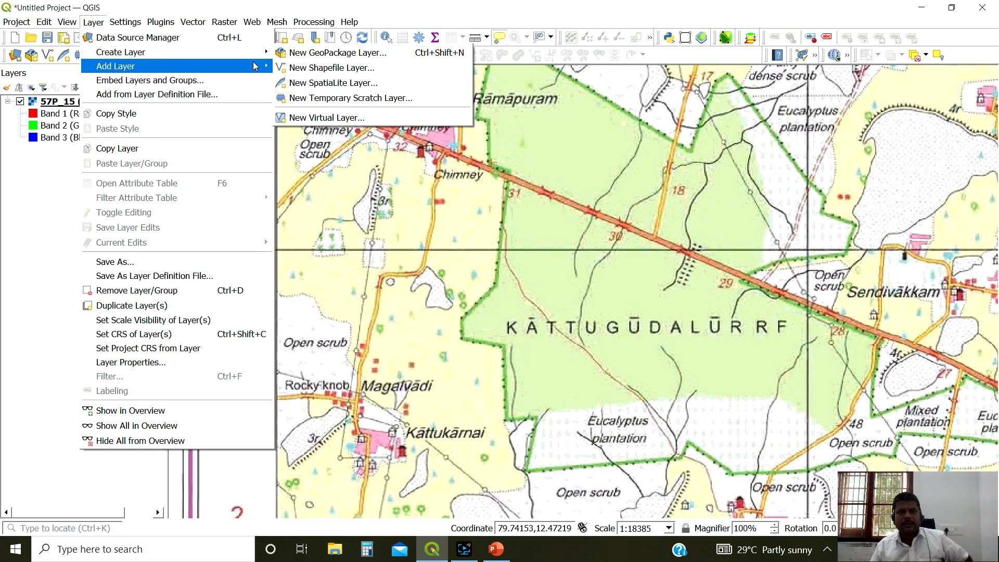
{"action": "left_click", "coordinate": [307, 73]}
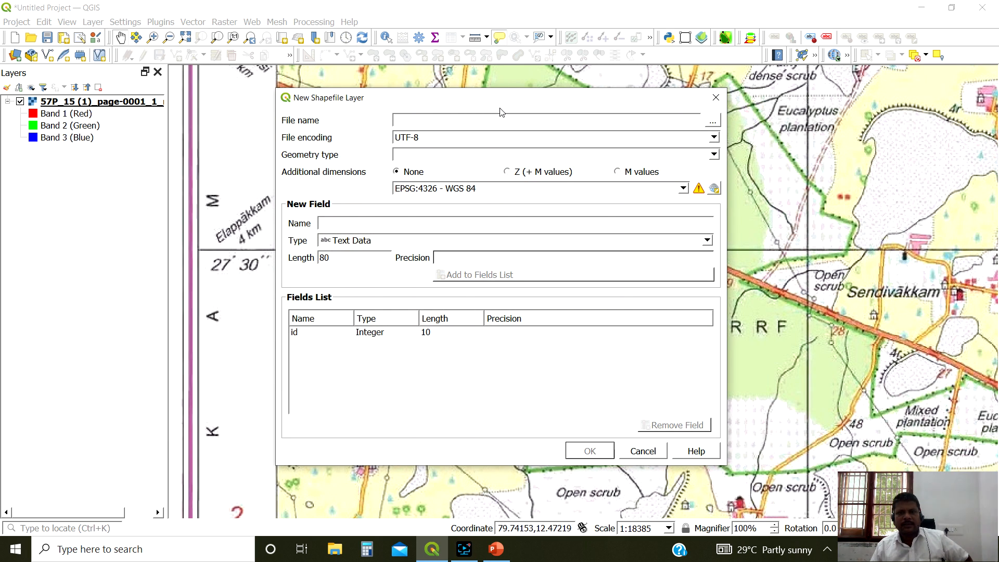
{"action": "left_click", "coordinate": [494, 156]}
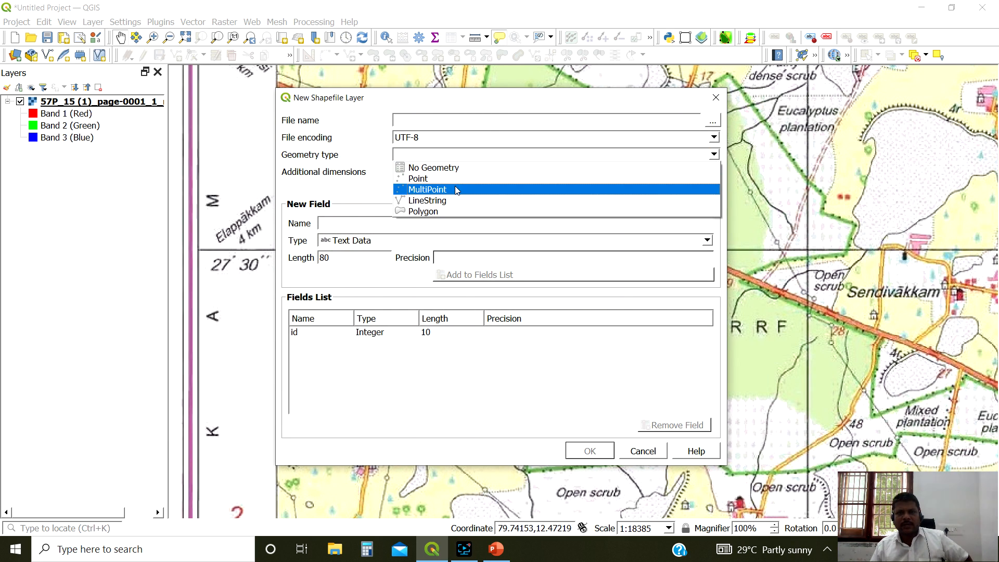
{"action": "left_click", "coordinate": [455, 201]}
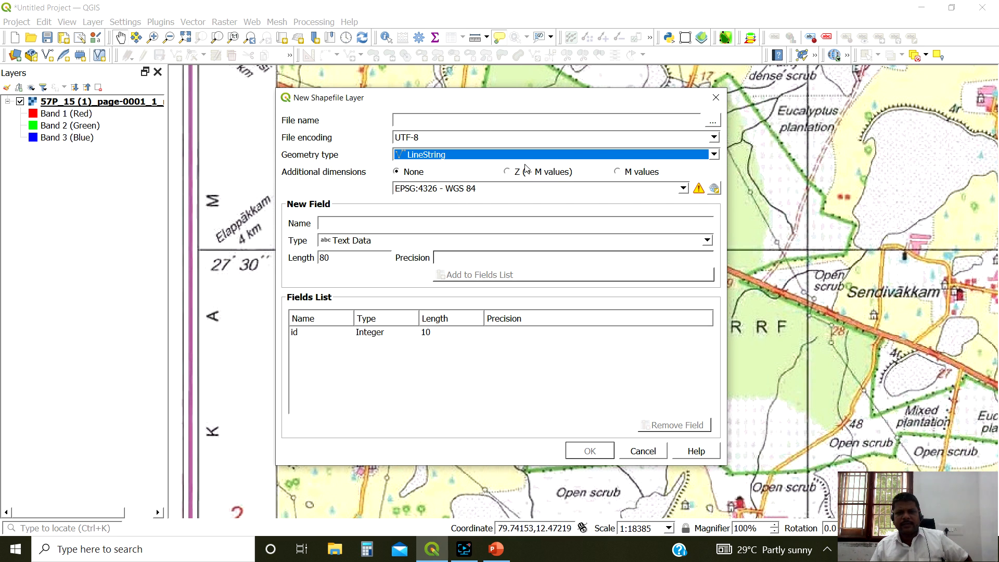
{"action": "left_click", "coordinate": [713, 121]}
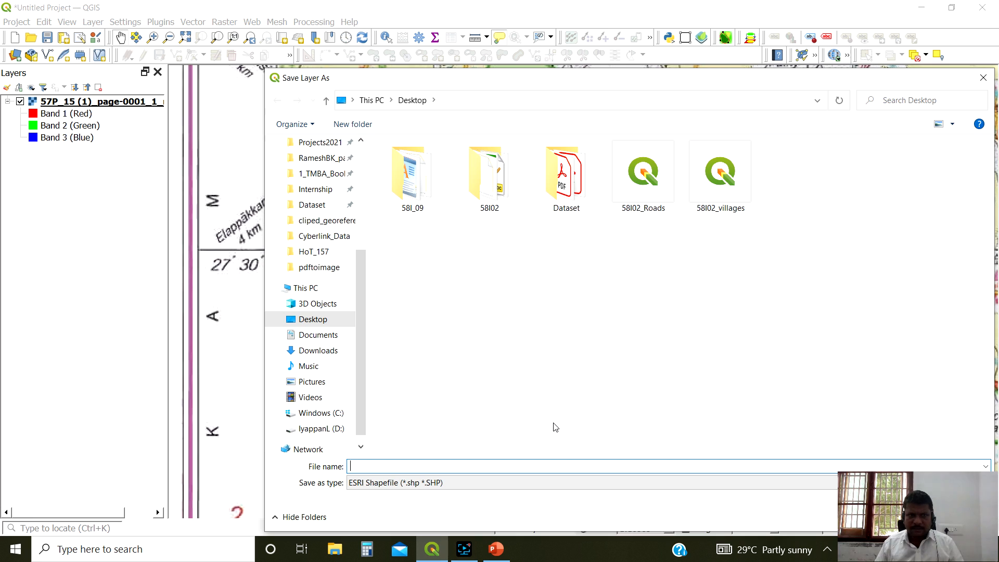
{"action": "type", "text": "57P_15_Road_Network"}
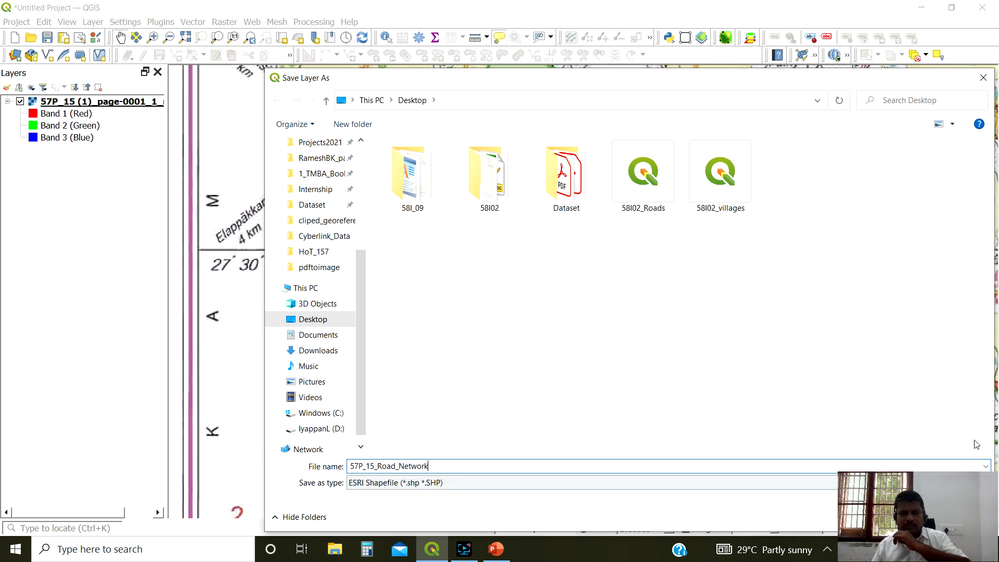
{"action": "key", "text": "Return"}
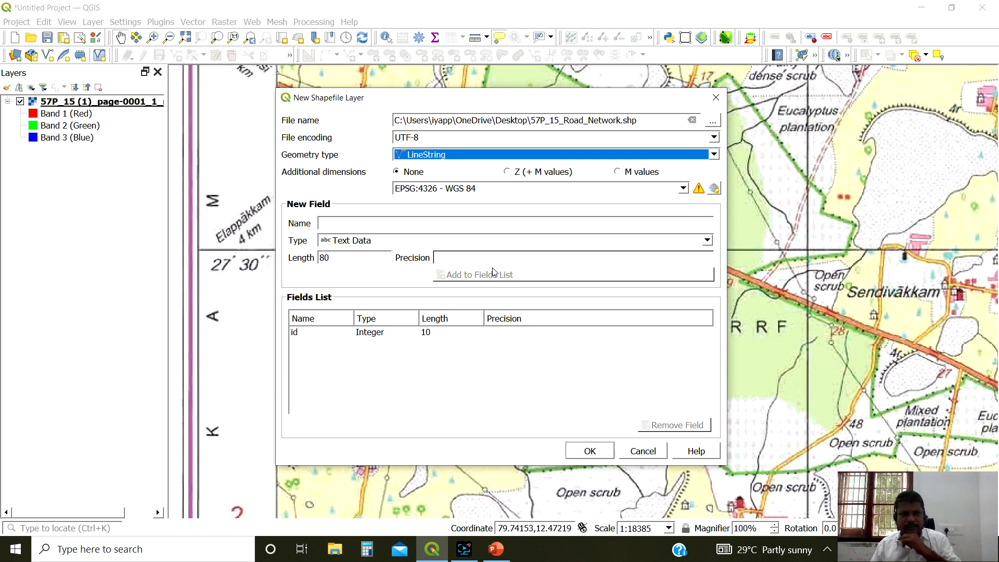
Add a text field called Name with length 80 to the new shapefile's fields and create the layer
{"action": "left_click", "coordinate": [392, 221]}
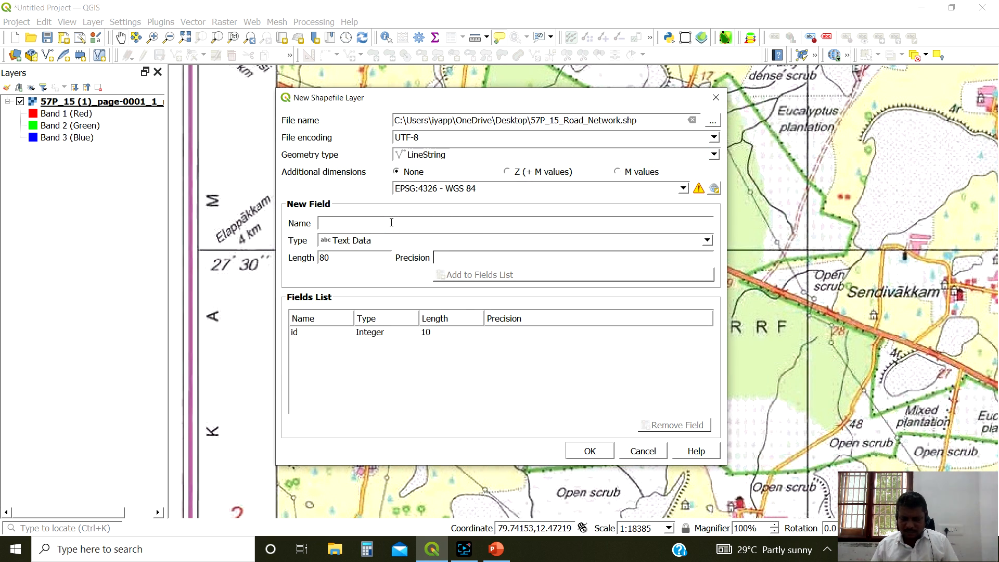
{"action": "type", "text": "Name"}
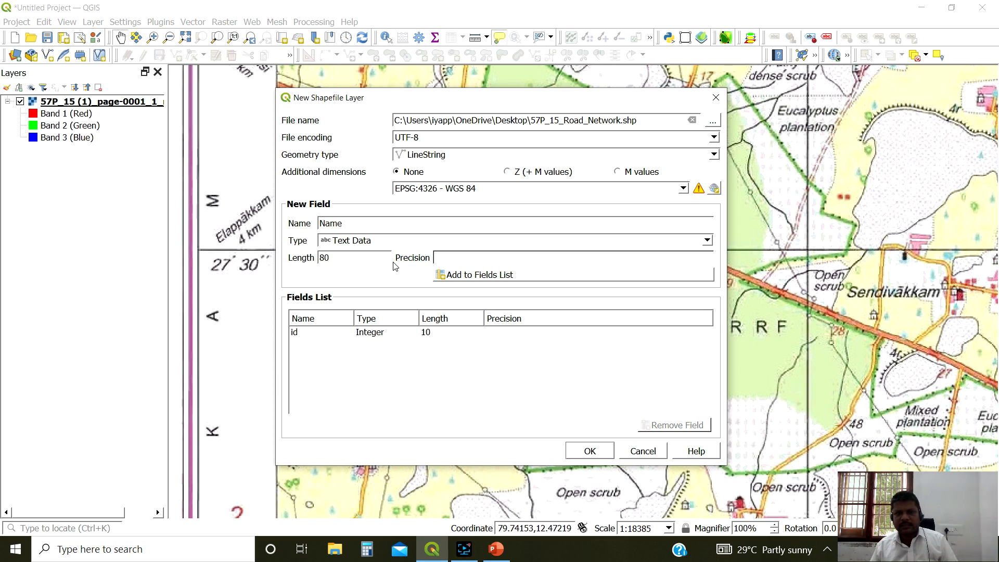
{"action": "left_click", "coordinate": [349, 224]}
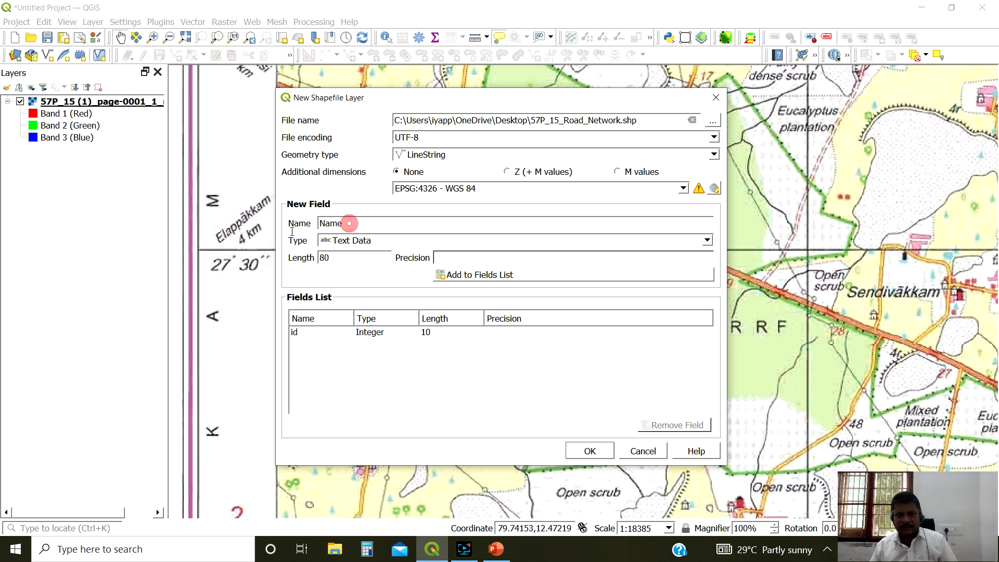
{"action": "left_click", "coordinate": [466, 279]}
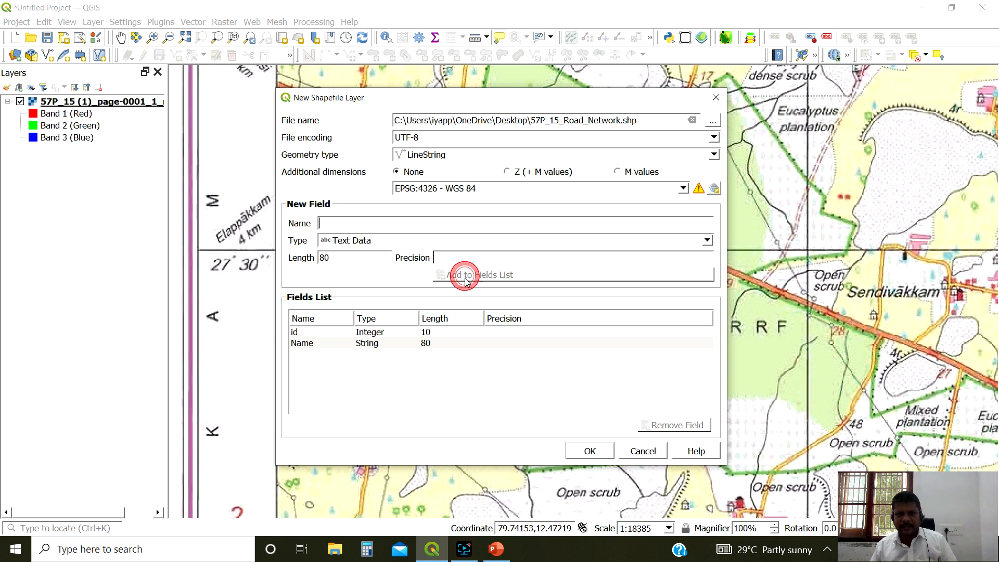
{"action": "left_click", "coordinate": [591, 450]}
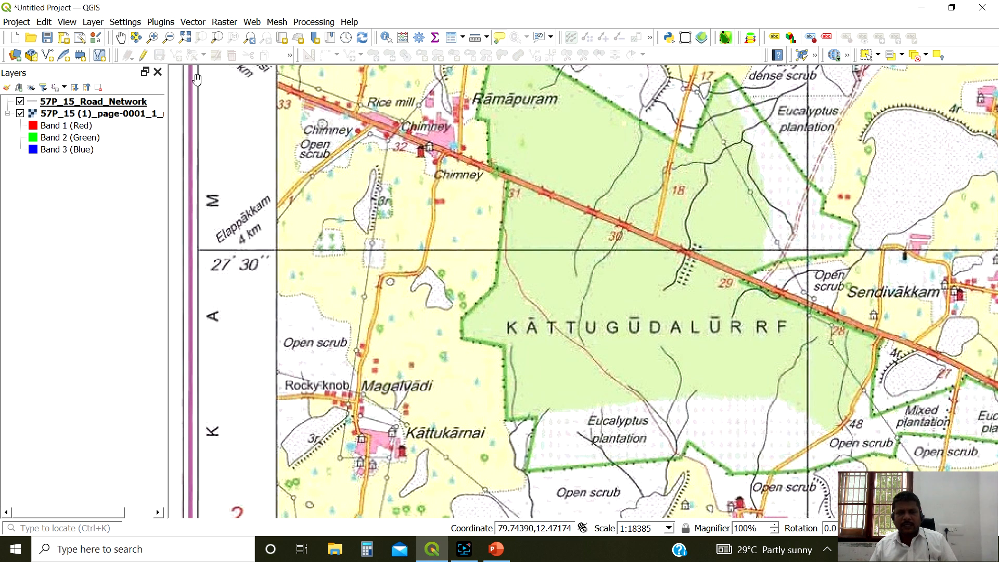
Turn on editing for the 57P_15_Road_Network layer, switch it off, and turn it on again
{"action": "left_click", "coordinate": [71, 104]}
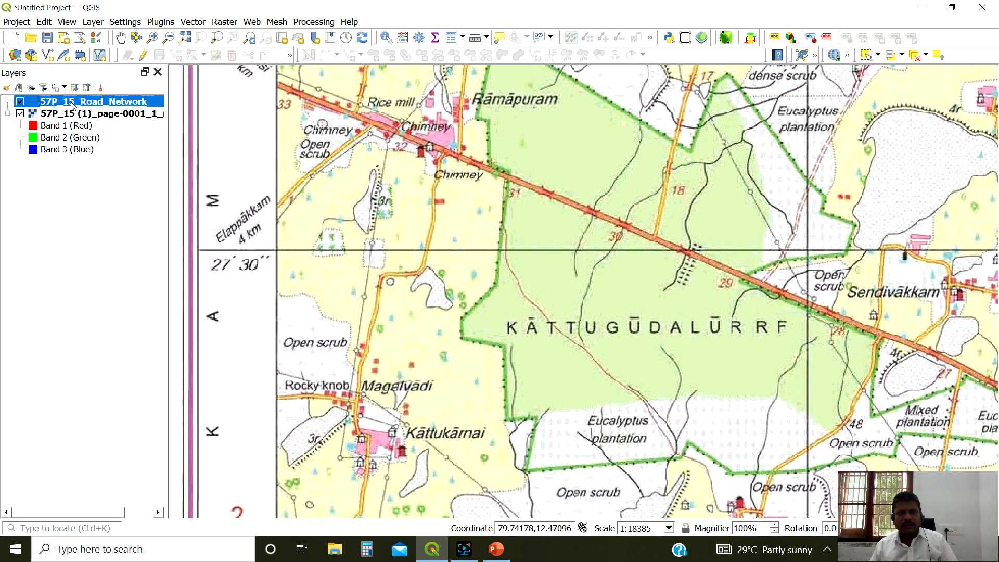
{"action": "right_click", "coordinate": [73, 106]}
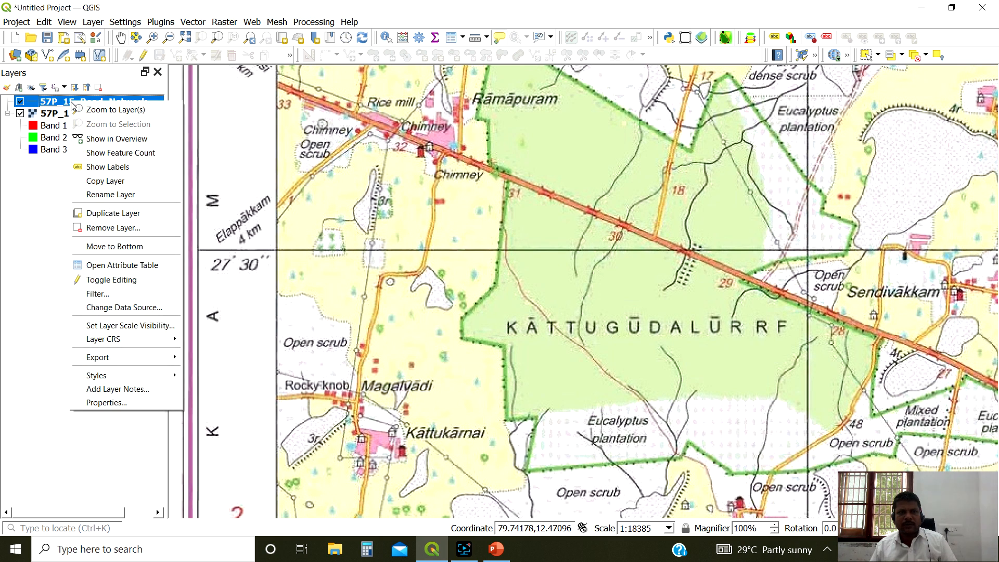
{"action": "left_click", "coordinate": [109, 280]}
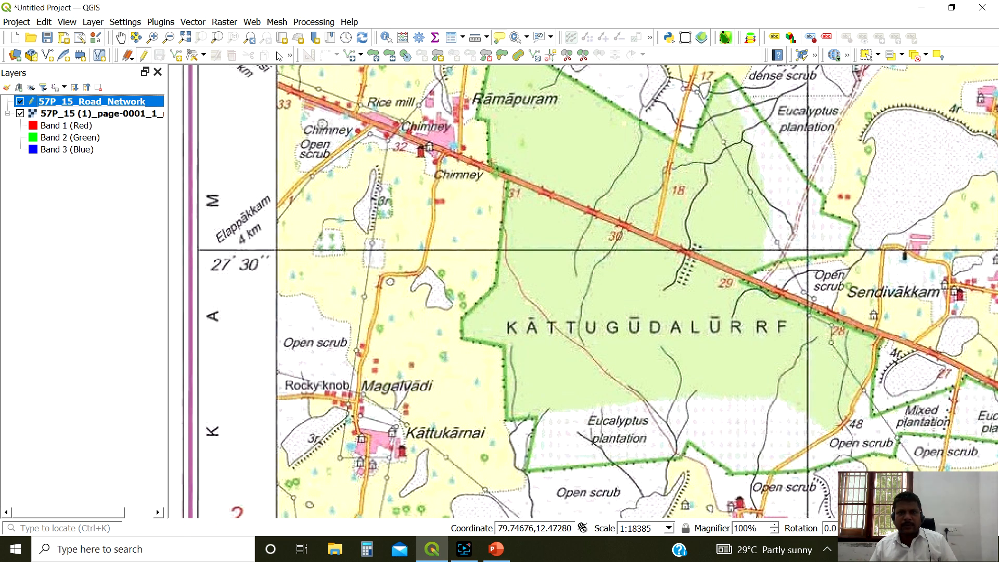
{"action": "right_click", "coordinate": [120, 102]}
{"action": "left_click", "coordinate": [141, 277]}
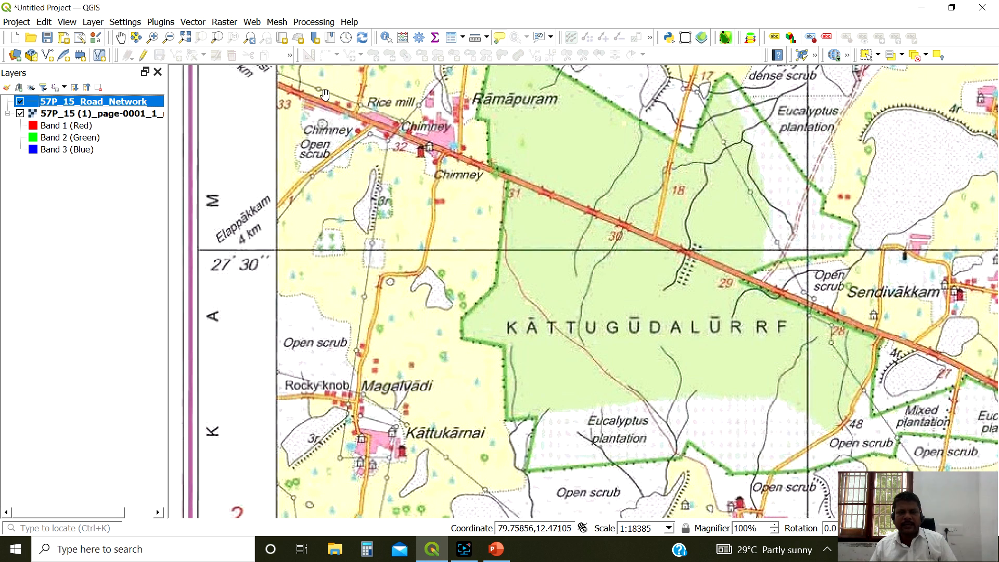
{"action": "right_click", "coordinate": [53, 103]}
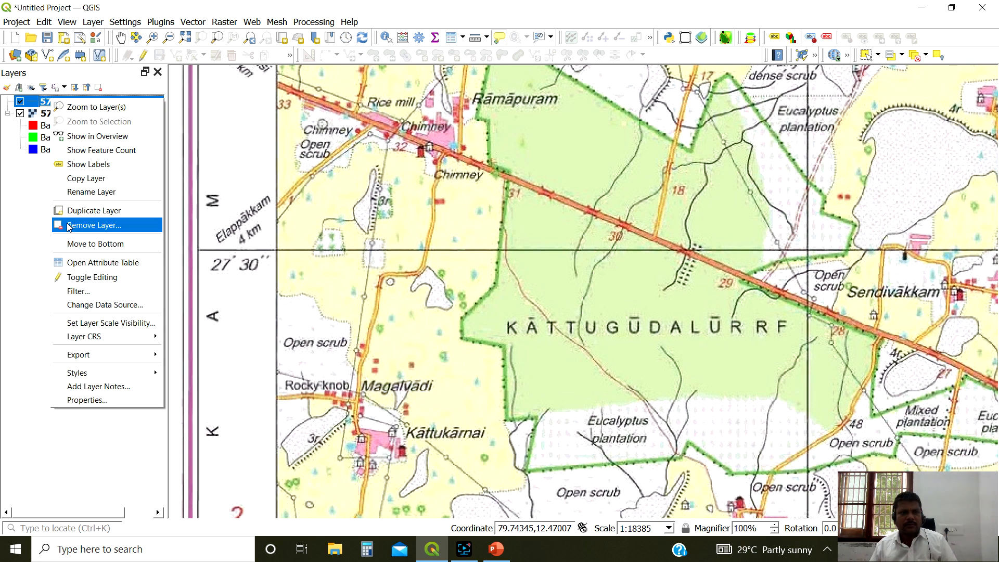
{"action": "left_click", "coordinate": [98, 277]}
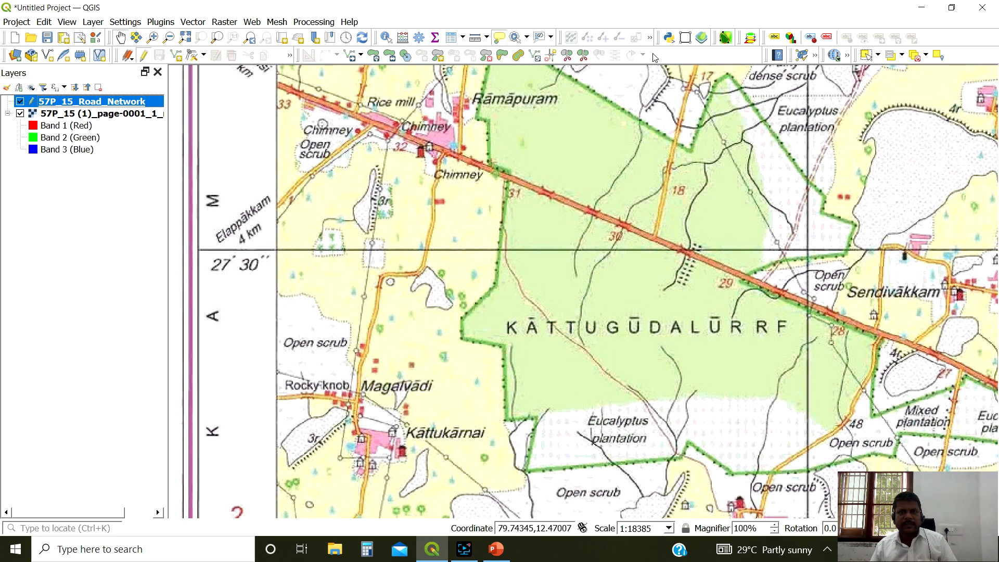
Start a line feature and trace the red highway from the map's western edge at km 33 past km 32
{"action": "left_click", "coordinate": [46, 24]}
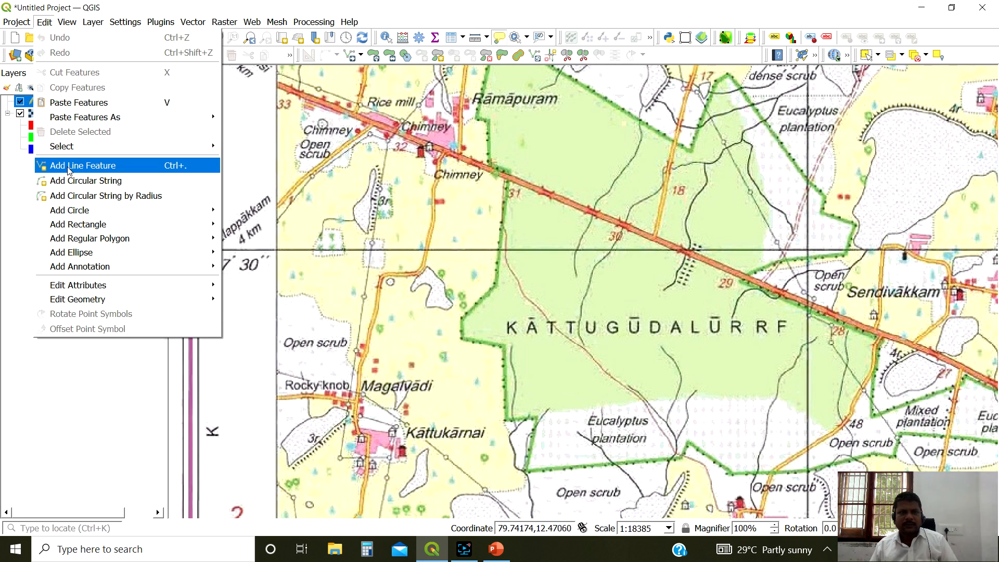
{"action": "left_click", "coordinate": [69, 167]}
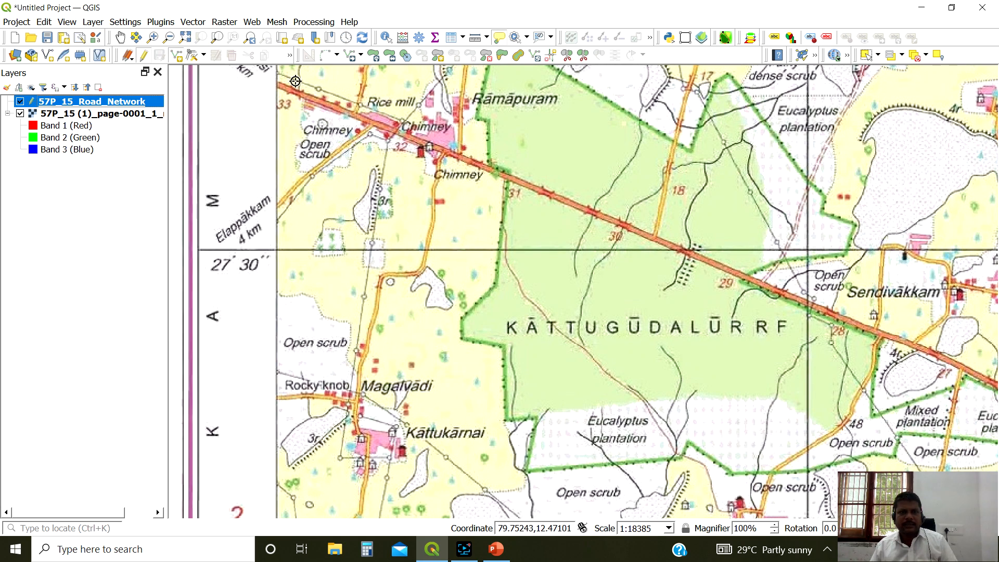
{"action": "scroll", "coordinate": [295, 81], "scroll_direction": "up", "scroll_amount": 2}
{"action": "left_click_drag", "start_coordinate": [460, 232], "coordinate": [524, 274]}
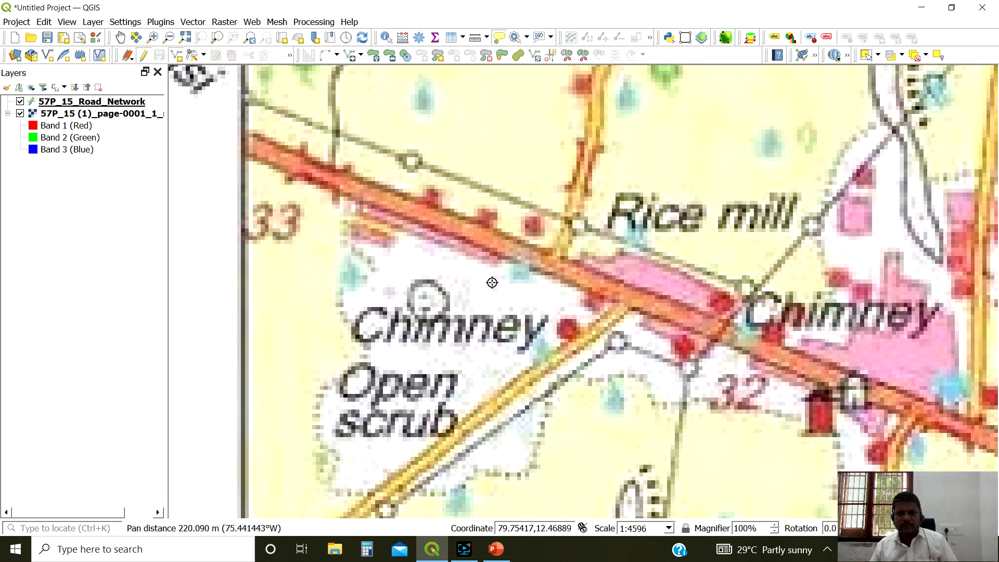
{"action": "left_click", "coordinate": [246, 143]}
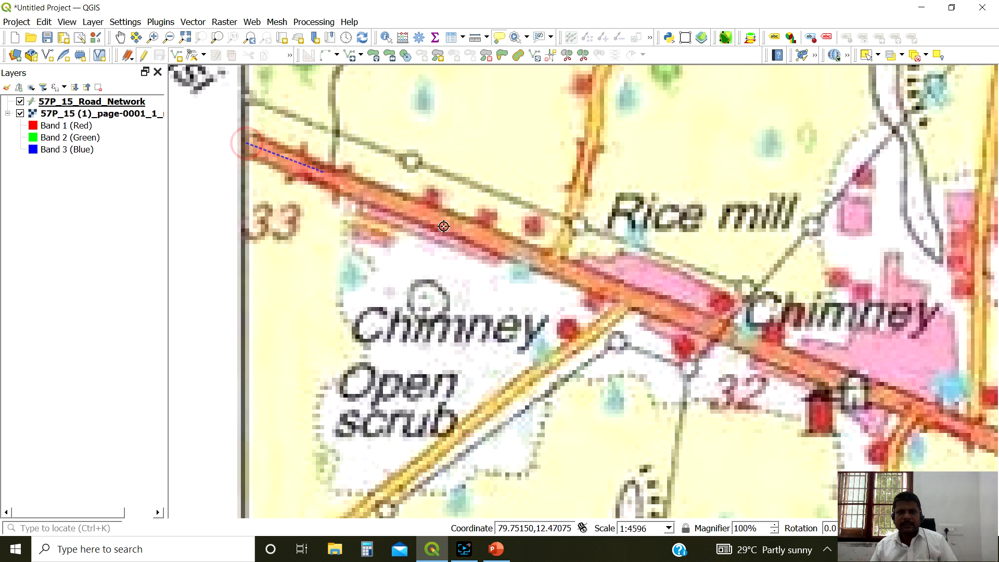
{"action": "left_click", "coordinate": [648, 305]}
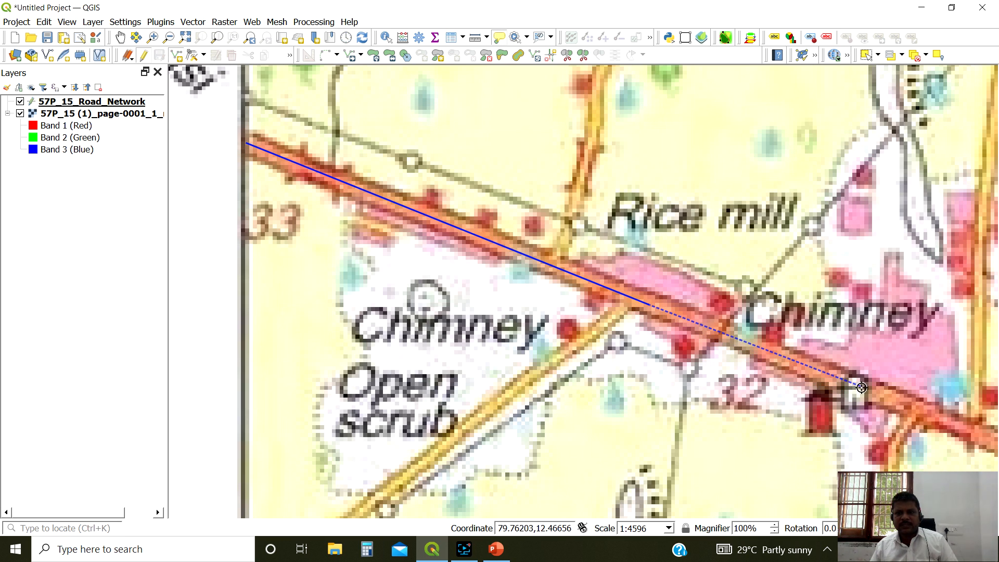
{"action": "left_click", "coordinate": [954, 422]}
Continue the highway line past the km 31 mark to km 30, removing the misplaced vertex between them
{"action": "left_click_drag", "start_coordinate": [954, 422], "coordinate": [236, 176]}
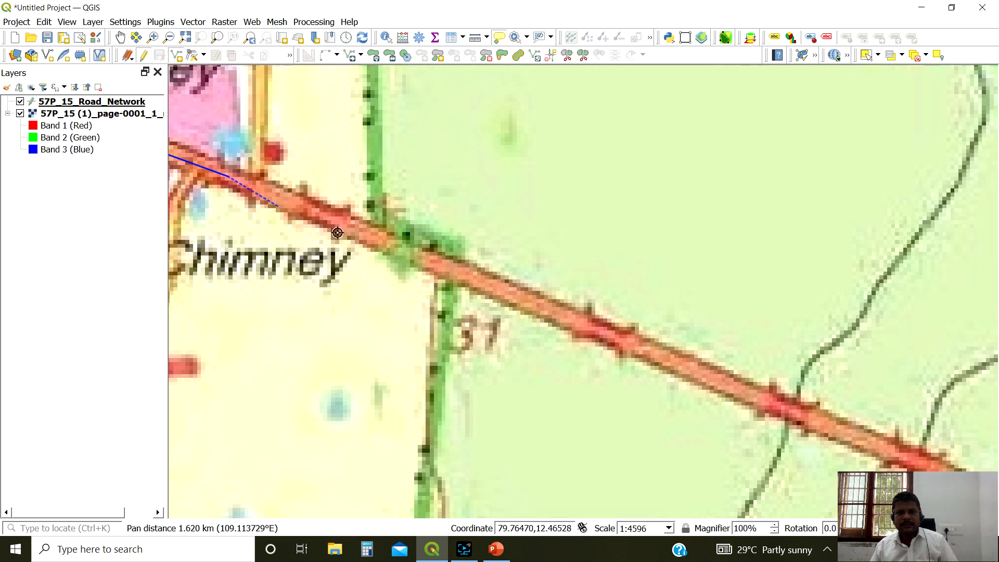
{"action": "left_click", "coordinate": [479, 280]}
{"action": "left_click", "coordinate": [750, 396]}
{"action": "key", "text": "BackSpace"}
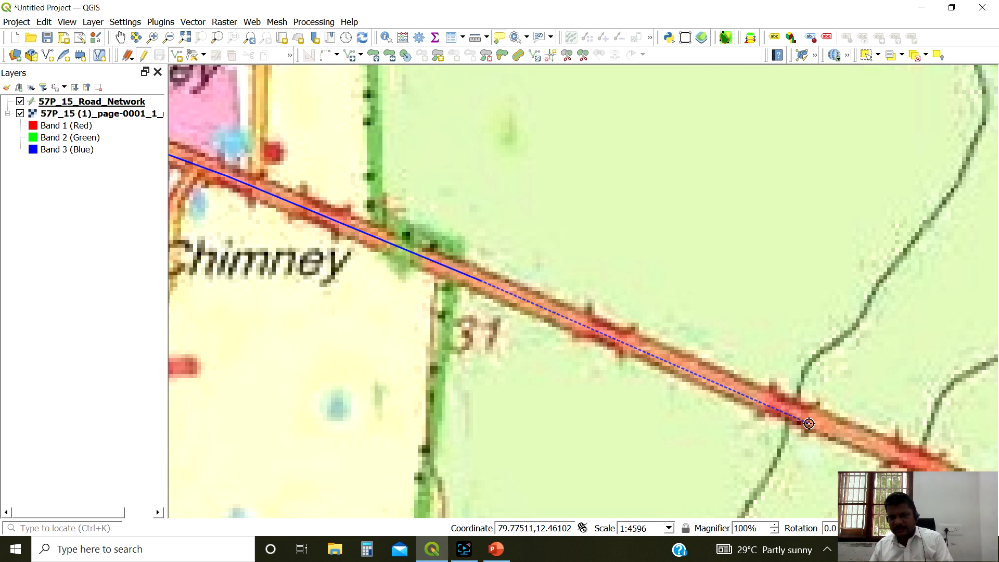
{"action": "left_click", "coordinate": [946, 475]}
Extend the highway line from km 30 past km 29 and km 28 to the stretch just before km 27
{"action": "left_click_drag", "start_coordinate": [963, 487], "coordinate": [428, 200]}
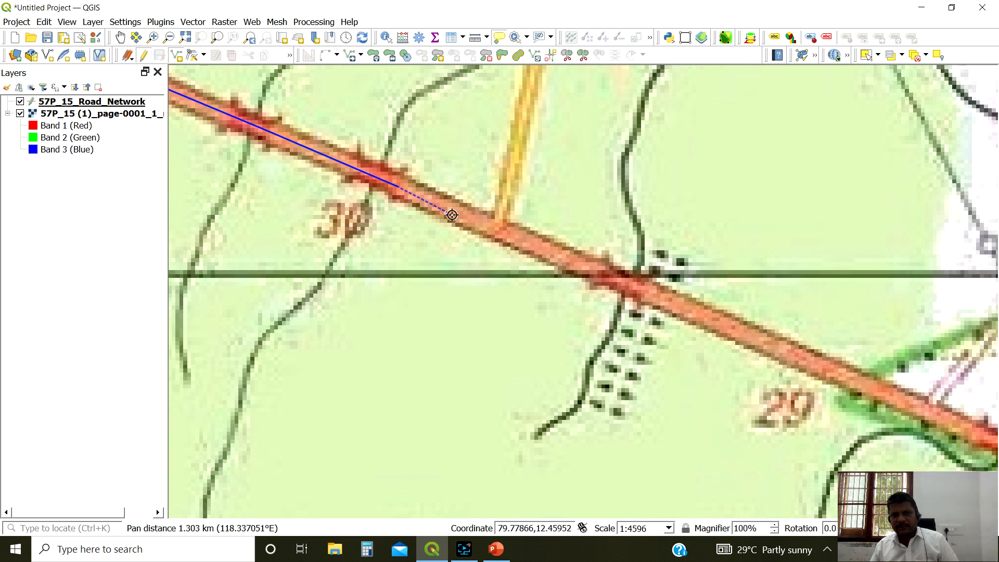
{"action": "scroll", "coordinate": [451, 214], "scroll_direction": "down", "scroll_amount": 1}
{"action": "scroll", "coordinate": [584, 265], "scroll_direction": "up", "scroll_amount": 1}
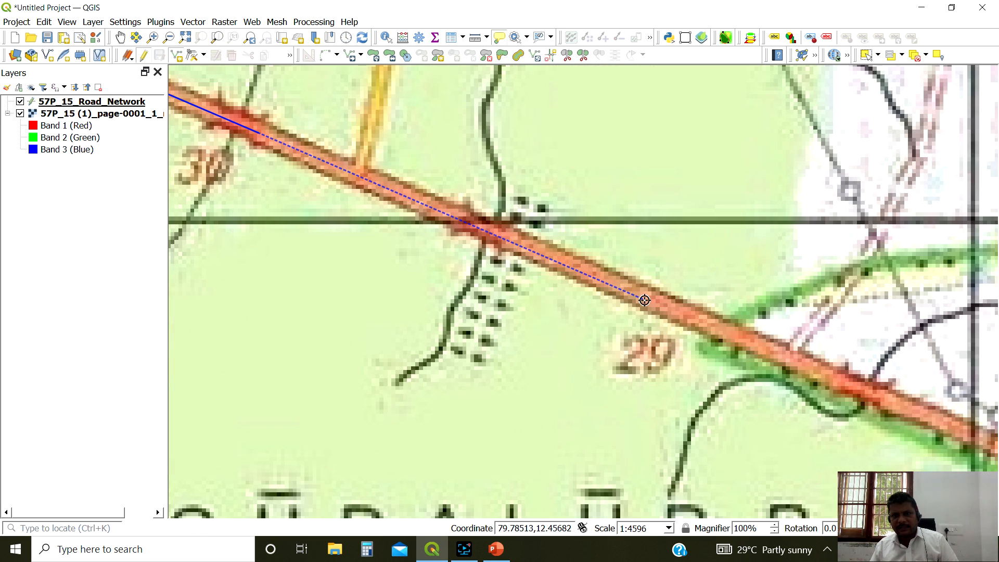
{"action": "left_click", "coordinate": [917, 412]}
{"action": "left_click_drag", "start_coordinate": [919, 421], "coordinate": [211, 138]}
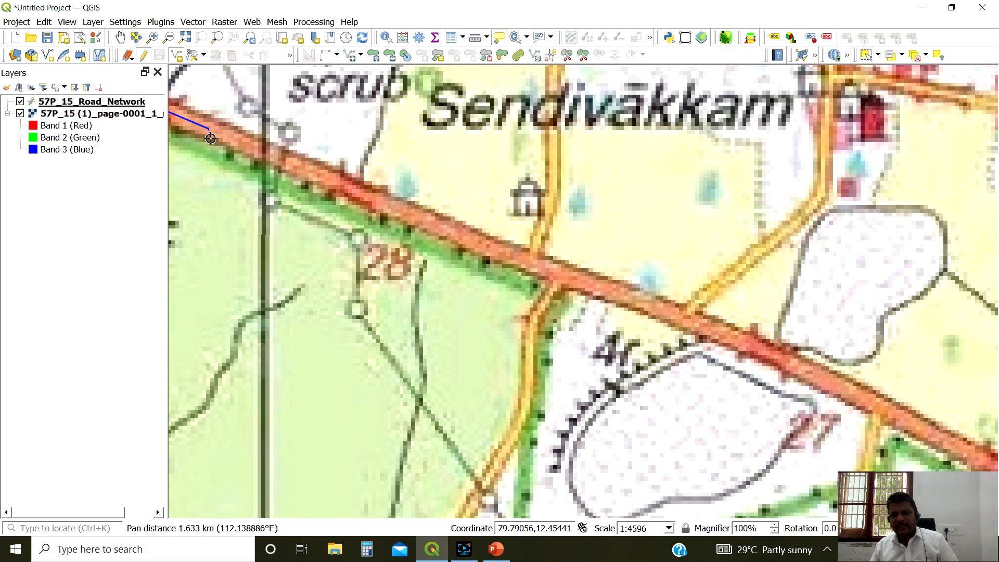
{"action": "left_click", "coordinate": [488, 248]}
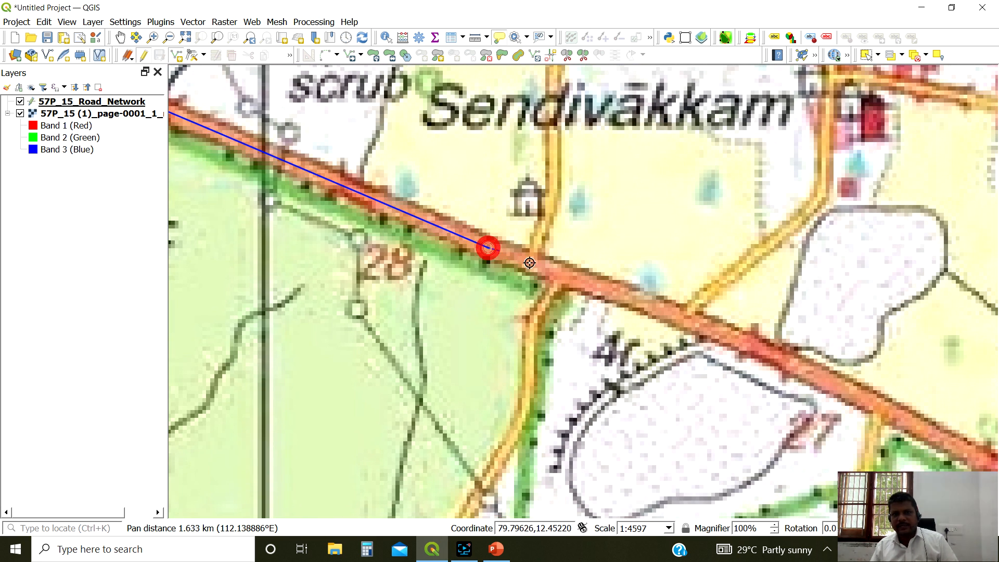
{"action": "left_click", "coordinate": [788, 362]}
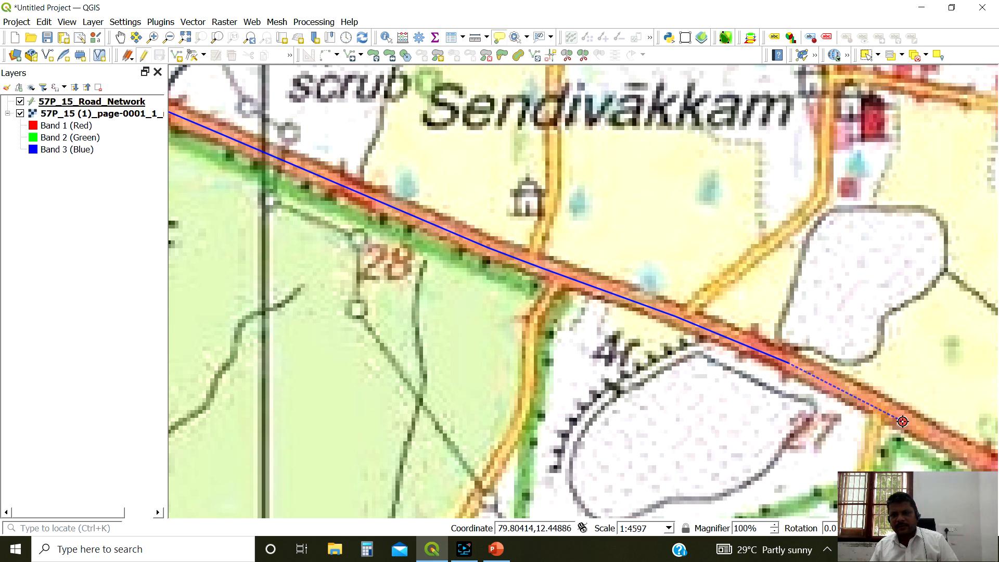
Extend the highway line past km 27, 26 and 25 to the side-road junction just before km 24
{"action": "mouse_move", "coordinate": [915, 428]}
{"action": "left_mouse_down"}
{"action": "mouse_move", "coordinate": [828, 398]}
{"action": "mouse_move", "coordinate": [361, 169]}
{"action": "left_mouse_up"}
{"action": "left_click", "coordinate": [442, 209]}
{"action": "left_click", "coordinate": [554, 261]}
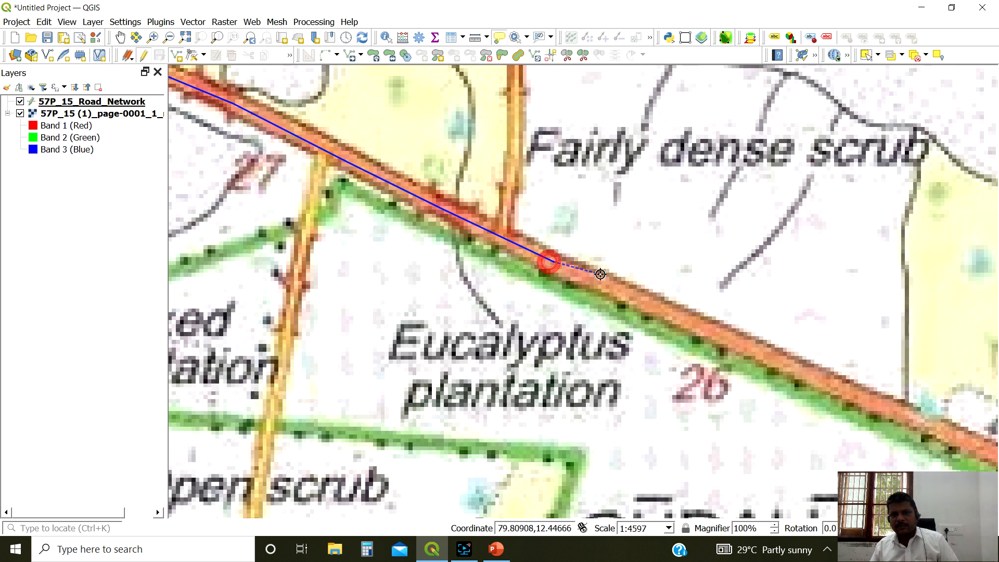
{"action": "left_click", "coordinate": [654, 304]}
{"action": "left_click", "coordinate": [940, 431]}
{"action": "left_click_drag", "start_coordinate": [939, 432], "coordinate": [250, 141]}
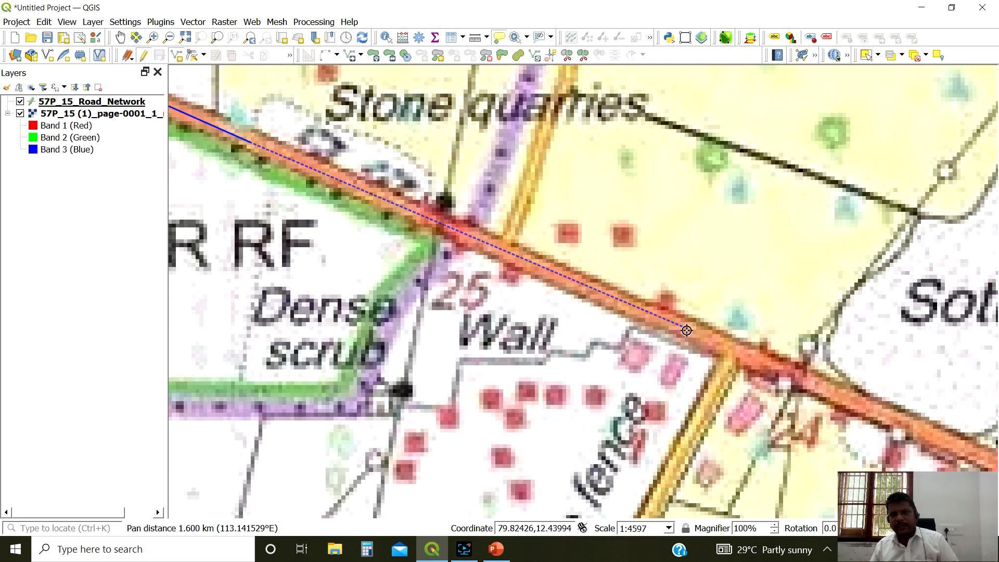
{"action": "left_click", "coordinate": [715, 342]}
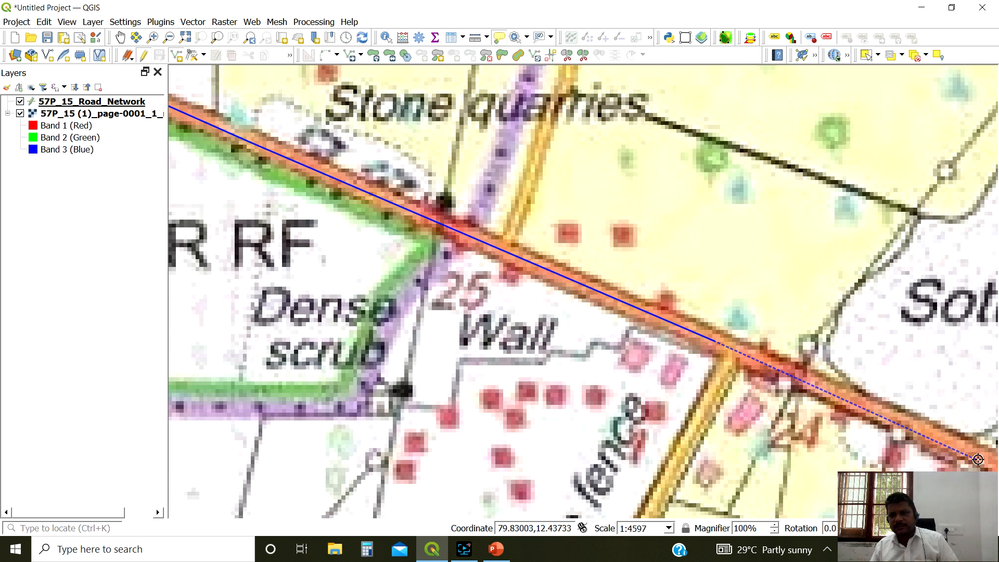
Carry the highway line across the pink main road and the Southern Railway crossing towards km 22
{"action": "left_click_drag", "start_coordinate": [971, 470], "coordinate": [253, 103]}
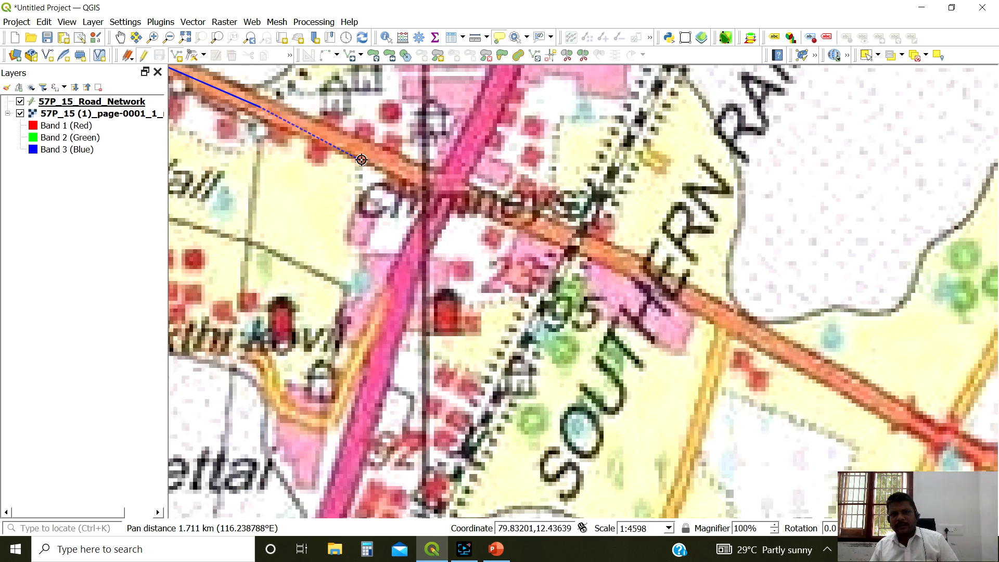
{"action": "left_click", "coordinate": [443, 185]}
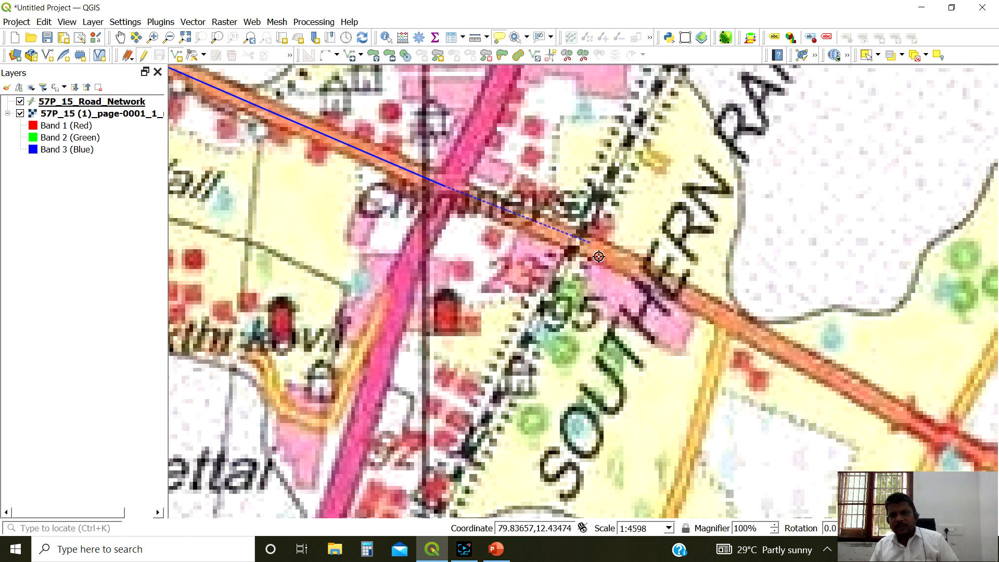
{"action": "left_click", "coordinate": [616, 258]}
{"action": "left_click", "coordinate": [773, 346]}
{"action": "left_click", "coordinate": [962, 444]}
Trace the highway past km 22, 21 and 20 to just east of km 19, before Ānandapuram
{"action": "left_click_drag", "start_coordinate": [952, 441], "coordinate": [191, 100]}
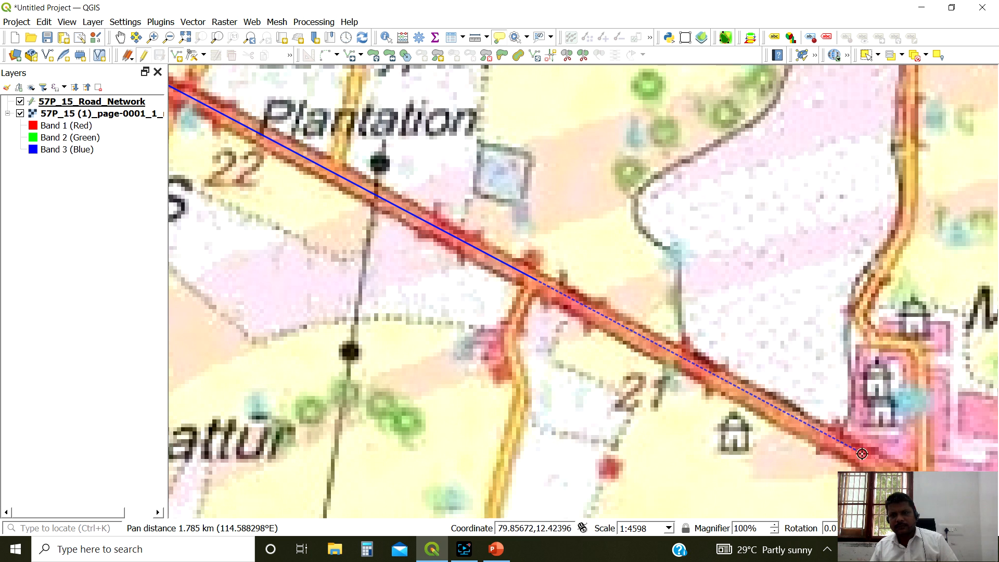
{"action": "scroll", "coordinate": [550, 272], "scroll_direction": "down", "scroll_amount": 1}
{"action": "left_click_drag", "start_coordinate": [727, 363], "coordinate": [286, 124]}
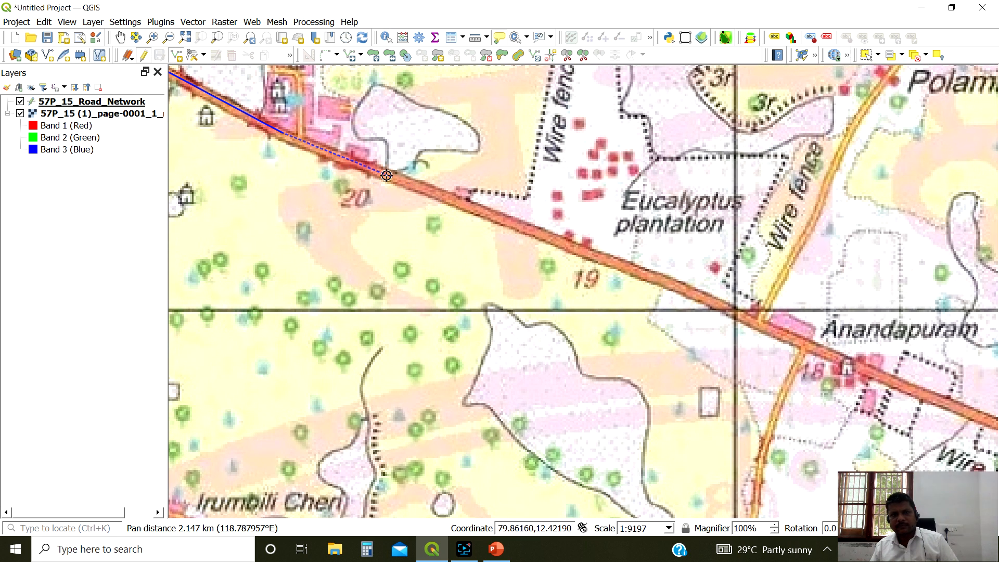
{"action": "left_click", "coordinate": [384, 175]}
{"action": "left_click", "coordinate": [631, 270]}
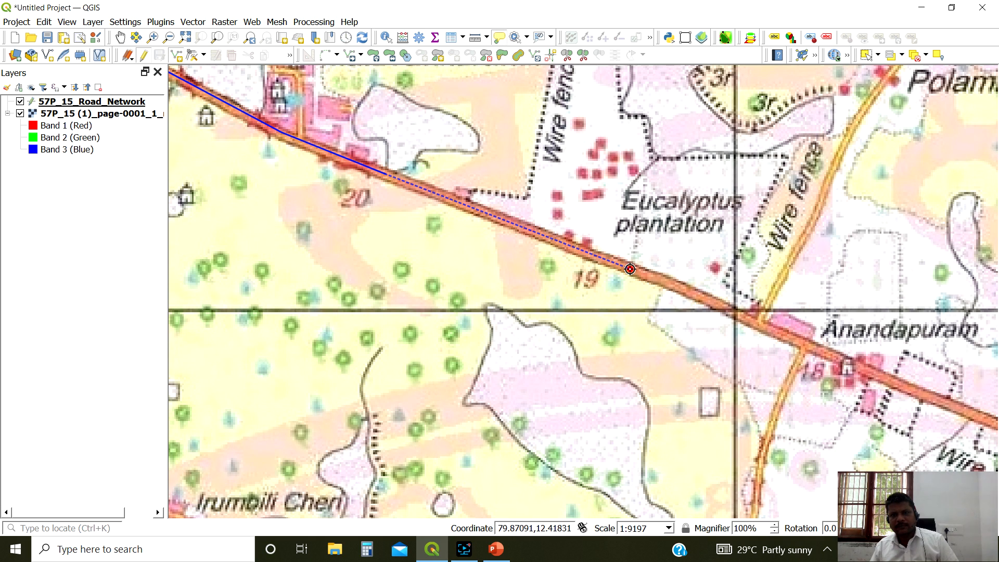
{"action": "left_click", "coordinate": [692, 293]}
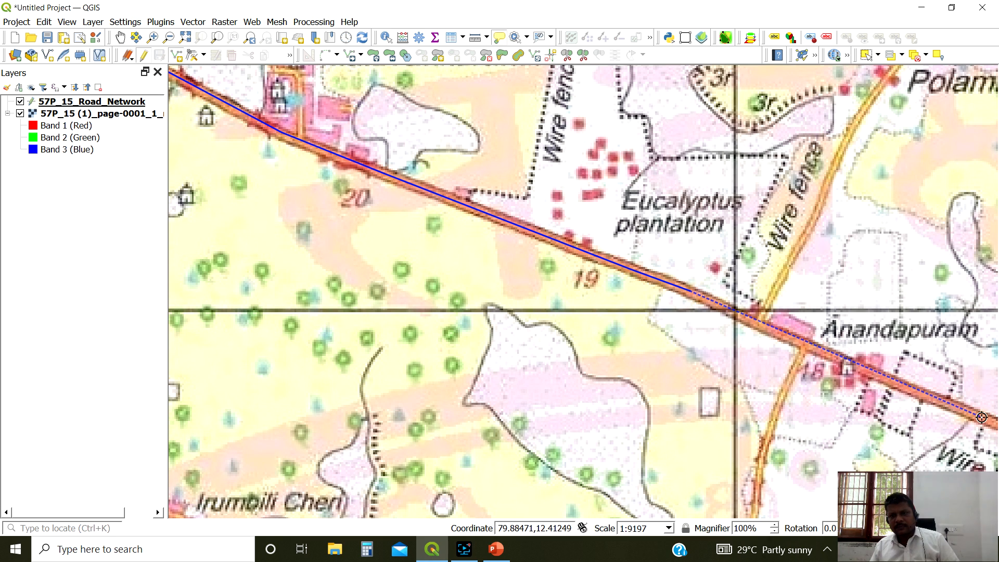
Continue the highway line past Ānandapuram and through the crossing with the north-south red road before km 16
{"action": "scroll", "coordinate": [834, 360], "scroll_direction": "up", "scroll_amount": 1}
{"action": "left_click", "coordinate": [682, 286]}
{"action": "left_click", "coordinate": [972, 412]}
{"action": "left_click_drag", "start_coordinate": [973, 412], "coordinate": [359, 182]}
{"action": "left_click", "coordinate": [774, 343]}
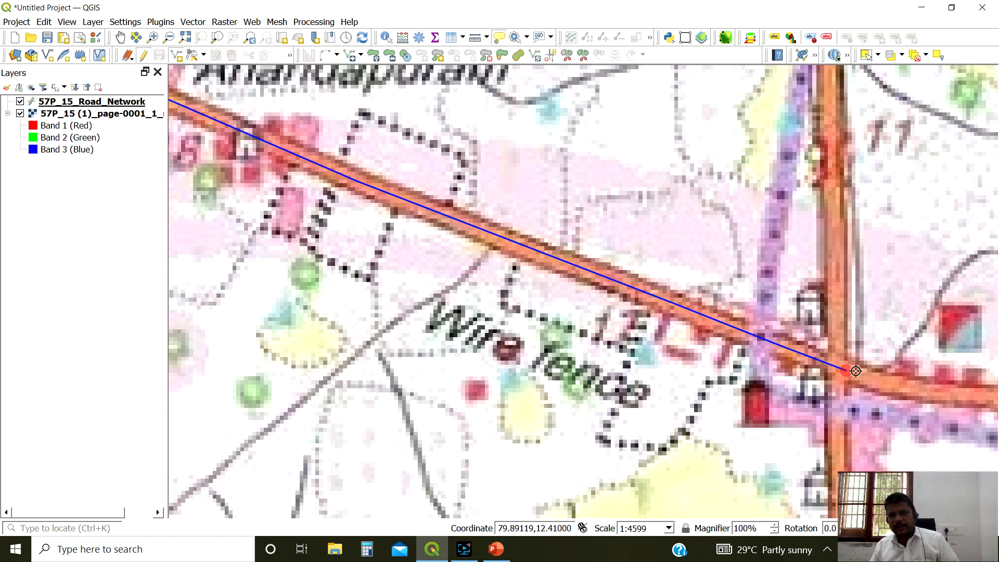
{"action": "left_click", "coordinate": [893, 386]}
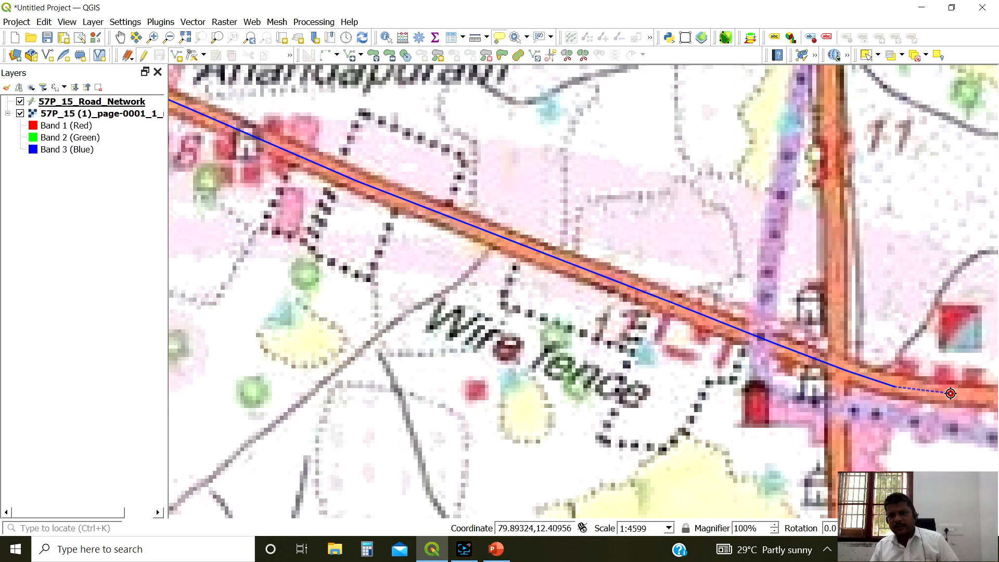
Extend the highway line past km 16 and km 15 to the road south of Kottivākkam near km 14
{"action": "left_click_drag", "start_coordinate": [980, 397], "coordinate": [446, 338]}
{"action": "left_click", "coordinate": [597, 353]}
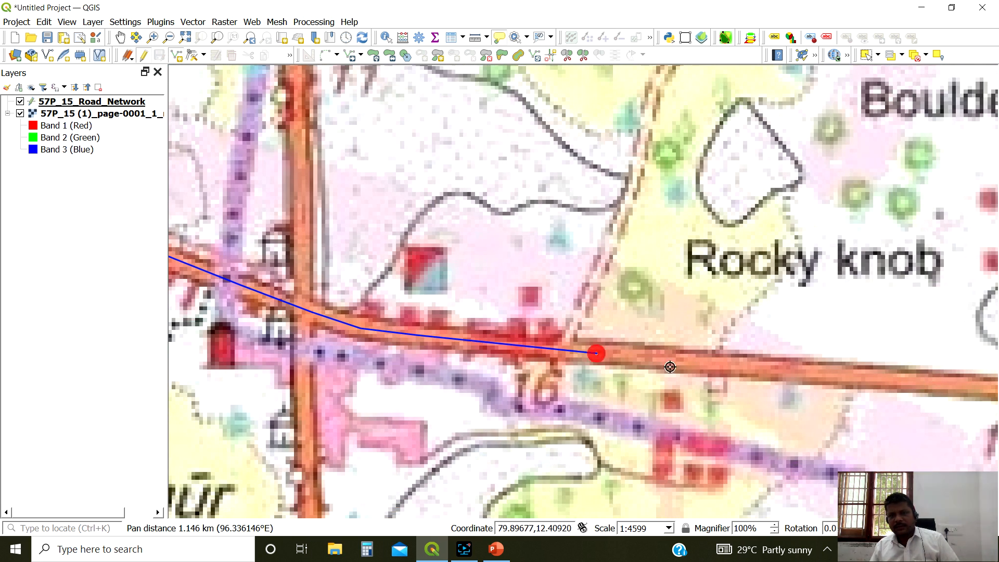
{"action": "left_click", "coordinate": [883, 379]}
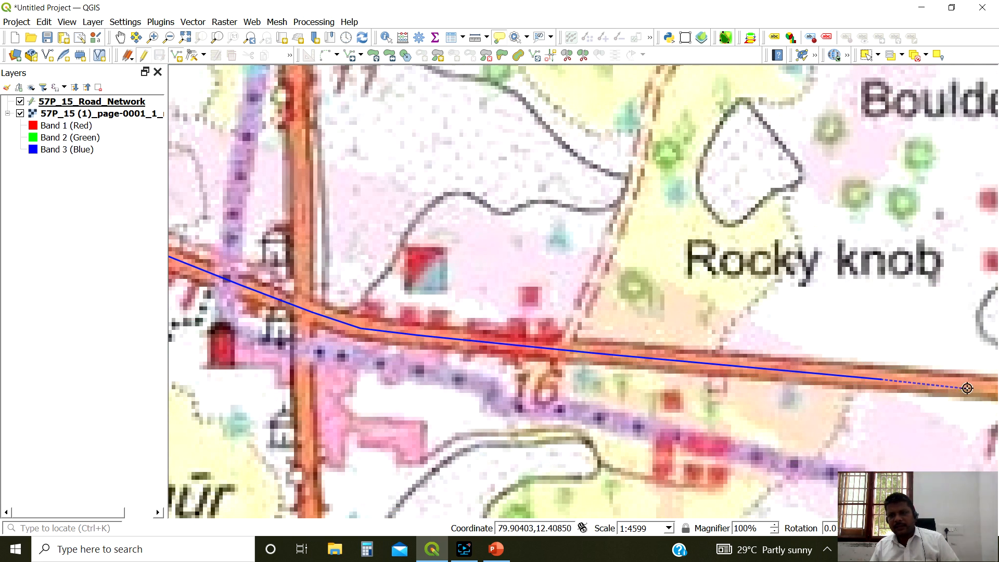
{"action": "left_click_drag", "start_coordinate": [969, 387], "coordinate": [268, 334]}
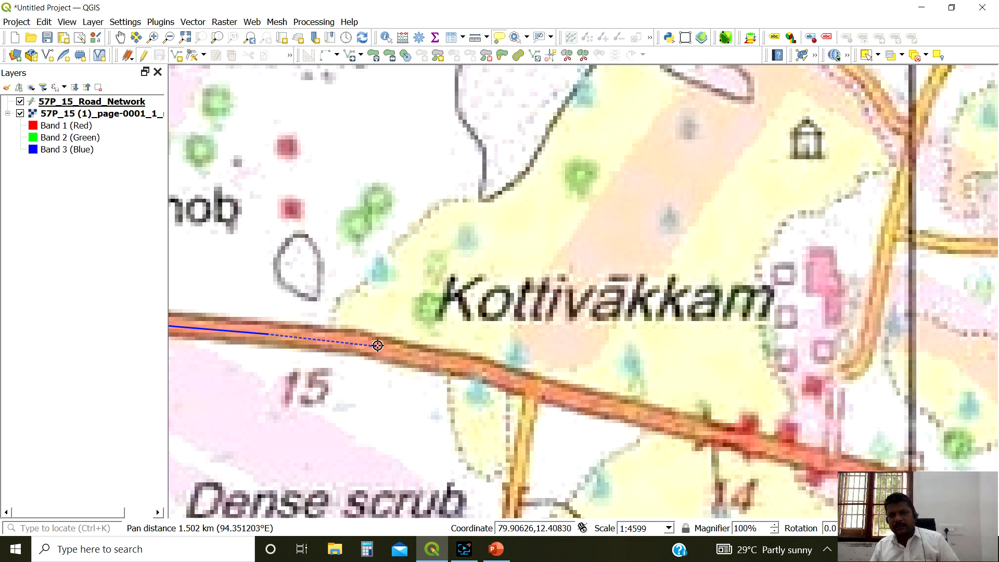
{"action": "left_click", "coordinate": [471, 364]}
{"action": "left_click", "coordinate": [605, 406]}
{"action": "left_click", "coordinate": [728, 430]}
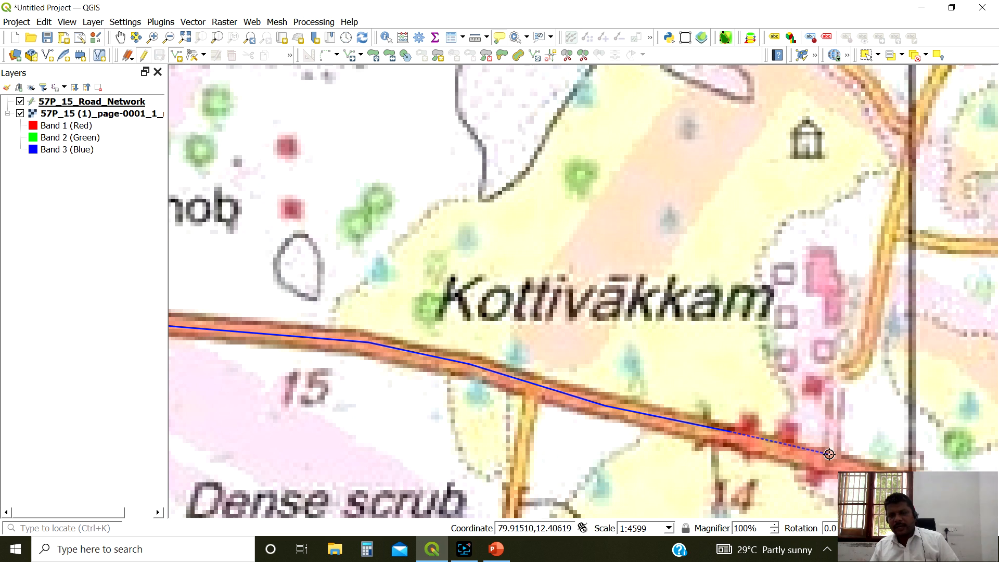
{"action": "left_click", "coordinate": [831, 452]}
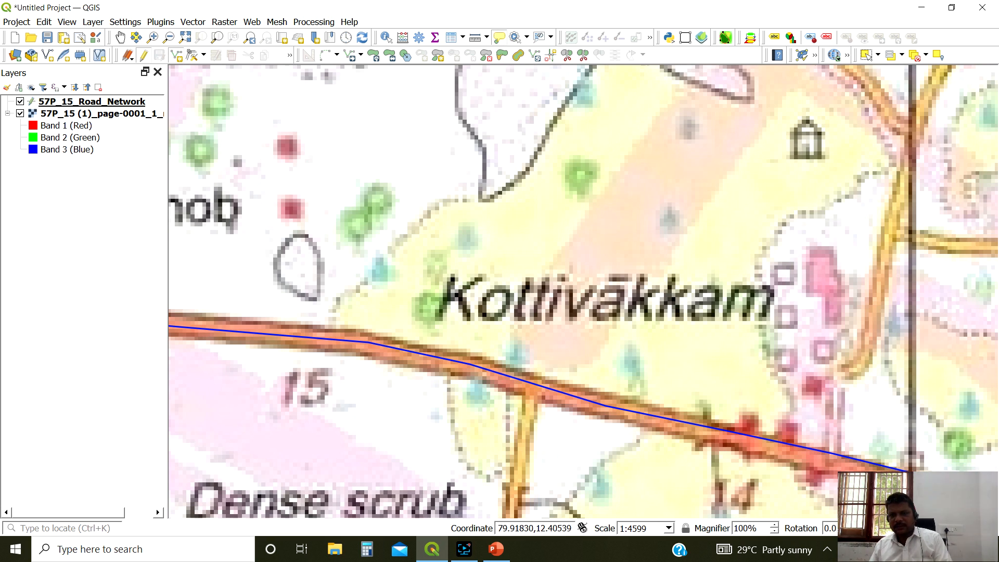
{"action": "left_click", "coordinate": [735, 340]}
{"action": "left_click", "coordinate": [737, 240]}
{"action": "left_click", "coordinate": [761, 197]}
{"action": "left_click", "coordinate": [800, 196]}
{"action": "left_click", "coordinate": [865, 258]}
{"action": "left_click", "coordinate": [875, 389]}
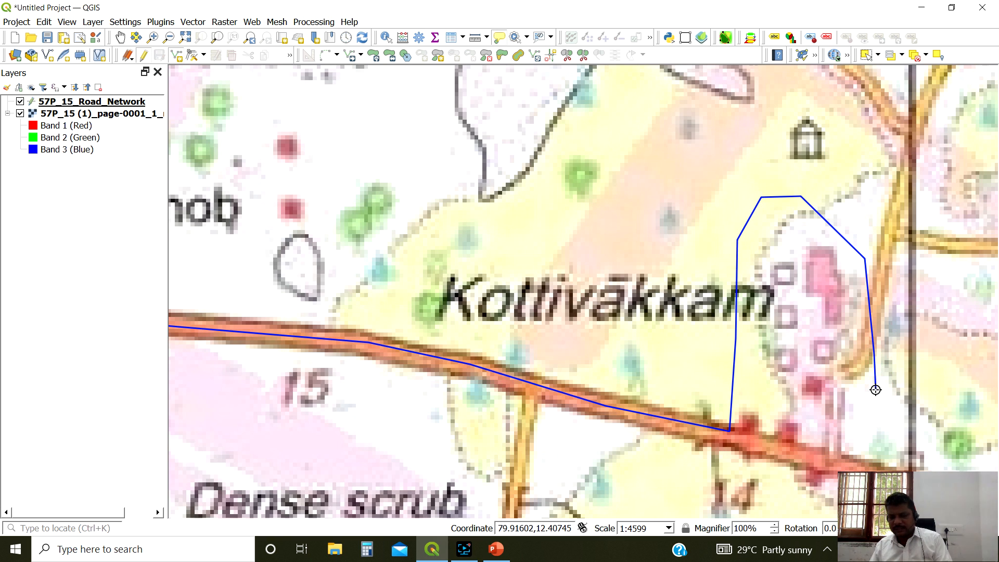
{"action": "key", "text": "BackSpace"}
{"action": "key", "text": "BackSpace"}
{"action": "key", "text": "BackSpace"}
{"action": "key", "text": "BackSpace"}
{"action": "key", "text": "BackSpace"}
{"action": "key", "text": "BackSpace"}
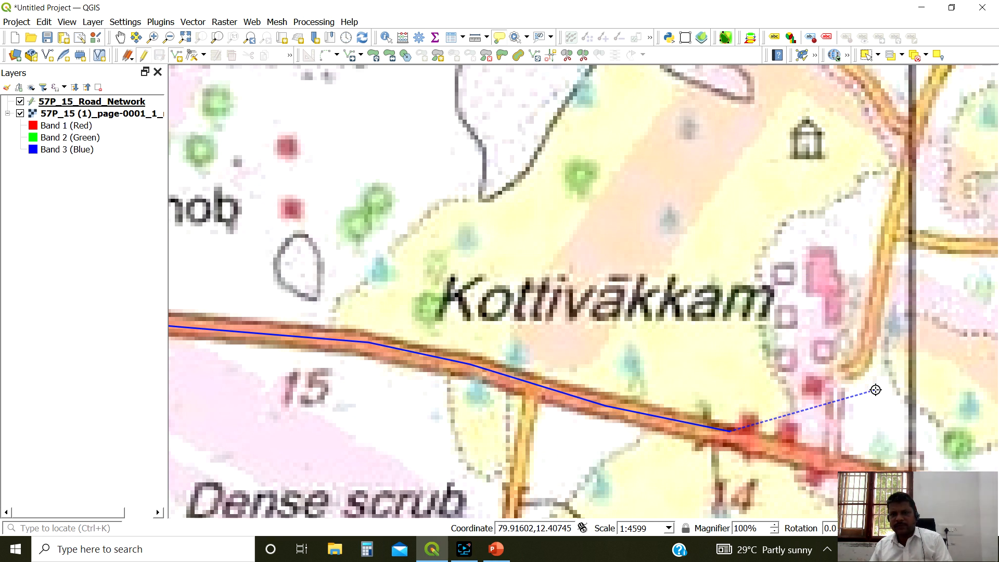
{"action": "key", "text": "BackSpace"}
Trace the highway through the red buildings south of Kottivākkam near km 14 and on to just past km 13
{"action": "left_click", "coordinate": [697, 425]}
{"action": "left_click", "coordinate": [812, 457]}
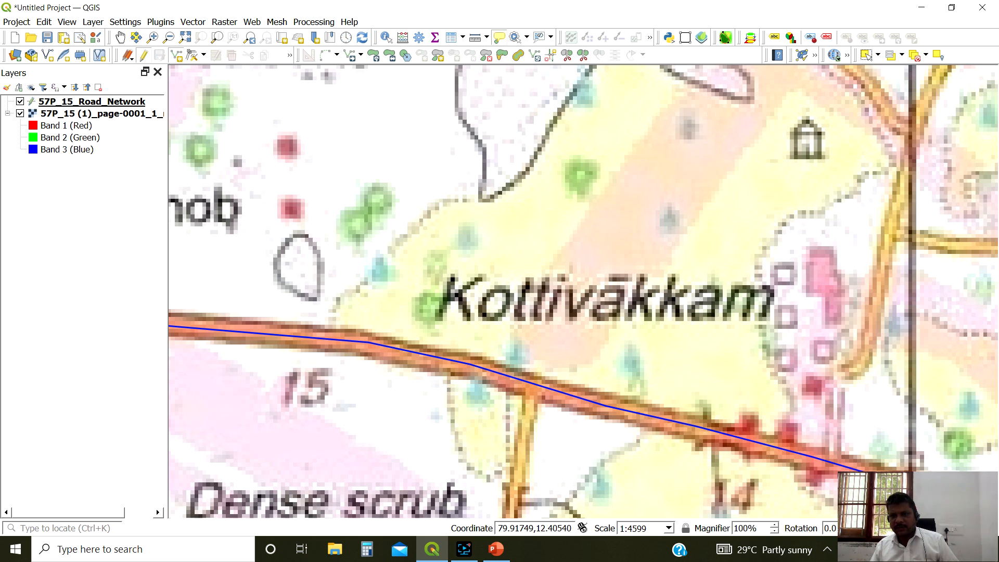
{"action": "left_click_drag", "start_coordinate": [960, 498], "coordinate": [376, 333]}
{"action": "left_click", "coordinate": [489, 364]}
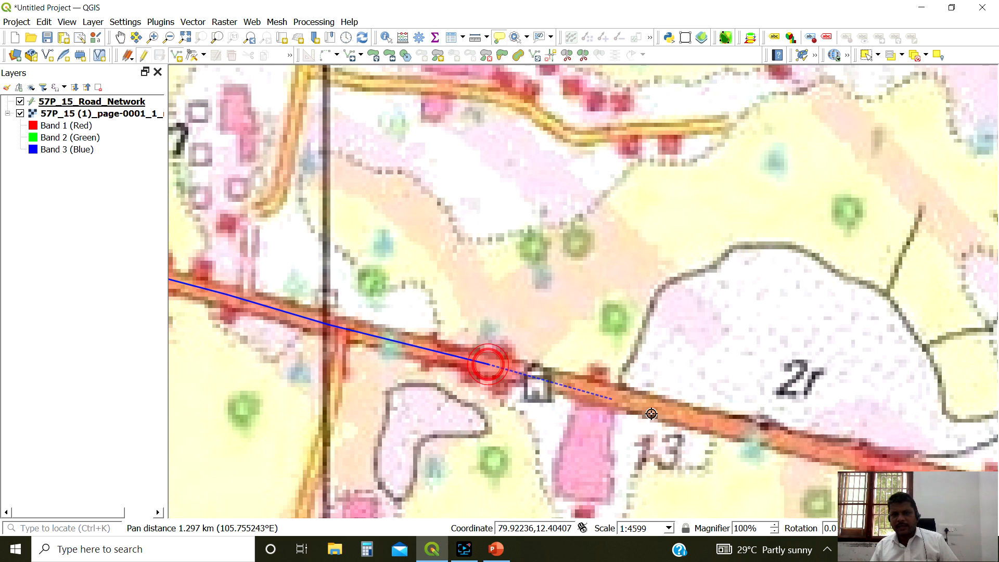
{"action": "left_click", "coordinate": [820, 448]}
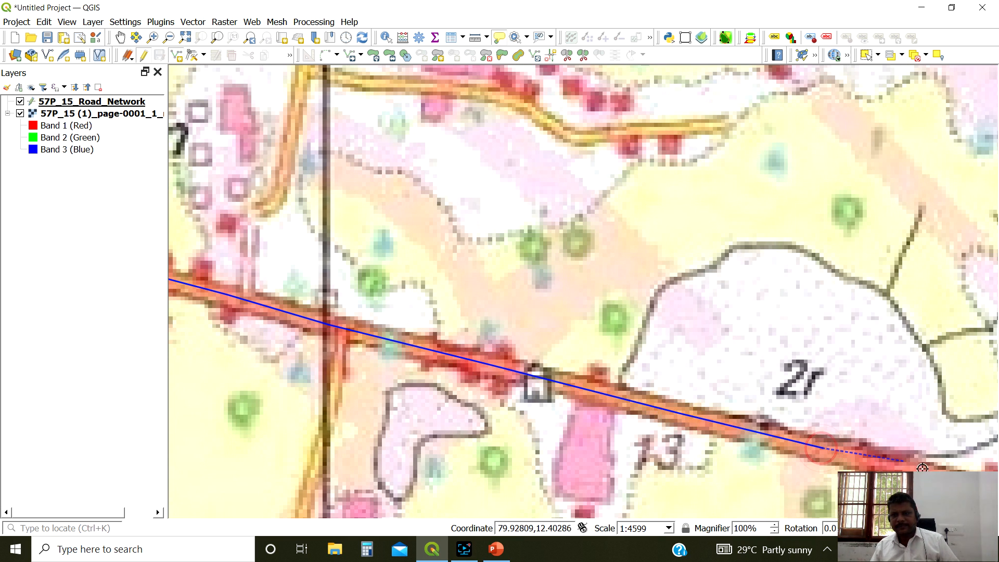
Carry the highway line past km 12 and Kilkāranai to the yellow road junction at Kāttudevadūr
{"action": "left_click_drag", "start_coordinate": [971, 492], "coordinate": [499, 268]}
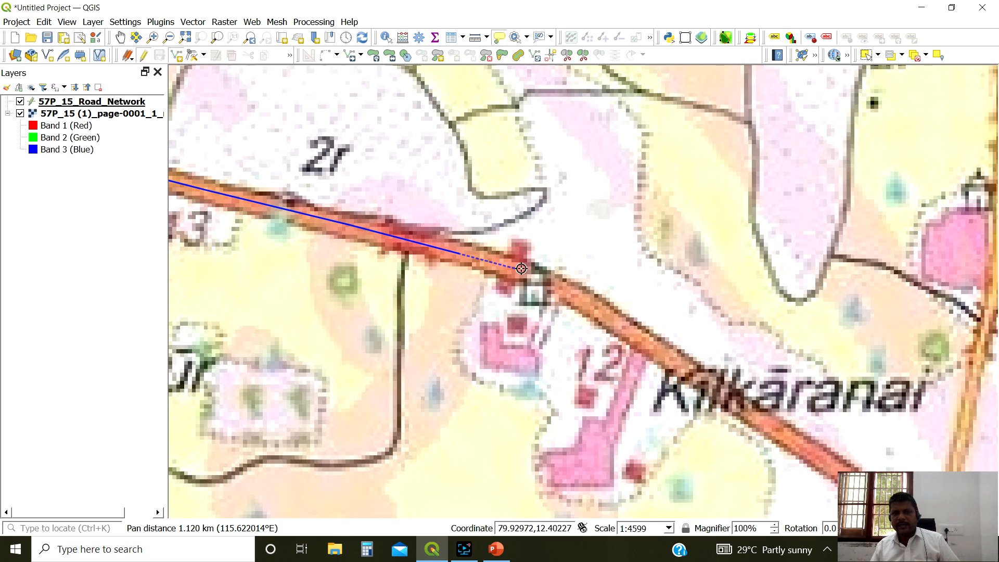
{"action": "left_click", "coordinate": [741, 404]}
{"action": "left_click_drag", "start_coordinate": [888, 504], "coordinate": [284, 131]}
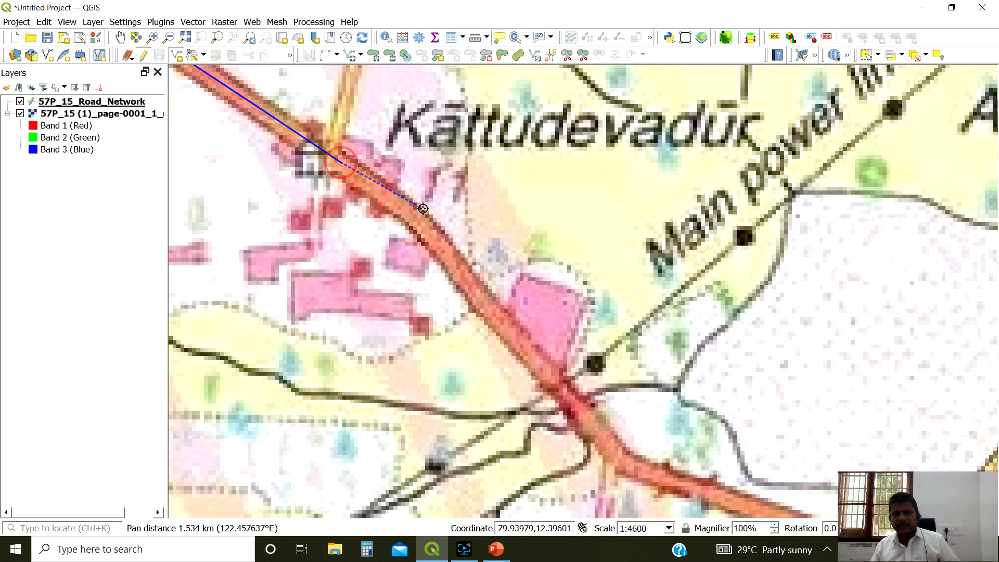
{"action": "left_click_drag", "start_coordinate": [430, 235], "coordinate": [330, 115]}
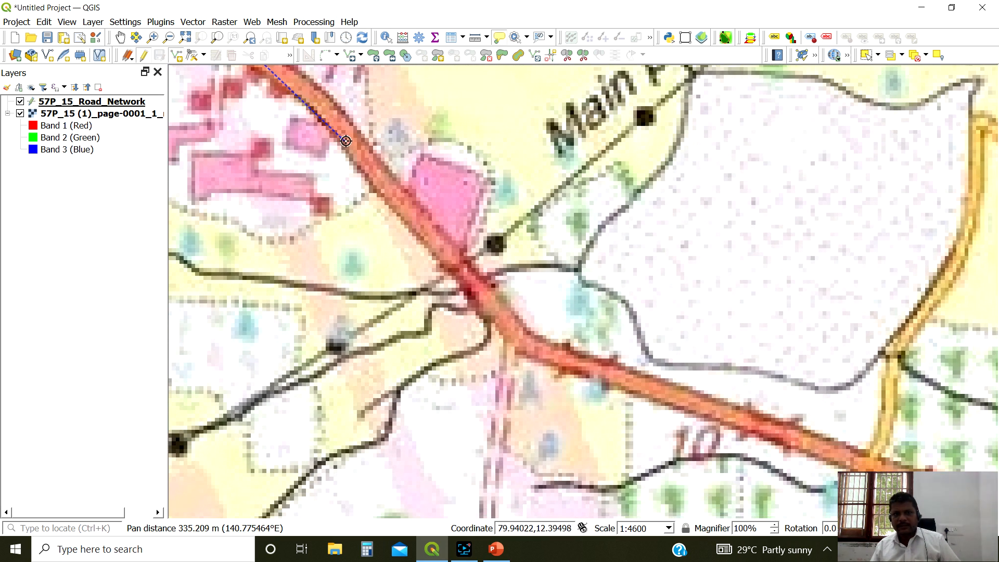
Trace the highway southeast from Kāttudevadūr, under the main power line and around the bend before km 10
{"action": "left_click", "coordinate": [329, 107]}
{"action": "left_click", "coordinate": [375, 174]}
{"action": "left_click", "coordinate": [435, 231]}
{"action": "left_click", "coordinate": [483, 293]}
{"action": "left_click", "coordinate": [519, 339]}
{"action": "left_click", "coordinate": [562, 356]}
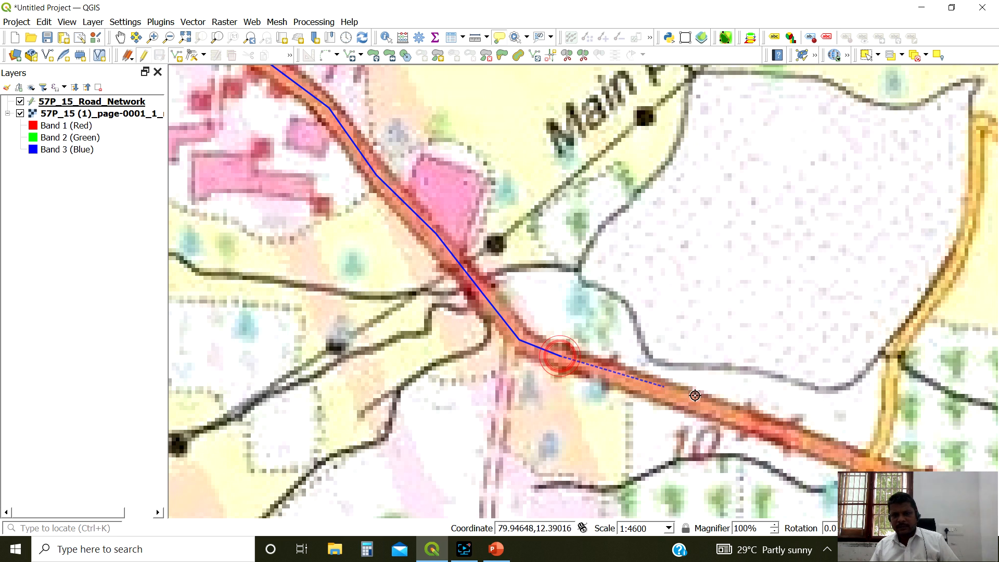
Extend the highway line past km 10 and across the yellow north-south road towards km 7
{"action": "key", "text": "Right"}
{"action": "key", "text": "Down"}
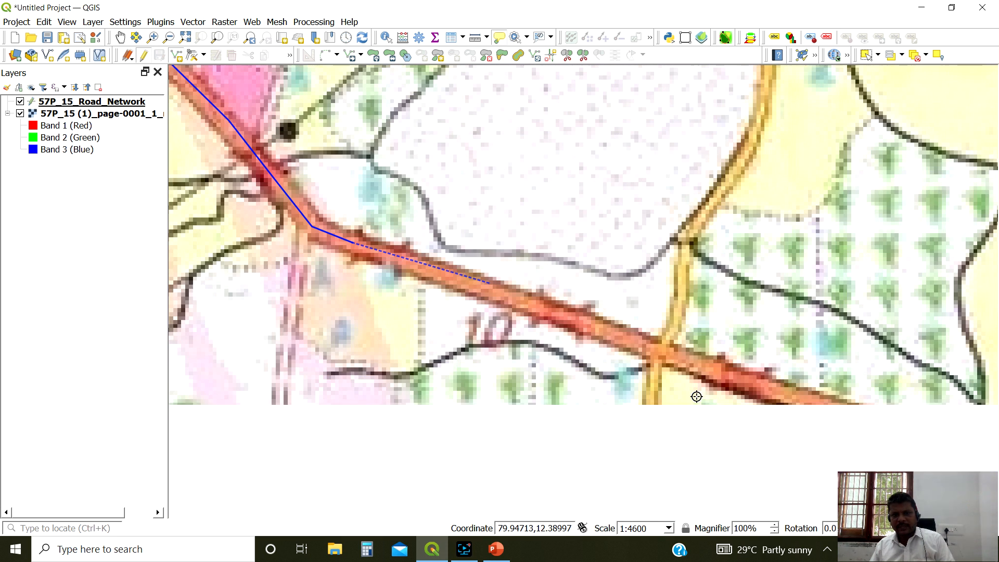
{"action": "left_click", "coordinate": [588, 325]}
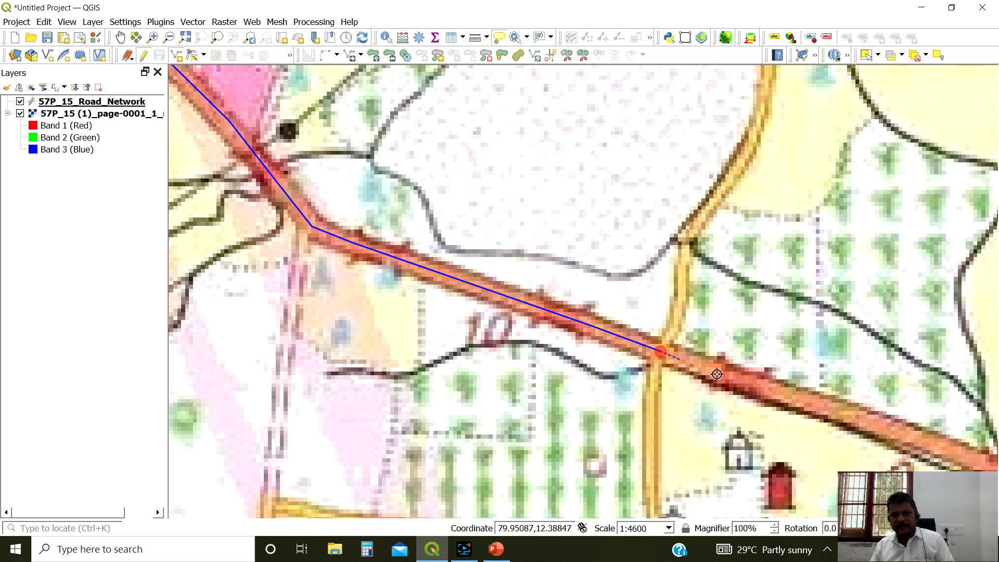
{"action": "left_click", "coordinate": [924, 442]}
{"action": "left_click_drag", "start_coordinate": [924, 442], "coordinate": [281, 127]}
{"action": "left_click", "coordinate": [459, 197]}
{"action": "left_click", "coordinate": [628, 242]}
{"action": "left_click", "coordinate": [914, 341]}
Continue the highway line past the yellow side roads to km 7 and place vertices around the bend there
{"action": "left_click_drag", "start_coordinate": [914, 342], "coordinate": [393, 196]}
{"action": "left_click", "coordinate": [572, 250]}
{"action": "left_click", "coordinate": [686, 289]}
{"action": "left_click", "coordinate": [735, 307]}
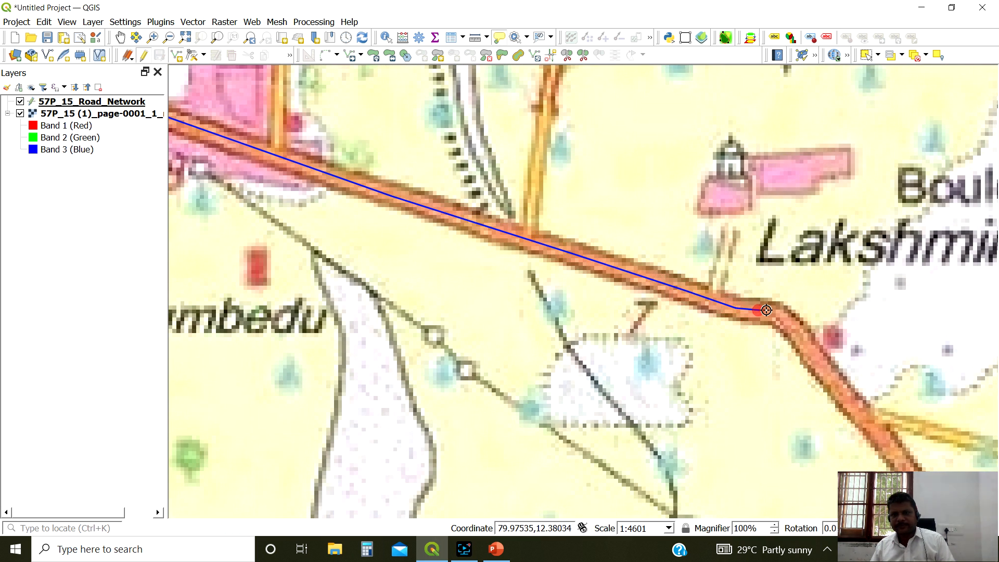
{"action": "left_click", "coordinate": [771, 310]}
{"action": "left_click", "coordinate": [791, 318]}
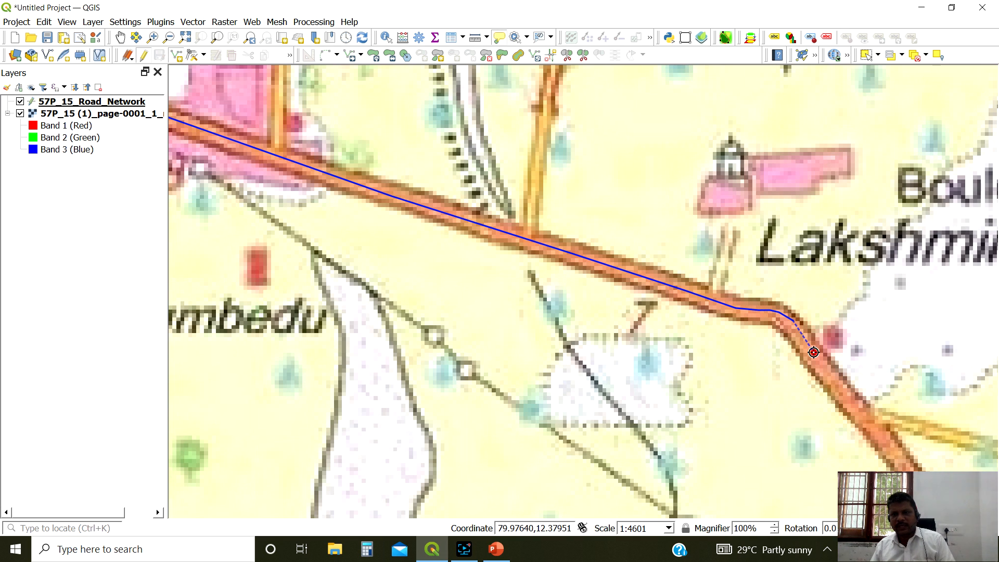
Trace the highway southeast past km 6, the Eucalyptus plantation and km 5 to the purple boundary crossing
{"action": "left_click_drag", "start_coordinate": [893, 457], "coordinate": [434, 133]}
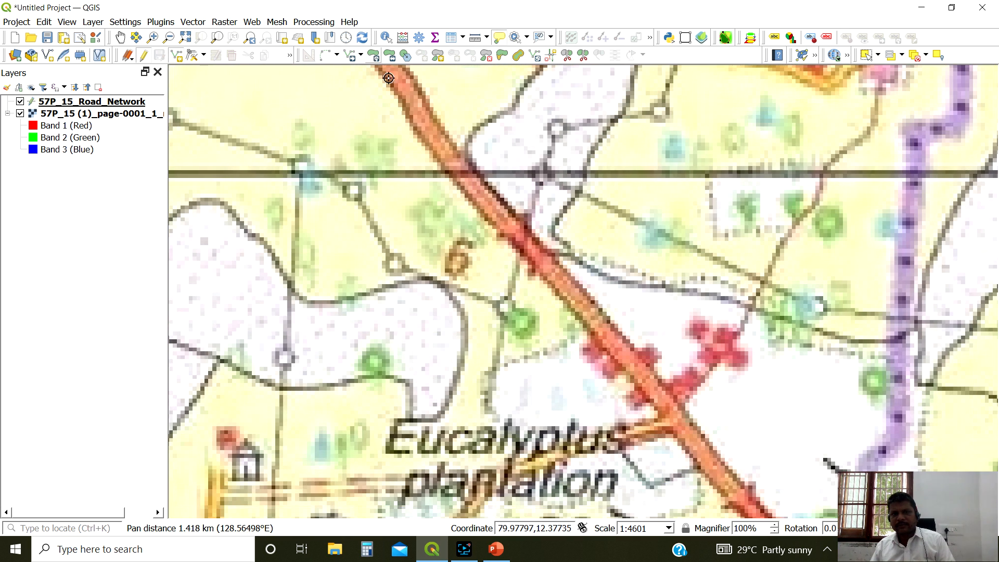
{"action": "left_click", "coordinate": [412, 95]}
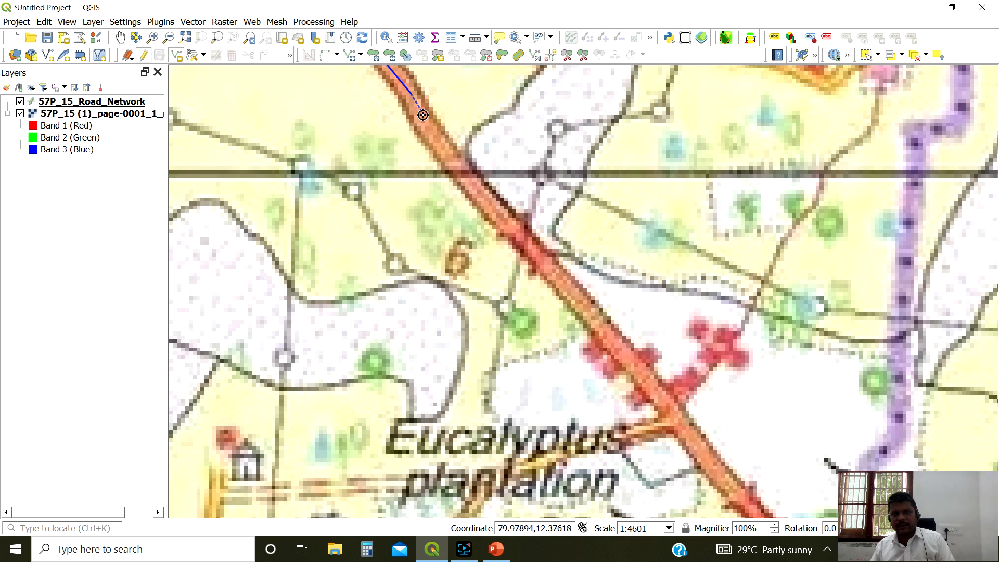
{"action": "left_click", "coordinate": [649, 388]}
{"action": "left_click_drag", "start_coordinate": [661, 393], "coordinate": [418, 122]}
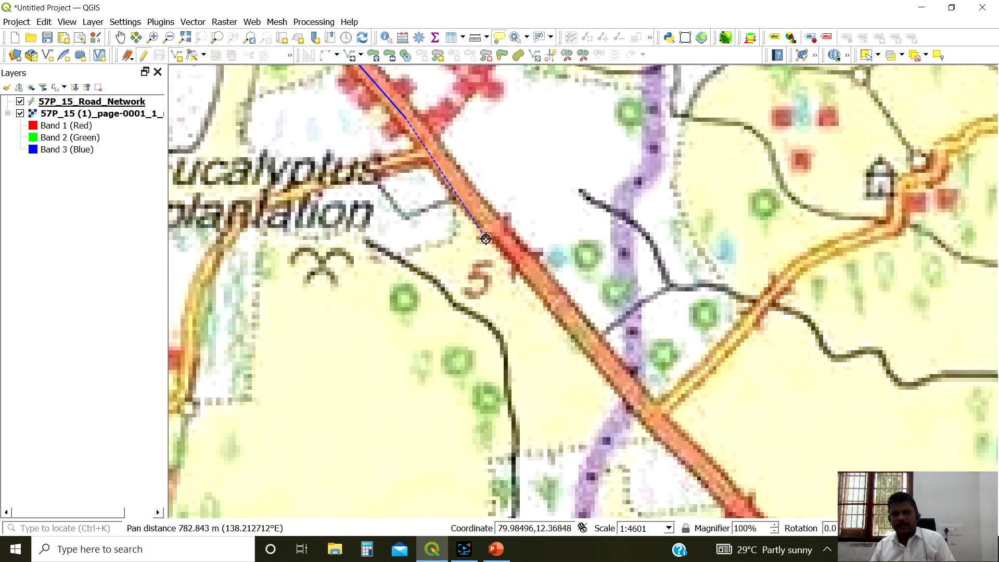
{"action": "left_click", "coordinate": [518, 257]}
{"action": "left_click", "coordinate": [612, 373]}
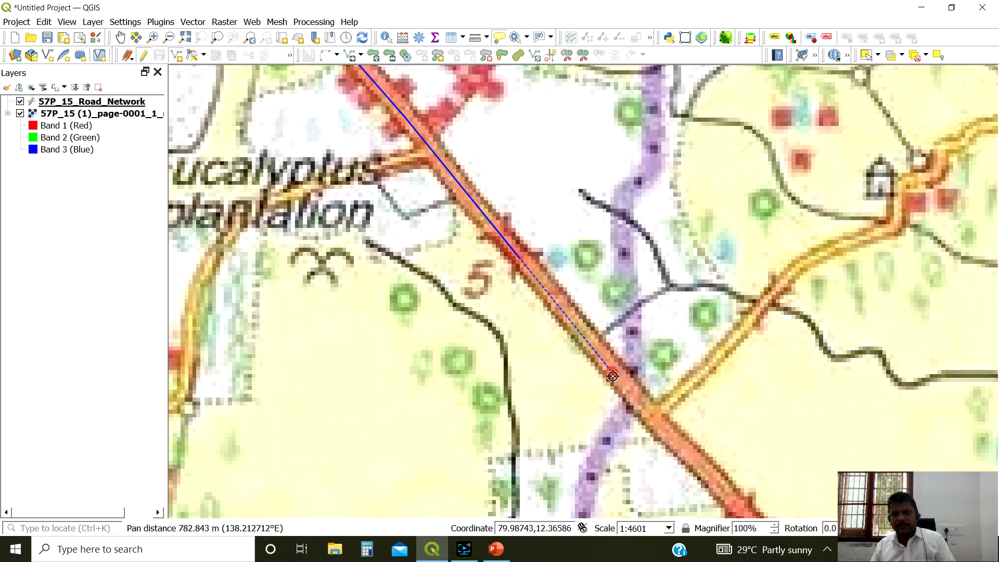
Carry the highway line over the purple boundary and past the yellow road junction towards km 4 near Mettucheri
{"action": "left_click", "coordinate": [661, 425]}
{"action": "left_click_drag", "start_coordinate": [716, 485], "coordinate": [451, 131]}
{"action": "left_click", "coordinate": [566, 258]}
{"action": "left_click", "coordinate": [738, 449]}
Trace the highway past km 3 at Cheyyūr Merku Colony to the map's eastern edge and finish the feature with blank attributes
{"action": "left_click_drag", "start_coordinate": [738, 449], "coordinate": [446, 91]}
{"action": "left_click", "coordinate": [550, 209]}
{"action": "left_click", "coordinate": [567, 233]}
{"action": "left_click", "coordinate": [603, 276]}
{"action": "left_click", "coordinate": [635, 308]}
{"action": "left_click", "coordinate": [704, 321]}
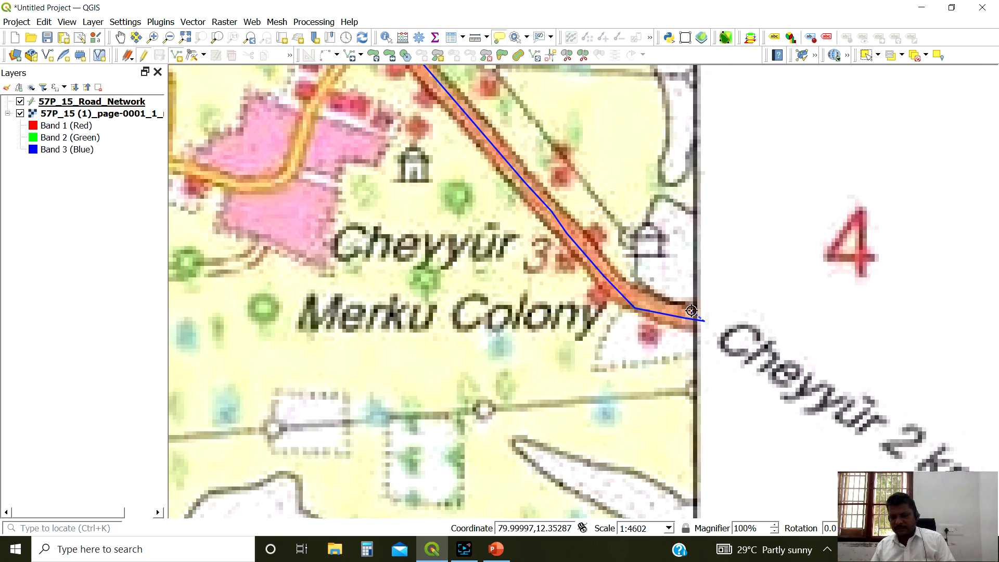
{"action": "left_click", "coordinate": [651, 310]}
{"action": "left_click", "coordinate": [684, 319]}
{"action": "right_click", "coordinate": [700, 319]}
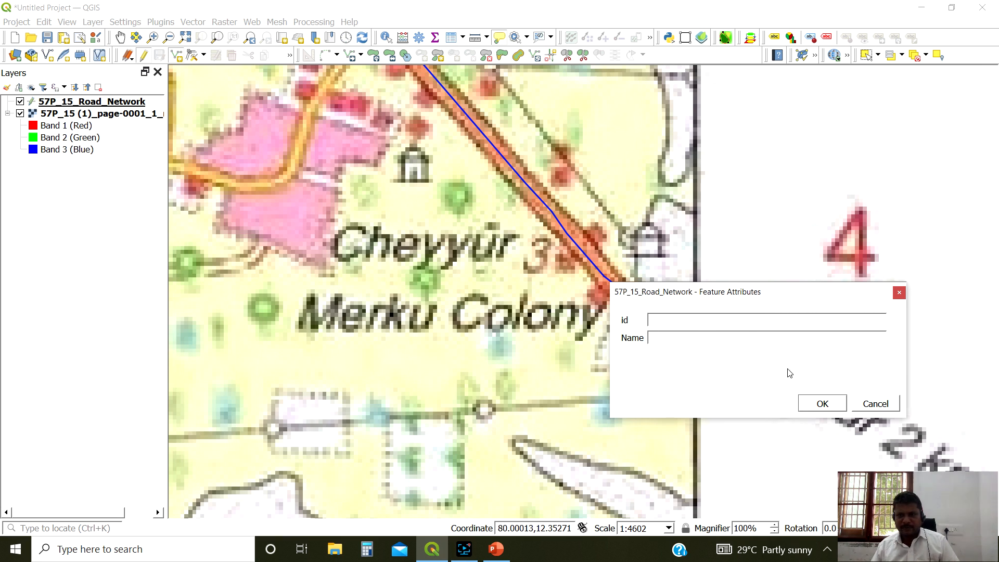
{"action": "left_click", "coordinate": [821, 404]}
Style the 57P_15_Road_Network layer with the simple red line symbol
{"action": "scroll", "coordinate": [596, 261], "scroll_direction": "down", "scroll_amount": 2}
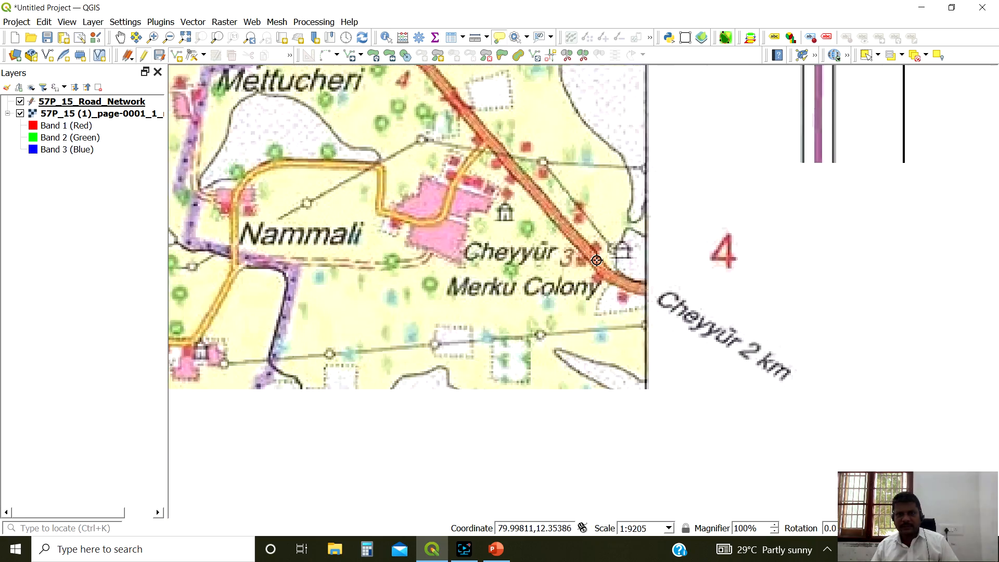
{"action": "left_click_drag", "start_coordinate": [353, 125], "coordinate": [719, 354]}
{"action": "left_click_drag", "start_coordinate": [315, 215], "coordinate": [867, 345]}
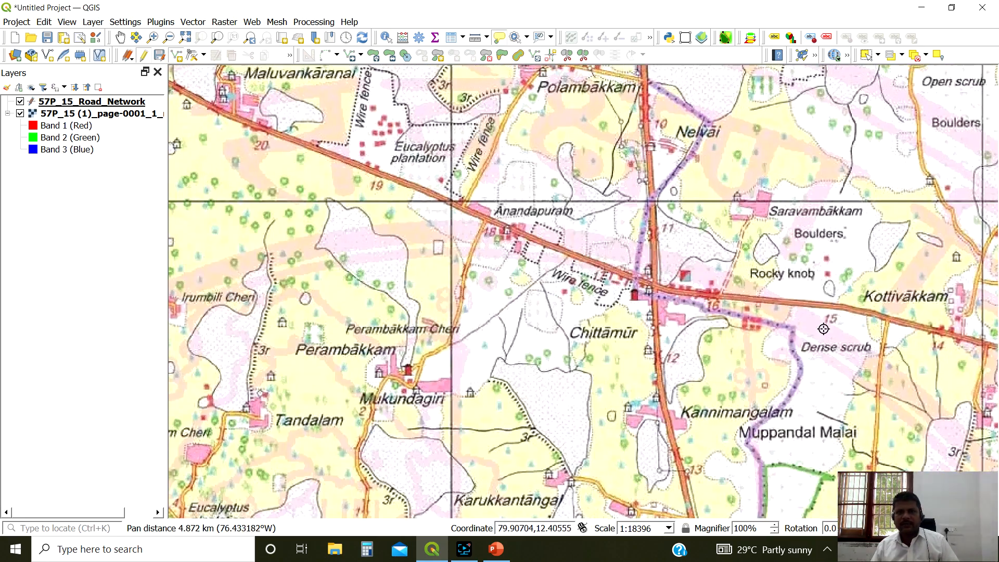
{"action": "scroll", "coordinate": [568, 221], "scroll_direction": "down", "scroll_amount": 1}
{"action": "left_click_drag", "start_coordinate": [359, 135], "coordinate": [920, 399]}
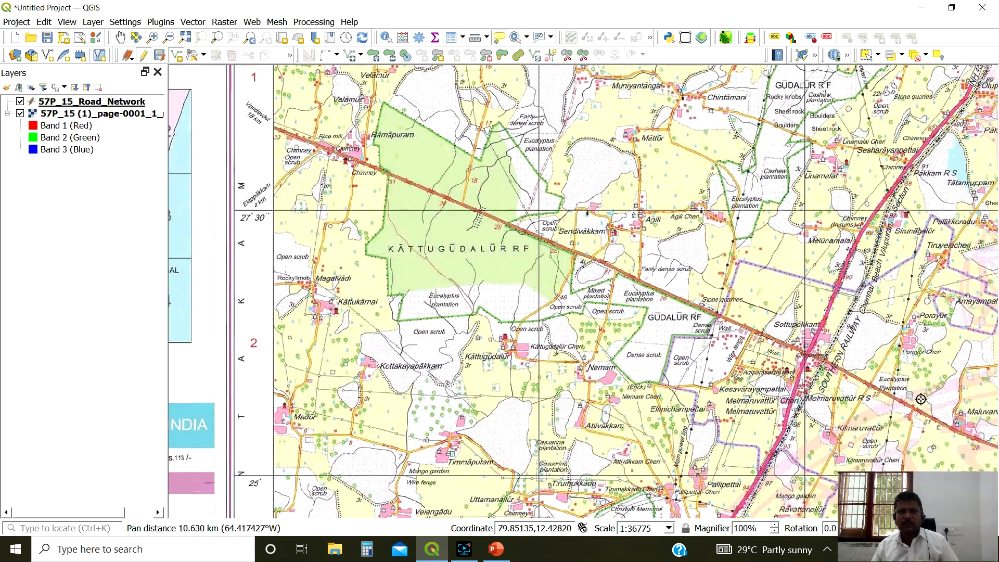
{"action": "right_click", "coordinate": [108, 104]}
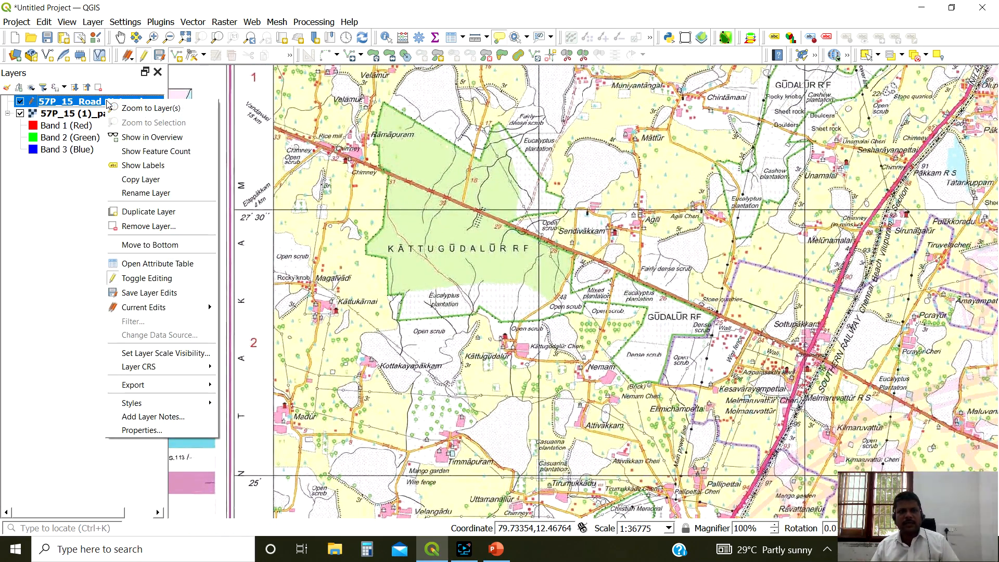
{"action": "left_click", "coordinate": [140, 430]}
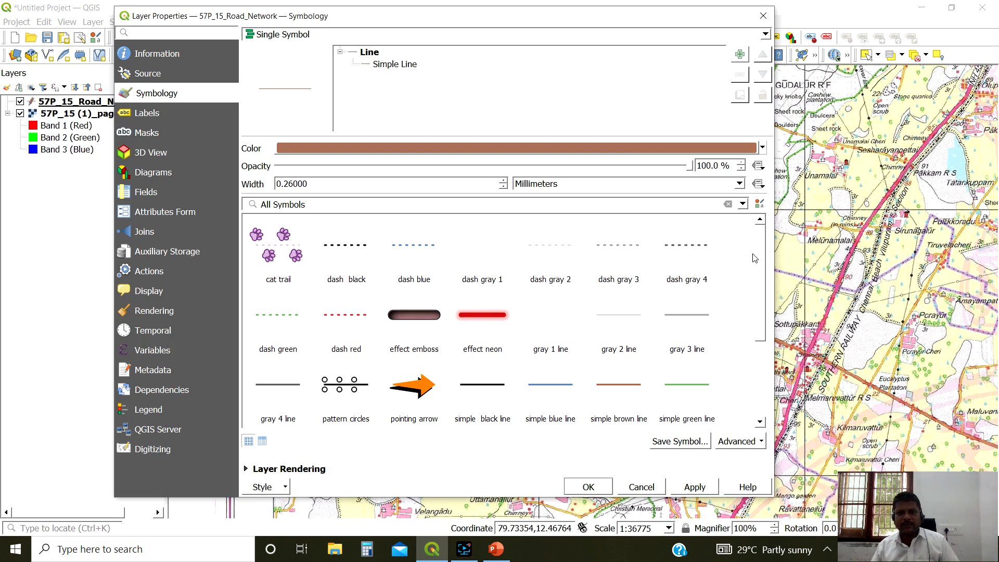
{"action": "left_click_drag", "start_coordinate": [761, 251], "coordinate": [769, 363]}
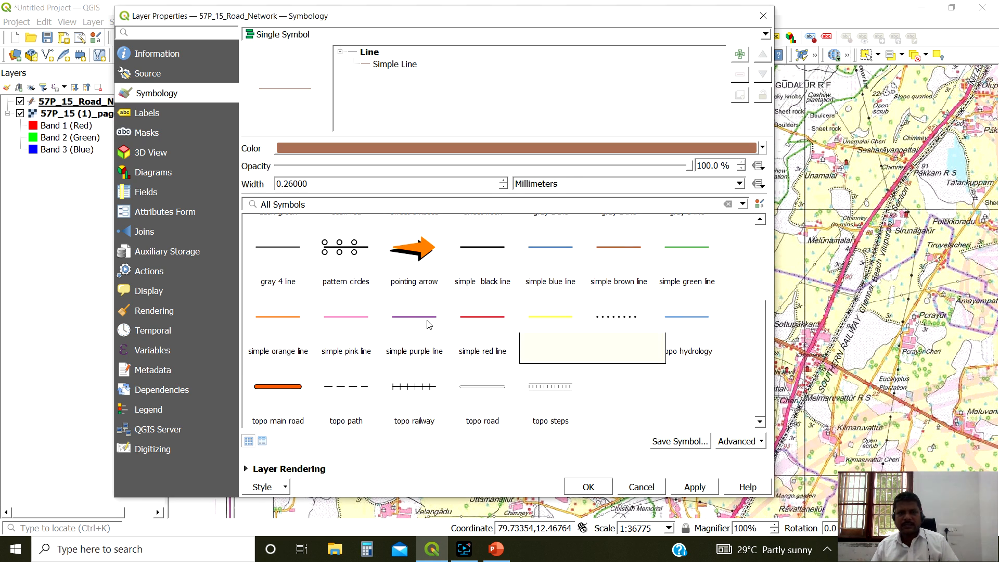
{"action": "left_click", "coordinate": [287, 317]}
{"action": "scroll", "coordinate": [576, 312], "scroll_direction": "up", "scroll_amount": 2}
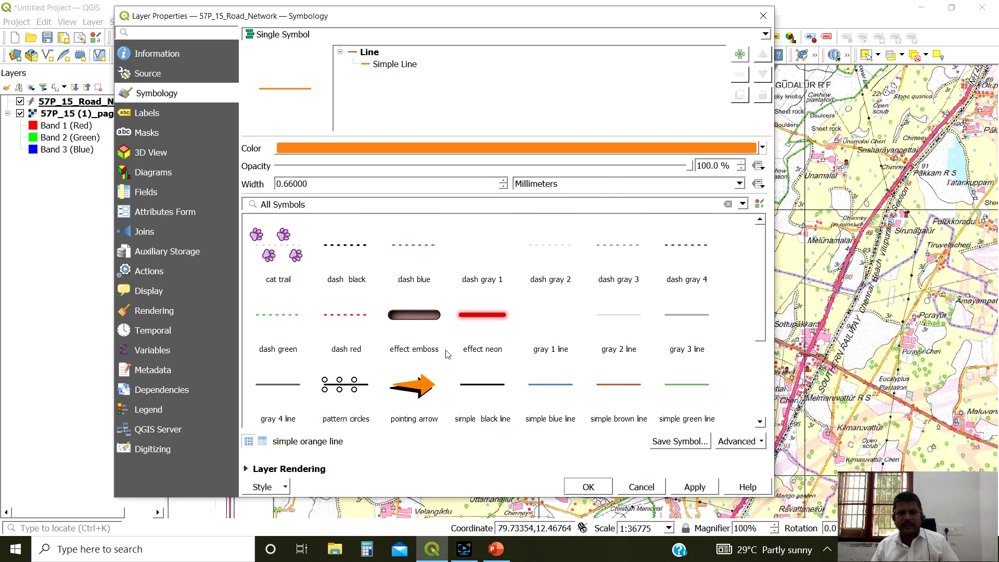
{"action": "scroll", "coordinate": [452, 353], "scroll_direction": "down", "scroll_amount": 2}
{"action": "left_click", "coordinate": [478, 326]}
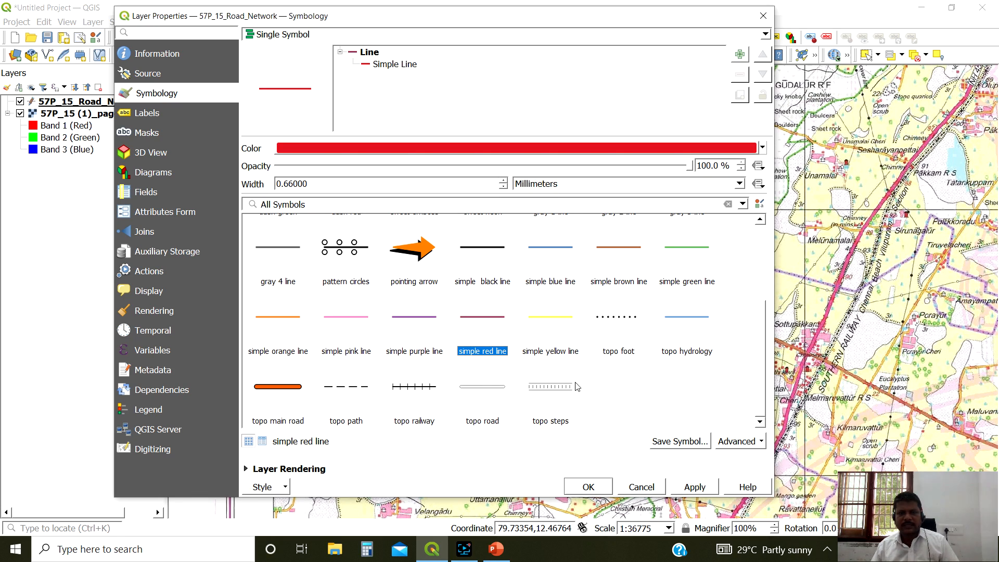
{"action": "left_click", "coordinate": [597, 487]}
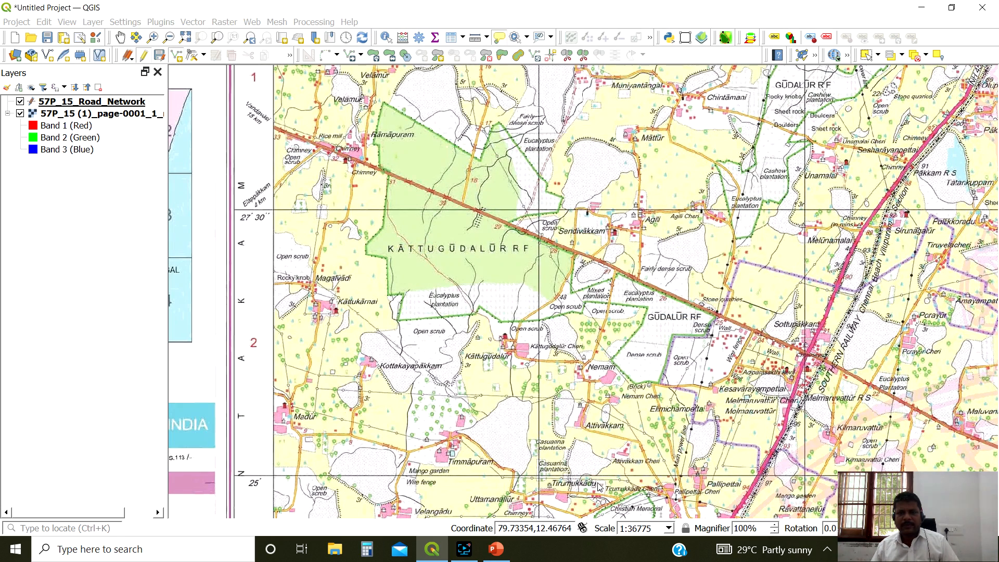
Inspect the restyled highway line across the sheet, ending at its western end near Rice mill
{"action": "scroll", "coordinate": [670, 333], "scroll_direction": "down", "scroll_amount": 1}
{"action": "left_click_drag", "start_coordinate": [719, 394], "coordinate": [328, 112]}
{"action": "left_click_drag", "start_coordinate": [410, 158], "coordinate": [800, 409]}
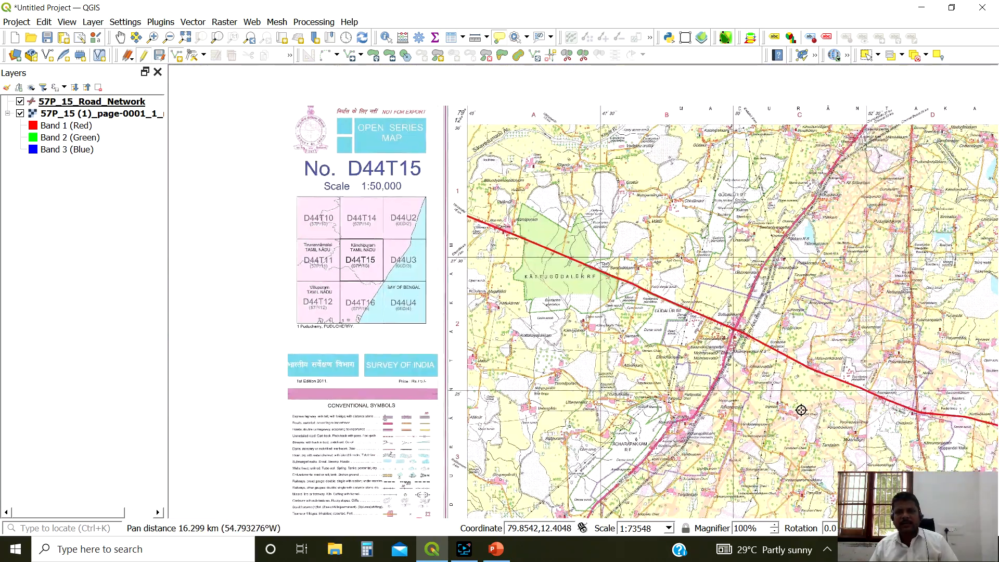
{"action": "scroll", "coordinate": [601, 281], "scroll_direction": "up", "scroll_amount": 1}
{"action": "scroll", "coordinate": [579, 268], "scroll_direction": "up", "scroll_amount": 1}
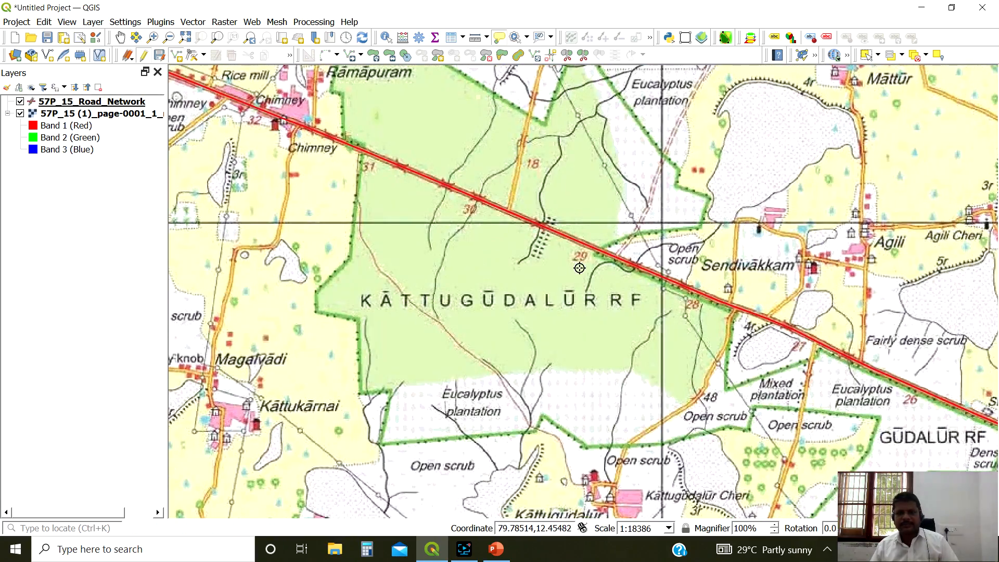
{"action": "left_click_drag", "start_coordinate": [475, 194], "coordinate": [467, 280]}
{"action": "left_click_drag", "start_coordinate": [219, 136], "coordinate": [685, 321]}
{"action": "scroll", "coordinate": [685, 321], "scroll_direction": "up", "scroll_amount": 1}
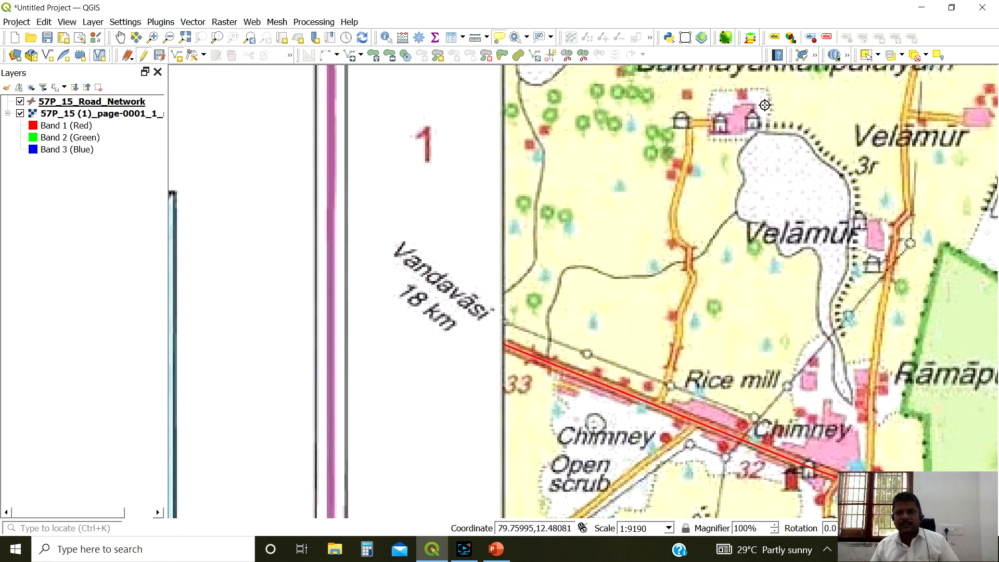
{"action": "scroll", "coordinate": [682, 392], "scroll_direction": "up", "scroll_amount": 1}
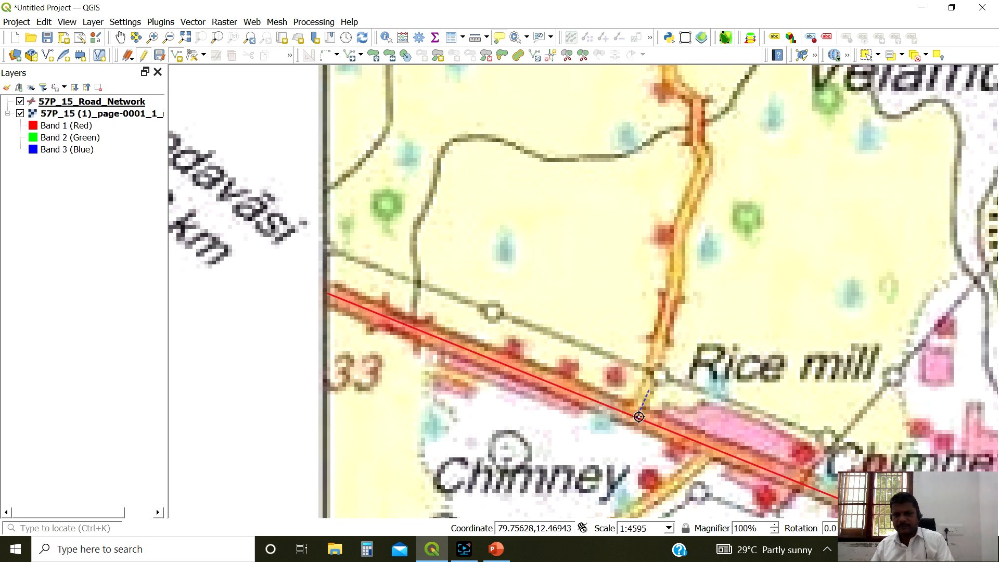
Start a new line at the highway junction near Rice mill and trace the yellow side road north through its bends
{"action": "left_click", "coordinate": [669, 319]}
{"action": "left_click", "coordinate": [672, 286]}
{"action": "left_click", "coordinate": [676, 259]}
{"action": "left_click", "coordinate": [675, 231]}
{"action": "left_click", "coordinate": [688, 212]}
{"action": "left_click", "coordinate": [699, 182]}
{"action": "left_click", "coordinate": [703, 164]}
{"action": "left_click", "coordinate": [696, 140]}
{"action": "left_click", "coordinate": [695, 101]}
{"action": "left_click", "coordinate": [690, 98]}
{"action": "left_click", "coordinate": [675, 86]}
Continue tracing the yellow side road north, turn east to the settlement below the Bālunāyakkanpa label, and finish the feature with blank attributes
{"action": "left_click_drag", "start_coordinate": [674, 85], "coordinate": [655, 302]}
{"action": "left_click", "coordinate": [647, 284]}
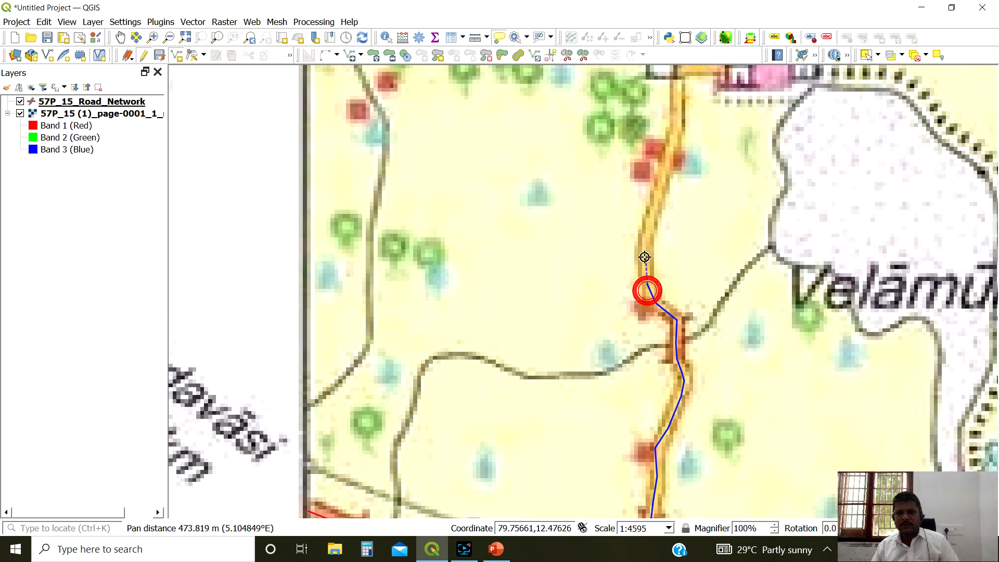
{"action": "left_click", "coordinate": [645, 230]}
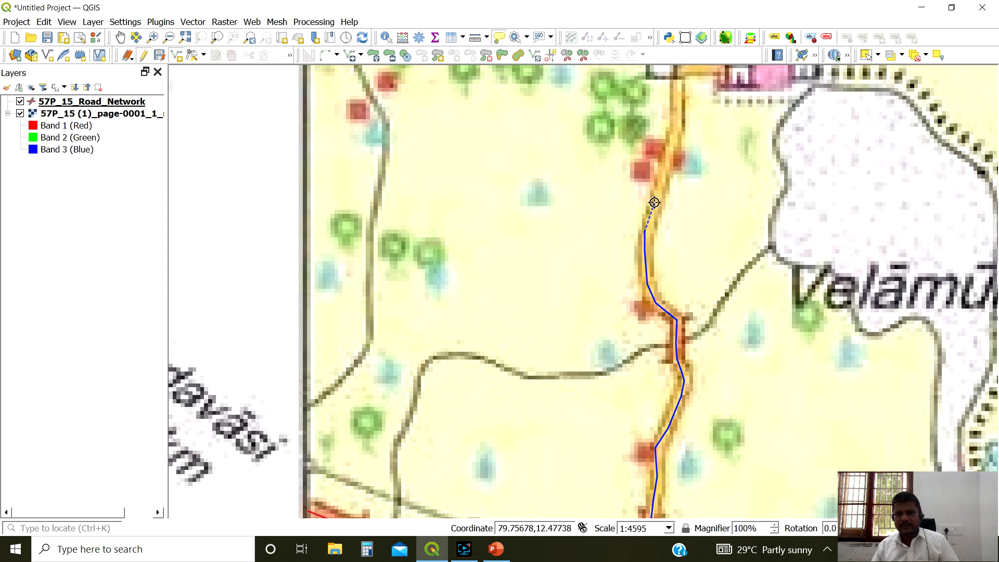
{"action": "left_click", "coordinate": [656, 206]}
{"action": "left_click", "coordinate": [670, 157]}
{"action": "left_click_drag", "start_coordinate": [676, 128], "coordinate": [667, 352]}
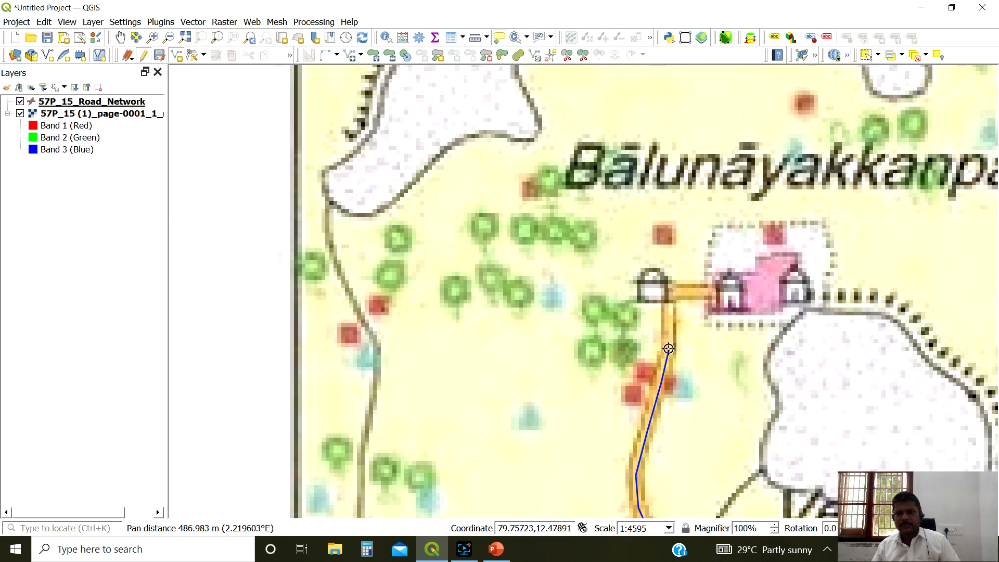
{"action": "left_click", "coordinate": [667, 293]}
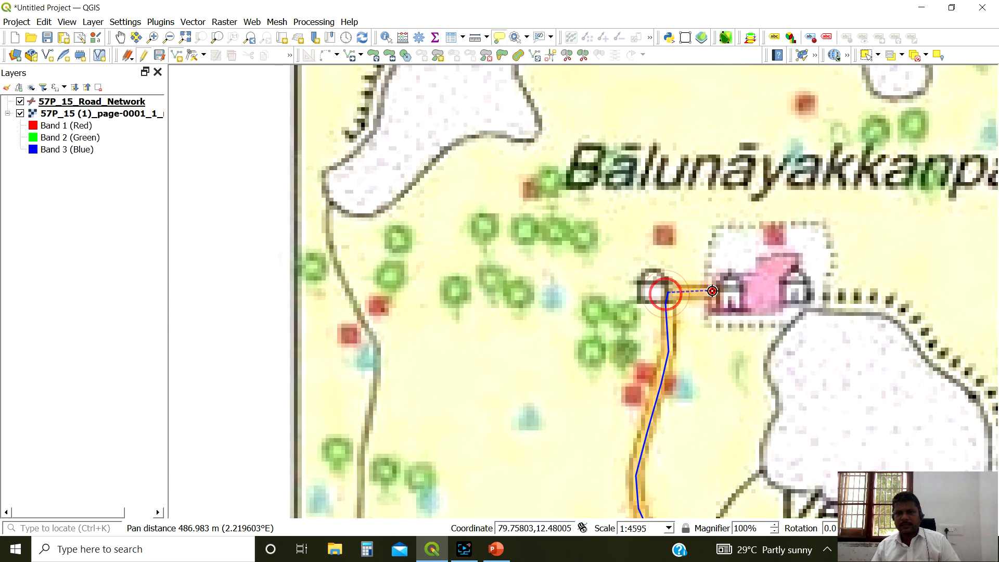
{"action": "left_click", "coordinate": [716, 290]}
{"action": "right_click", "coordinate": [726, 293]}
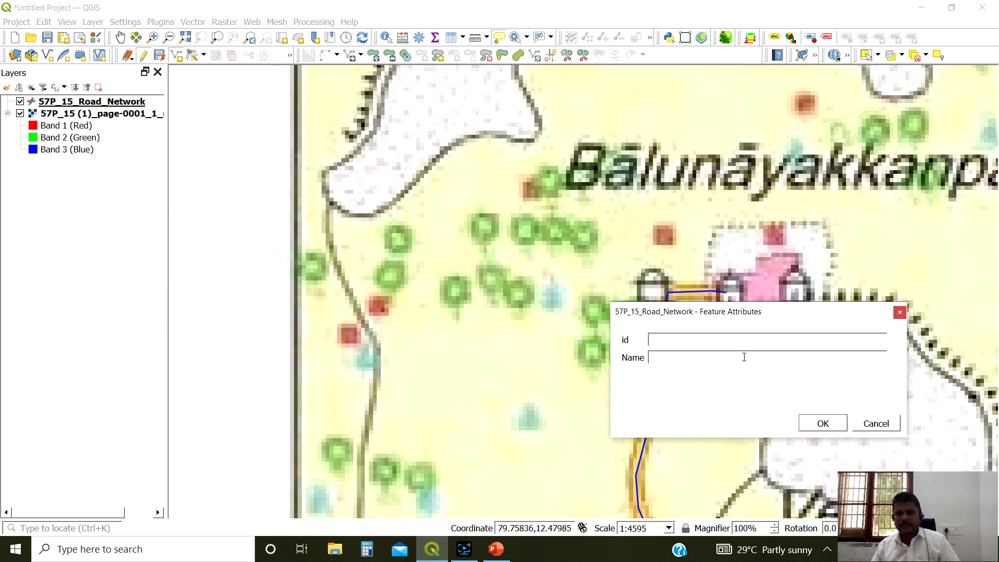
{"action": "left_click", "coordinate": [808, 424]}
Start a new line at the highway junction southeast of the Rice mill road and trace the yellow road southwest past Open scrub
{"action": "left_click_drag", "start_coordinate": [731, 444], "coordinate": [680, 84]}
{"action": "left_click_drag", "start_coordinate": [644, 392], "coordinate": [720, 134]}
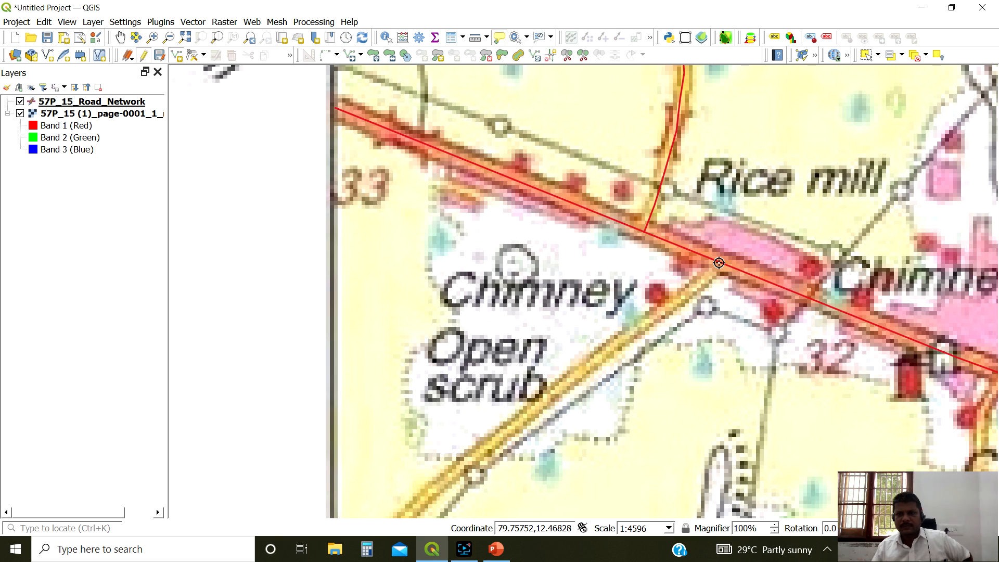
{"action": "left_click", "coordinate": [720, 264]}
{"action": "left_click", "coordinate": [695, 289]}
{"action": "left_click", "coordinate": [620, 338]}
{"action": "left_click", "coordinate": [561, 386]}
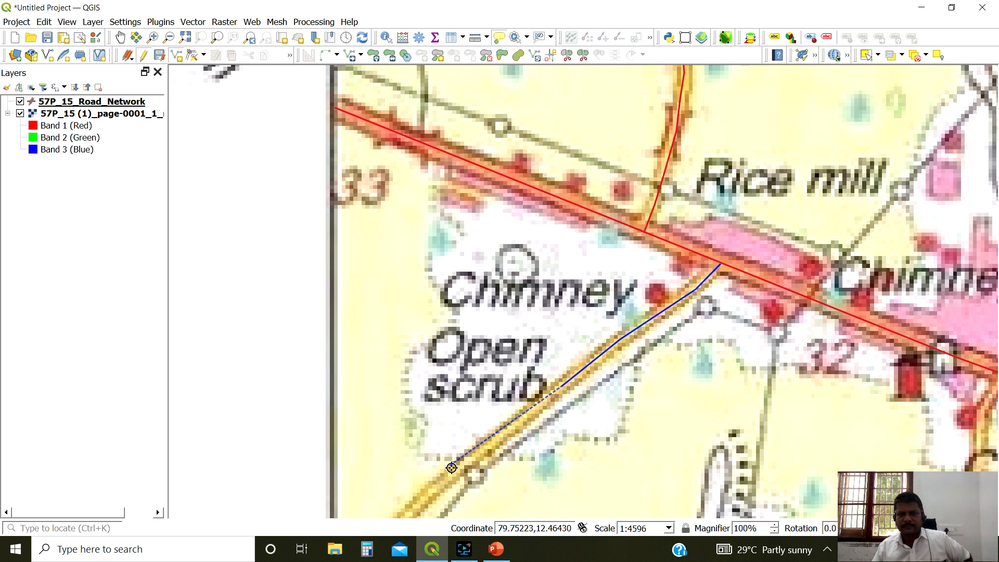
{"action": "left_click", "coordinate": [452, 477]}
Trace the southwest road on to the map's western edge near the Elappākkam label and finish the feature with blank attributes
{"action": "left_click_drag", "start_coordinate": [390, 504], "coordinate": [539, 259]}
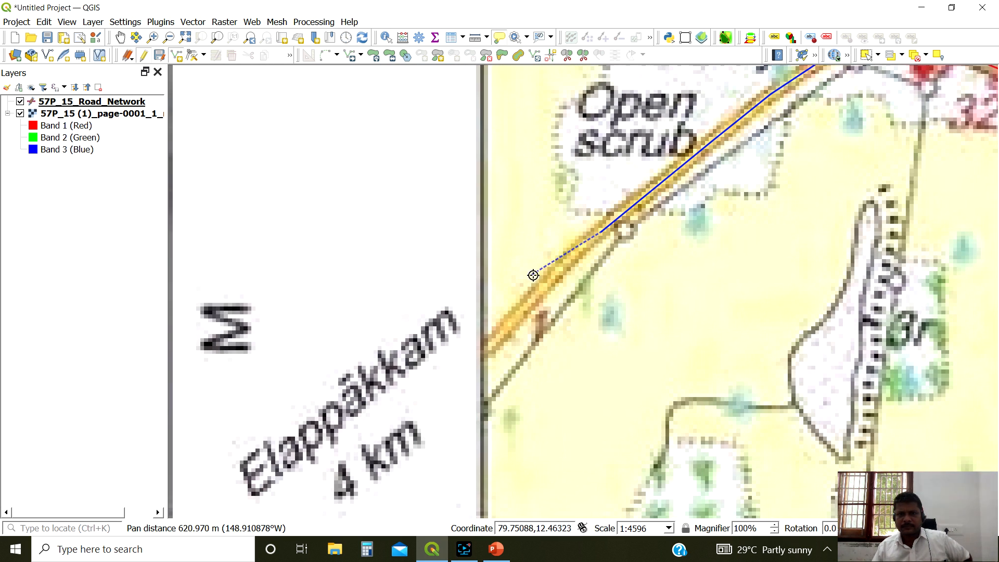
{"action": "left_click", "coordinate": [563, 263]}
{"action": "left_click", "coordinate": [507, 330]}
{"action": "left_click", "coordinate": [487, 347]}
{"action": "right_click", "coordinate": [479, 353]}
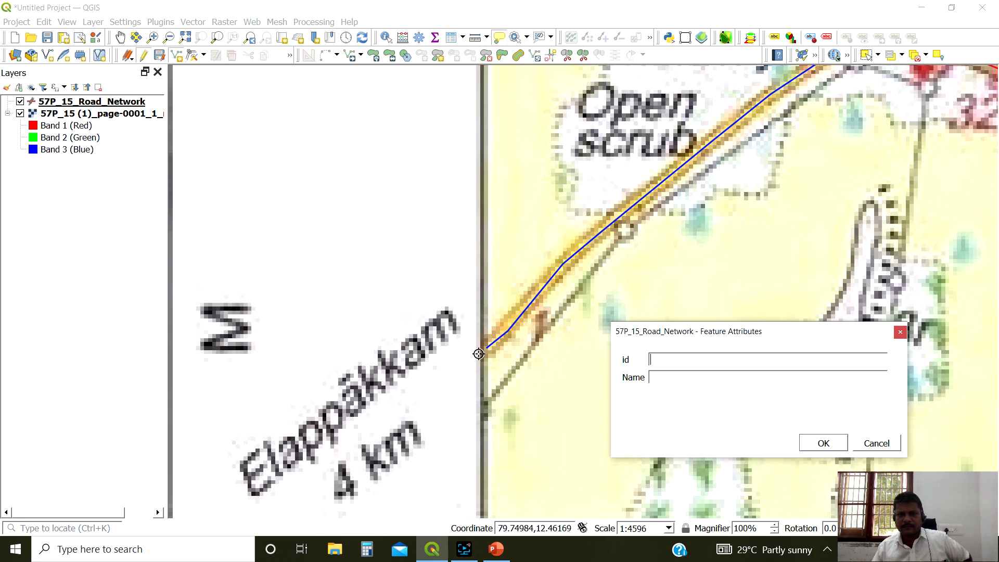
{"action": "left_click", "coordinate": [823, 442]}
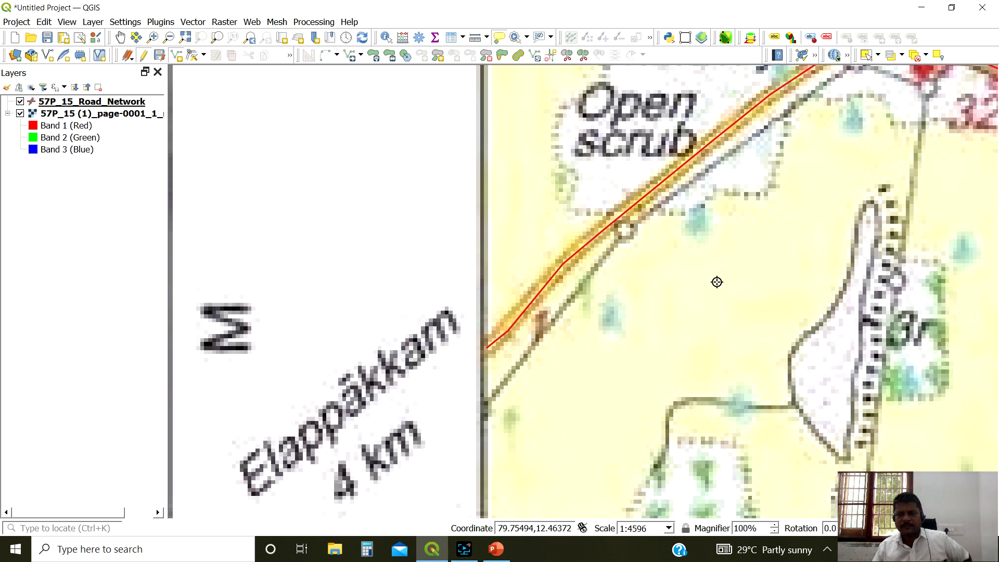
Hide the scanned toposheet and examine closely whether both side-road lines meet the highway line at their junctions
{"action": "left_click_drag", "start_coordinate": [716, 281], "coordinate": [580, 441]}
{"action": "scroll", "coordinate": [725, 216], "scroll_direction": "up", "scroll_amount": 3}
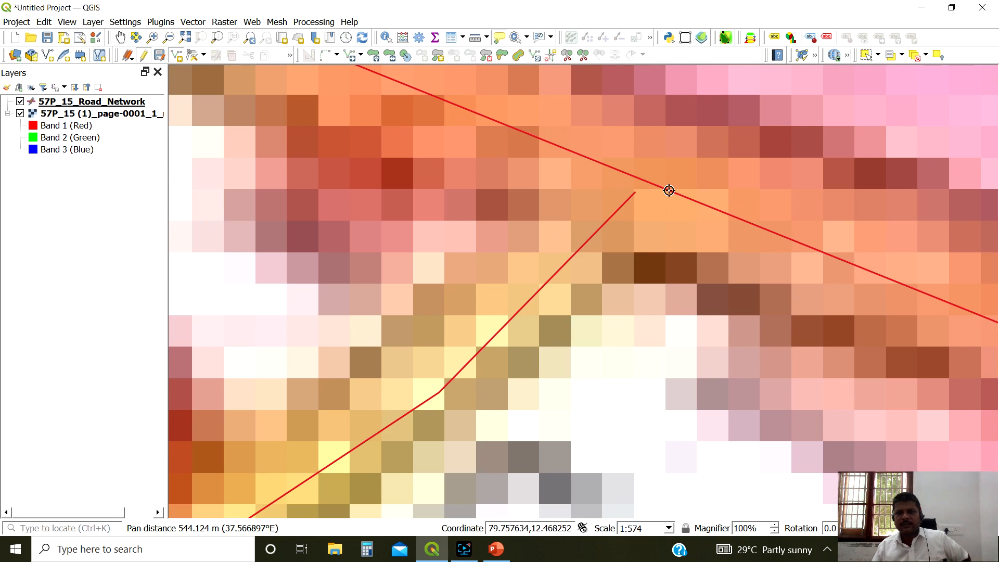
{"action": "left_click", "coordinate": [20, 114]}
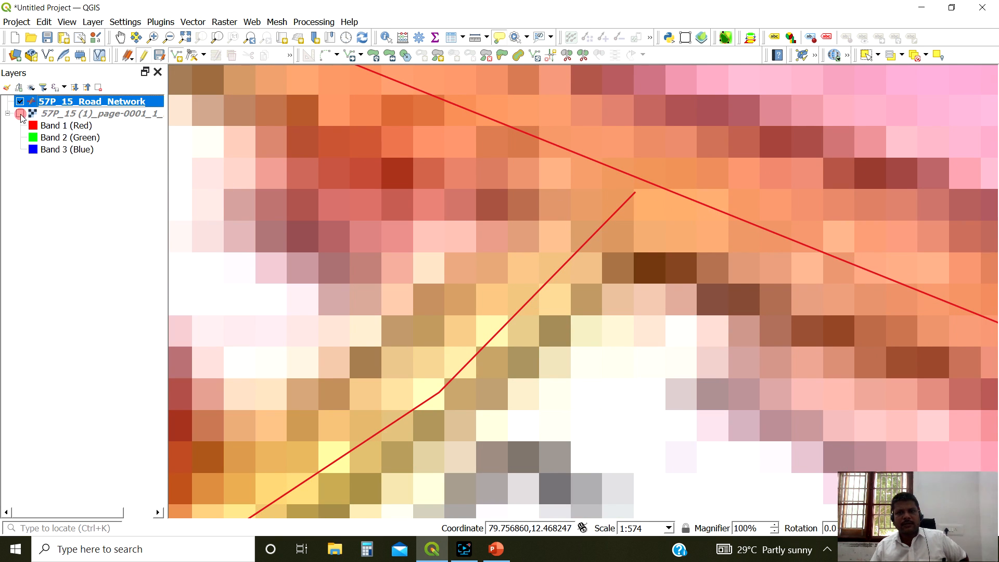
{"action": "scroll", "coordinate": [581, 273], "scroll_direction": "down", "scroll_amount": 2}
{"action": "scroll", "coordinate": [441, 170], "scroll_direction": "up", "scroll_amount": 3}
{"action": "scroll", "coordinate": [433, 321], "scroll_direction": "up", "scroll_amount": 1}
{"action": "scroll", "coordinate": [456, 337], "scroll_direction": "up", "scroll_amount": 1}
{"action": "left_click_drag", "start_coordinate": [457, 337], "coordinate": [486, 197]}
{"action": "scroll", "coordinate": [482, 271], "scroll_direction": "down", "scroll_amount": 2}
{"action": "scroll", "coordinate": [545, 336], "scroll_direction": "down", "scroll_amount": 1}
{"action": "scroll", "coordinate": [647, 379], "scroll_direction": "down", "scroll_amount": 1}
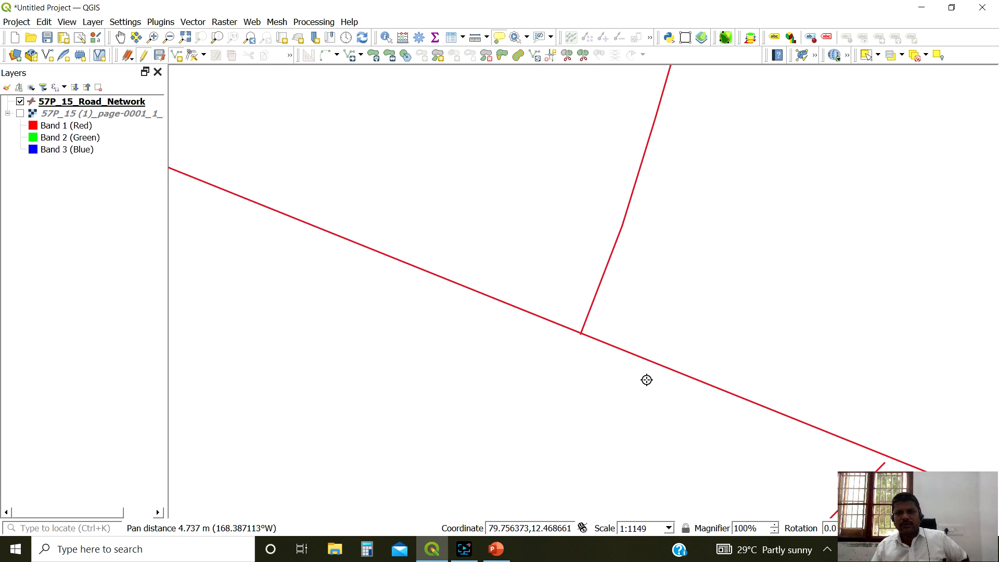
{"action": "left_click_drag", "start_coordinate": [760, 421], "coordinate": [533, 128]}
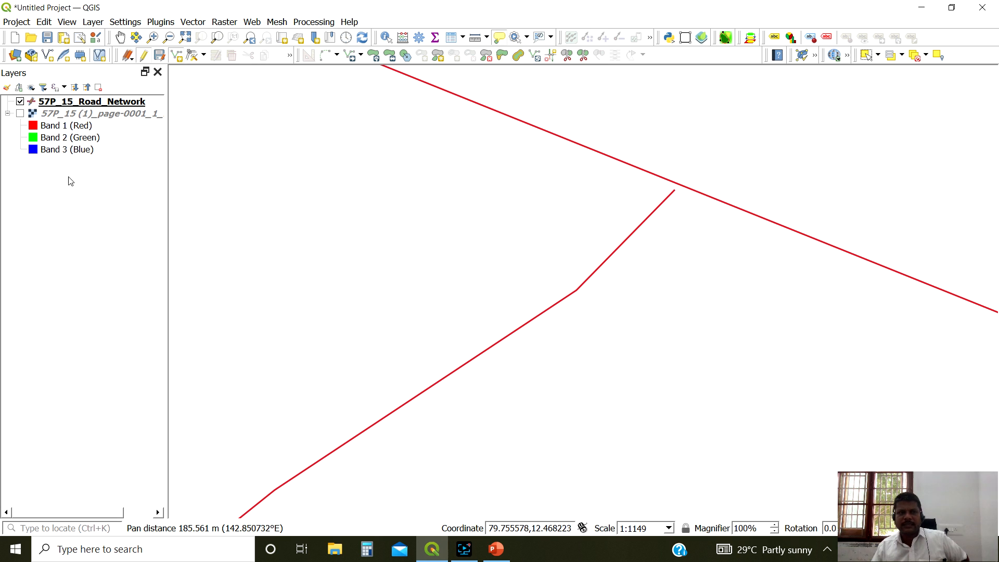
Compare the traced roads with the toposheet by showing and hiding the scan, leaving it hidden with all three lines in view
{"action": "left_click", "coordinate": [20, 113]}
{"action": "scroll", "coordinate": [734, 221], "scroll_direction": "down", "scroll_amount": 2}
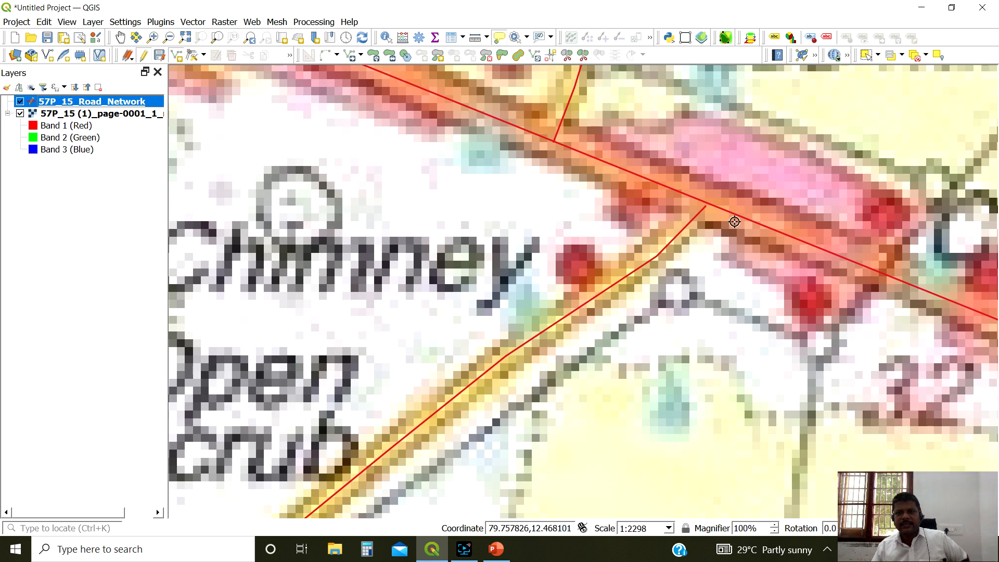
{"action": "left_click_drag", "start_coordinate": [749, 244], "coordinate": [580, 264]}
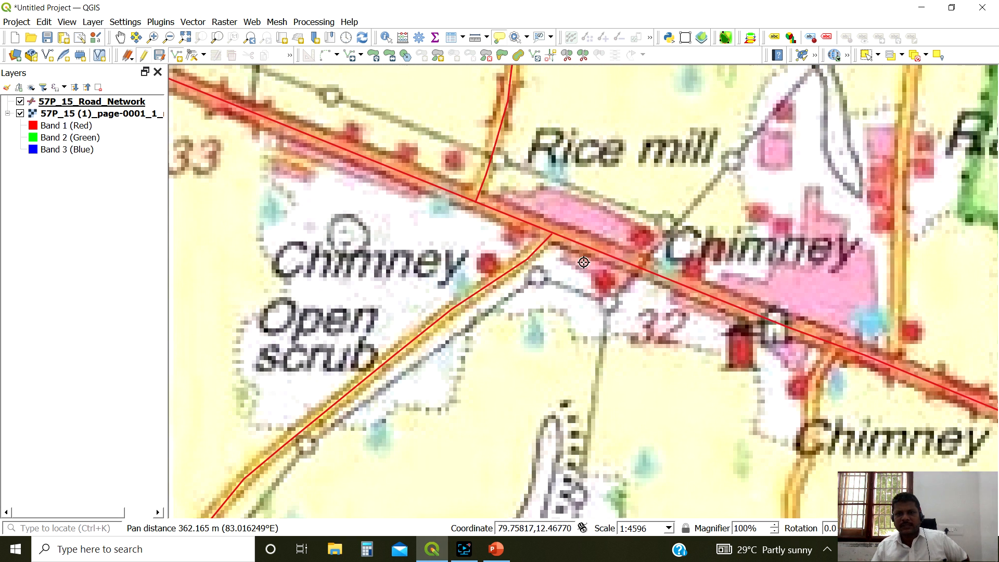
{"action": "left_click", "coordinate": [19, 114]}
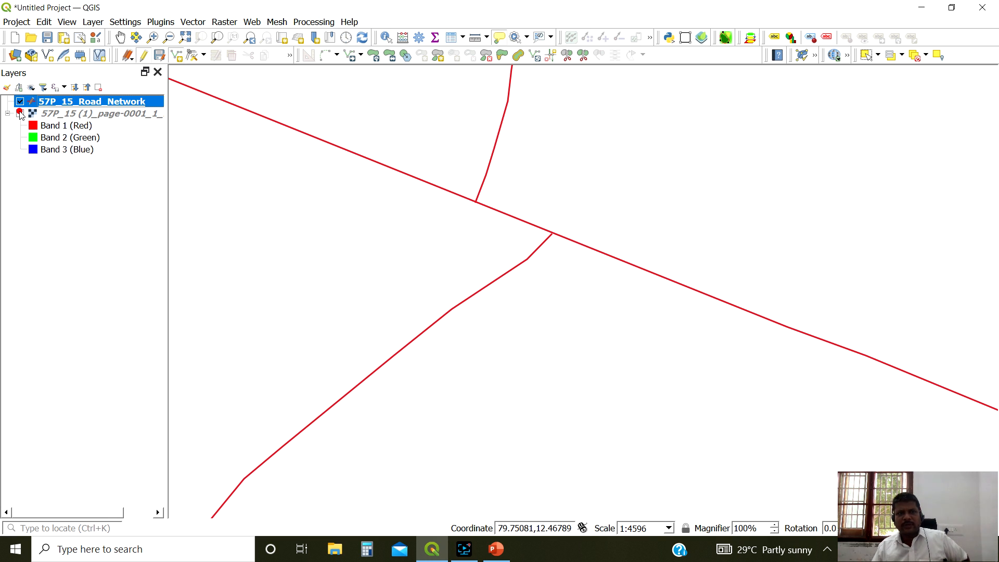
{"action": "left_click", "coordinate": [20, 113]}
{"action": "left_click", "coordinate": [20, 113]}
{"action": "scroll", "coordinate": [575, 229], "scroll_direction": "up", "scroll_amount": 1}
{"action": "scroll", "coordinate": [552, 228], "scroll_direction": "down", "scroll_amount": 3}
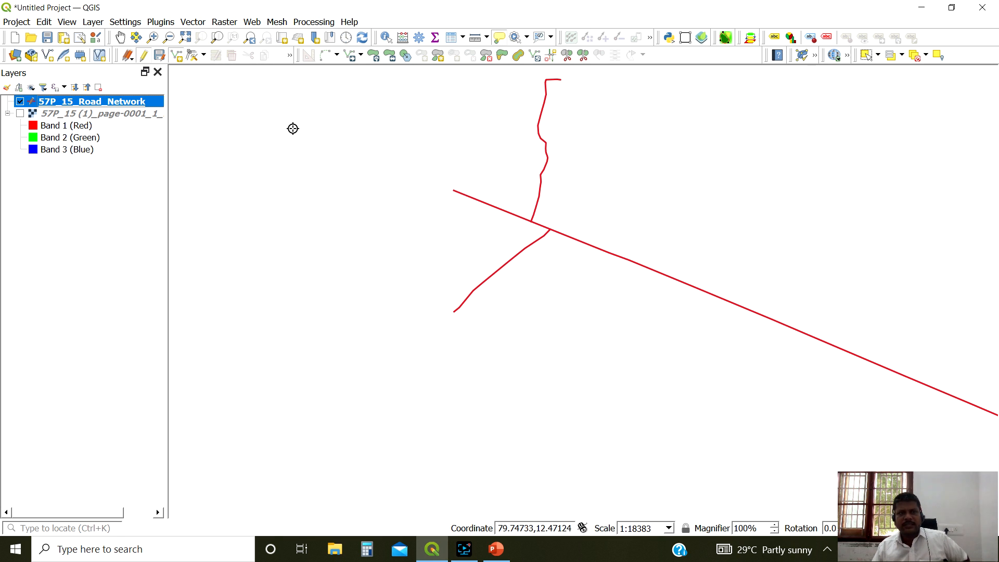
End editing of the 57P_15_Road_Network layer and open the Shortest path (point to point) network analysis tool
{"action": "left_click", "coordinate": [144, 55]}
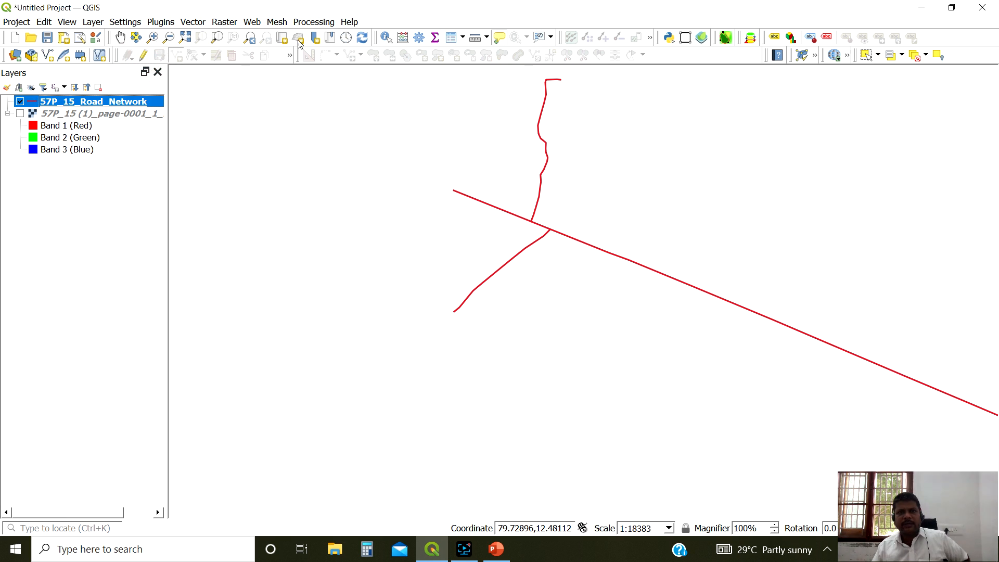
{"action": "left_click", "coordinate": [310, 23]}
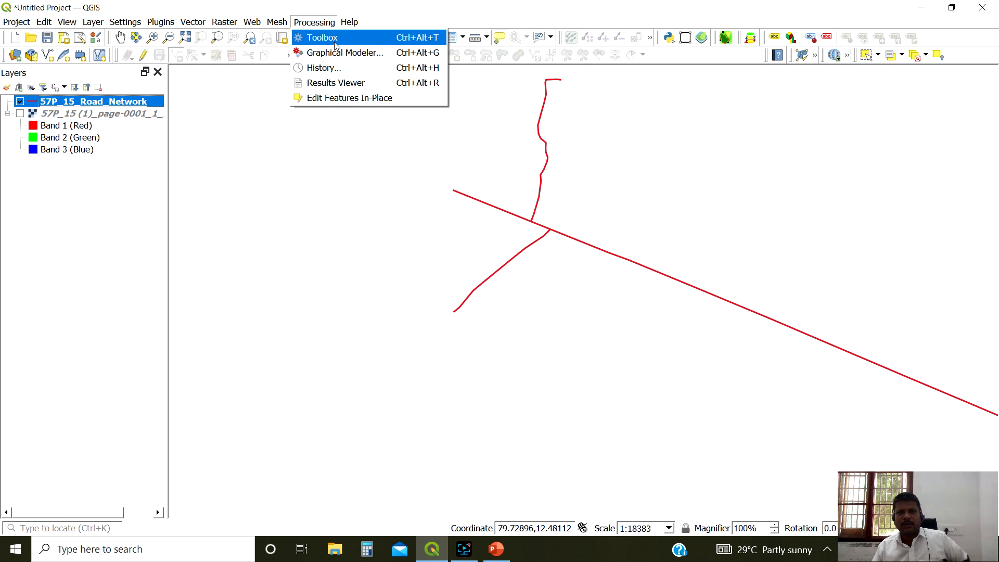
{"action": "left_click", "coordinate": [322, 38]}
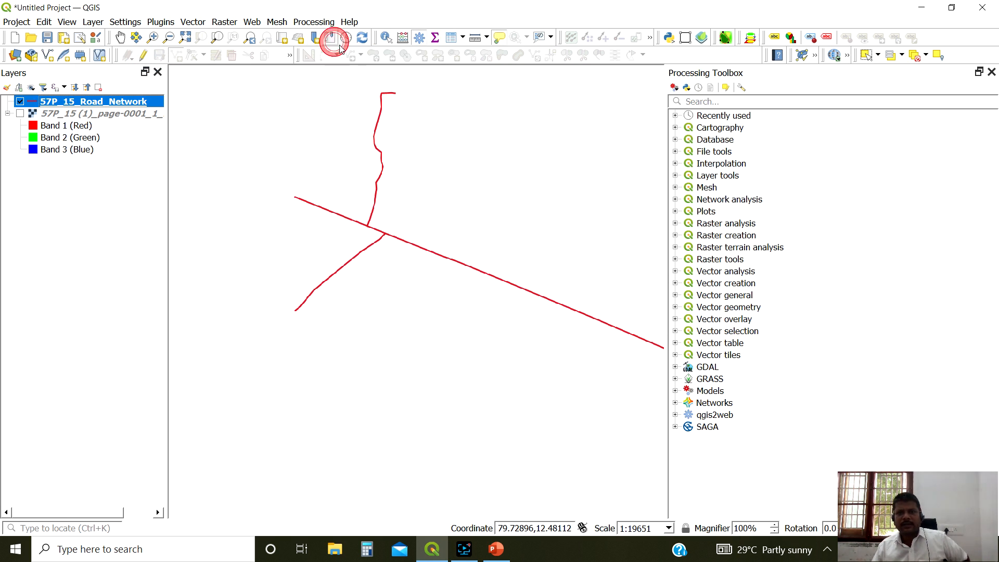
{"action": "left_click", "coordinate": [677, 199]}
{"action": "double_click", "coordinate": [775, 262]}
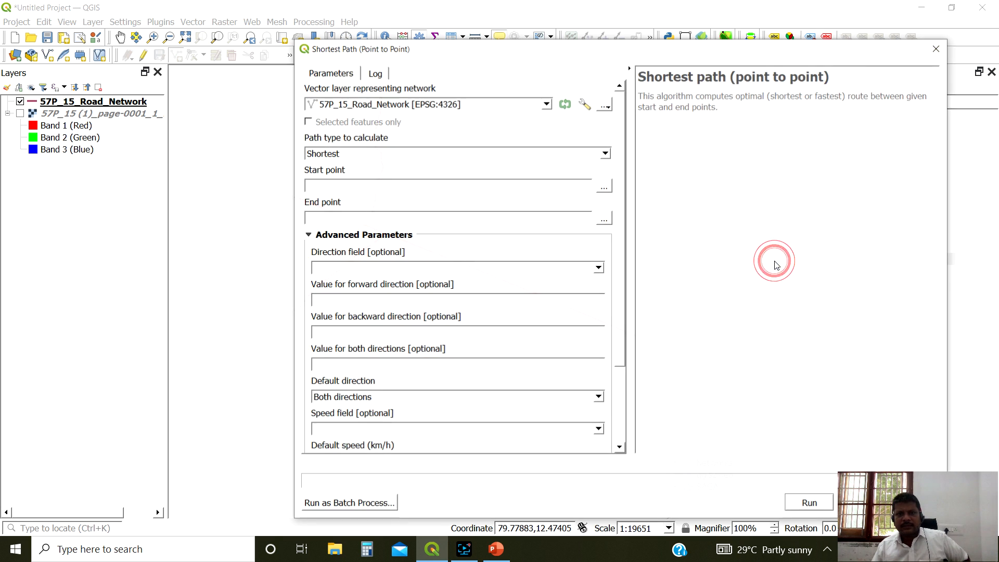
Try to compute the shortest path from 79.751250,12.470865 on the western highway to 79.752036,12.463839 on the southwest side road
{"action": "left_click_drag", "start_coordinate": [630, 59], "coordinate": [841, 83]}
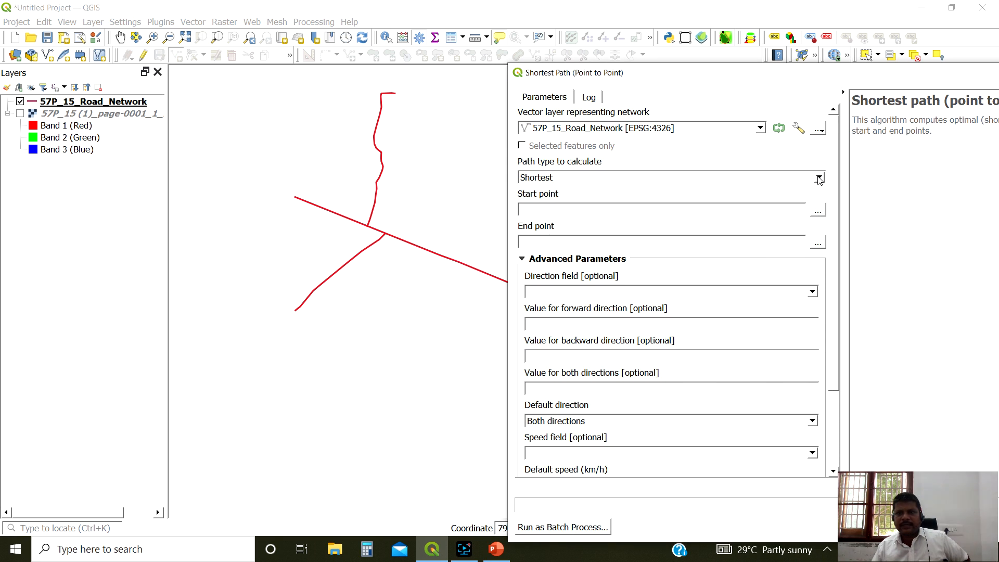
{"action": "left_click", "coordinate": [820, 211]}
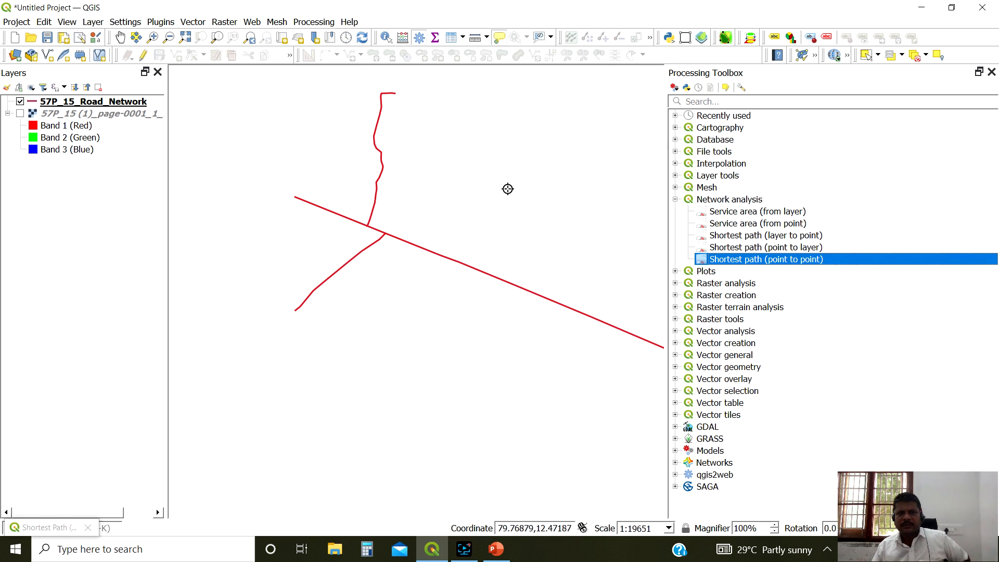
{"action": "left_click", "coordinate": [310, 202]}
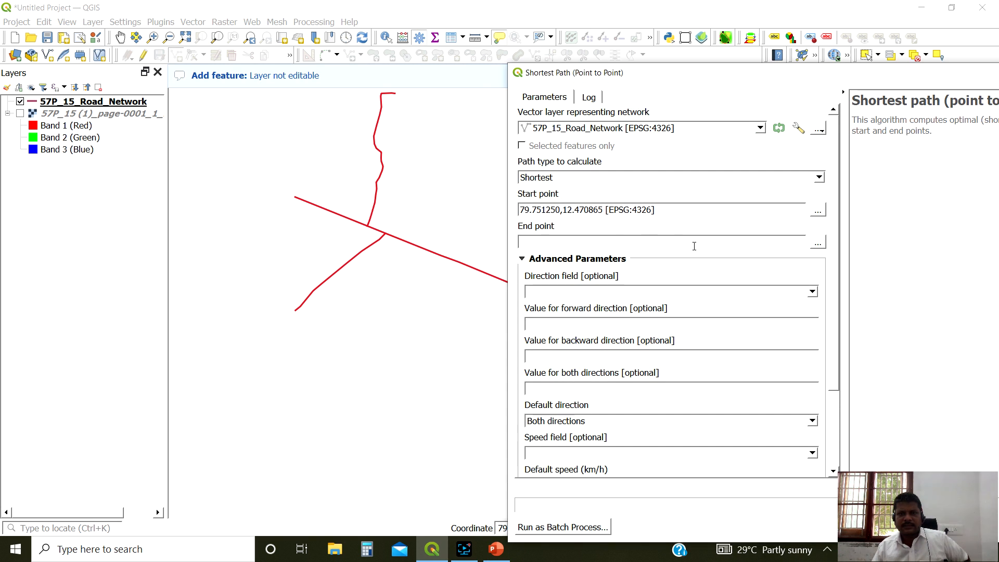
{"action": "left_click", "coordinate": [817, 244]}
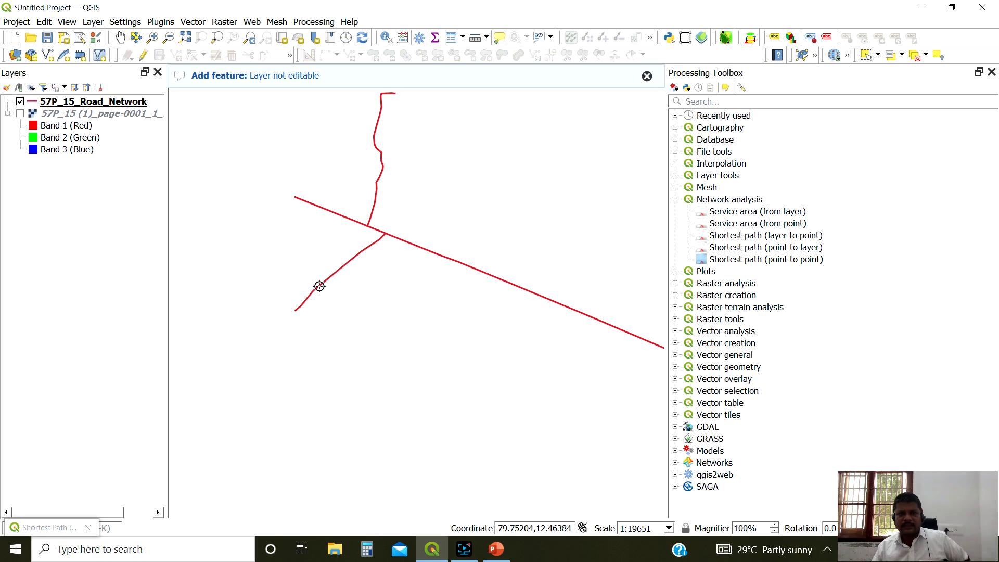
{"action": "left_click", "coordinate": [319, 286]}
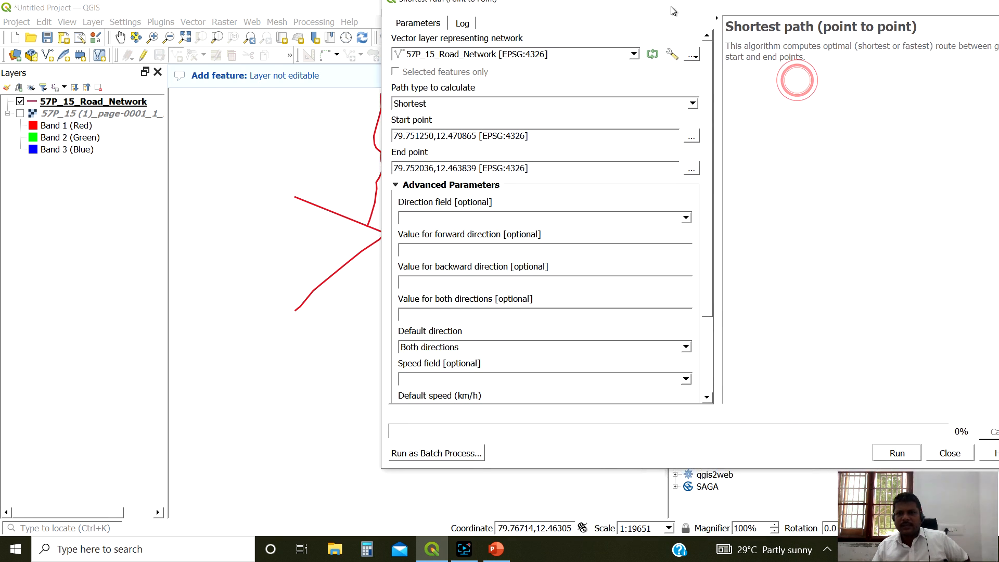
{"action": "left_click", "coordinate": [906, 470]}
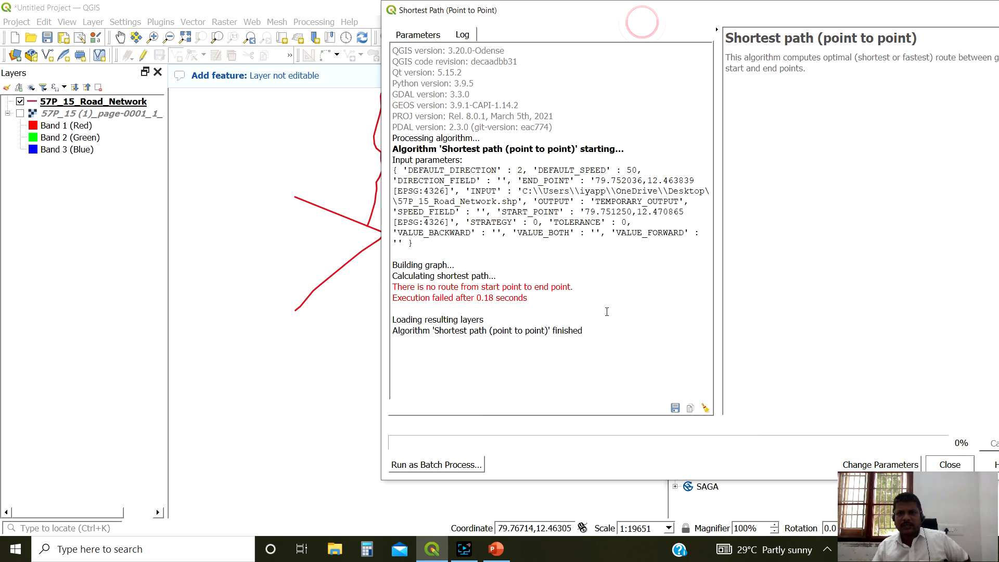
Compute the shortest path along the highway from start point 79.750901,12.470996 to end point 79.768357,12.463970
{"action": "left_click_drag", "start_coordinate": [673, 16], "coordinate": [809, 3]}
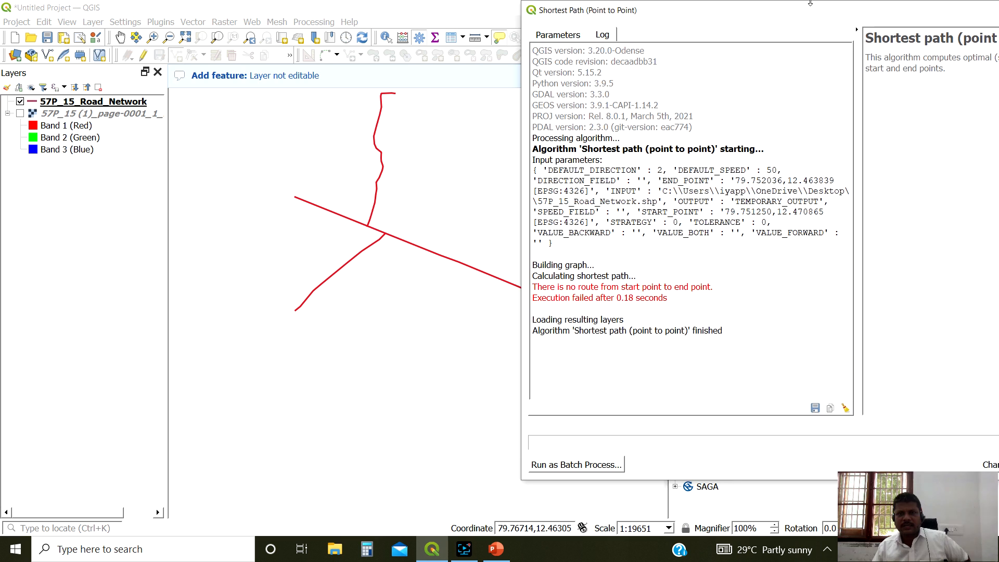
{"action": "left_click", "coordinate": [557, 35]}
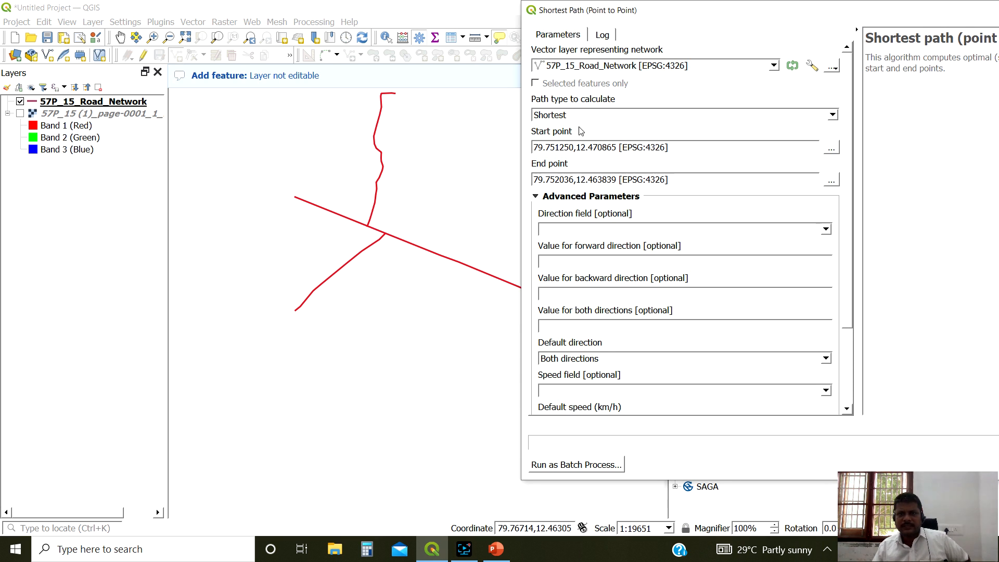
{"action": "left_click", "coordinate": [831, 151]}
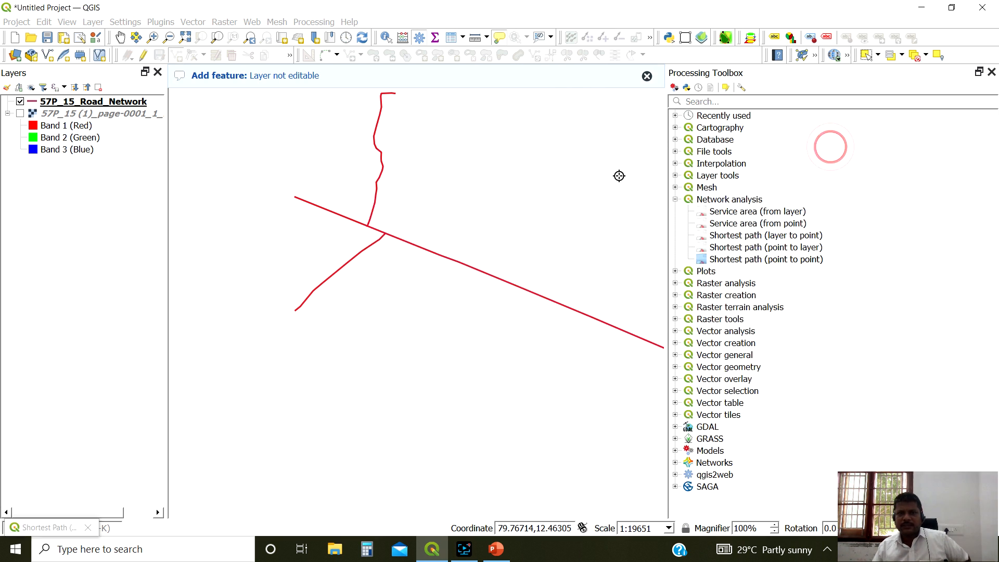
{"action": "left_click", "coordinate": [303, 203]}
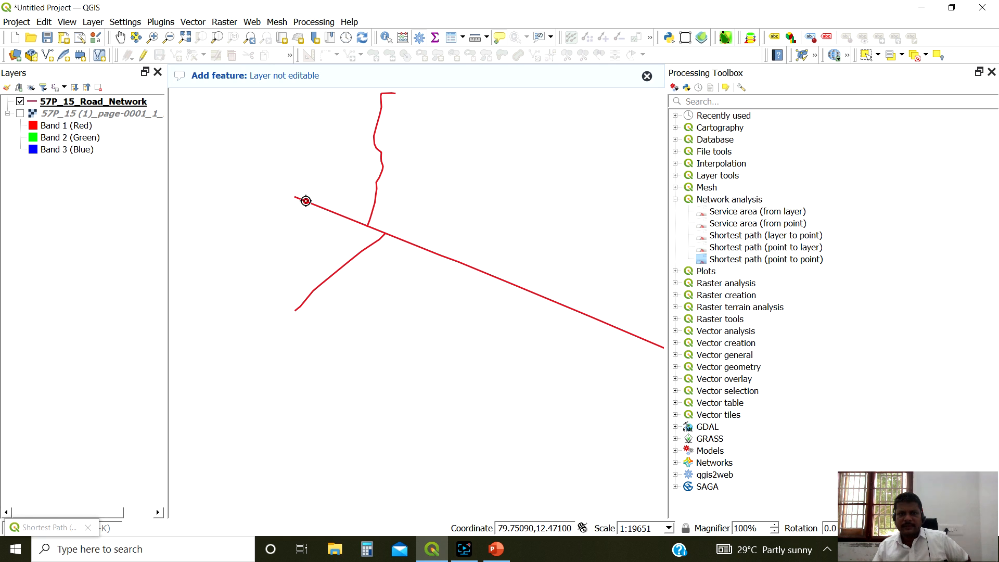
{"action": "left_click", "coordinate": [826, 181]}
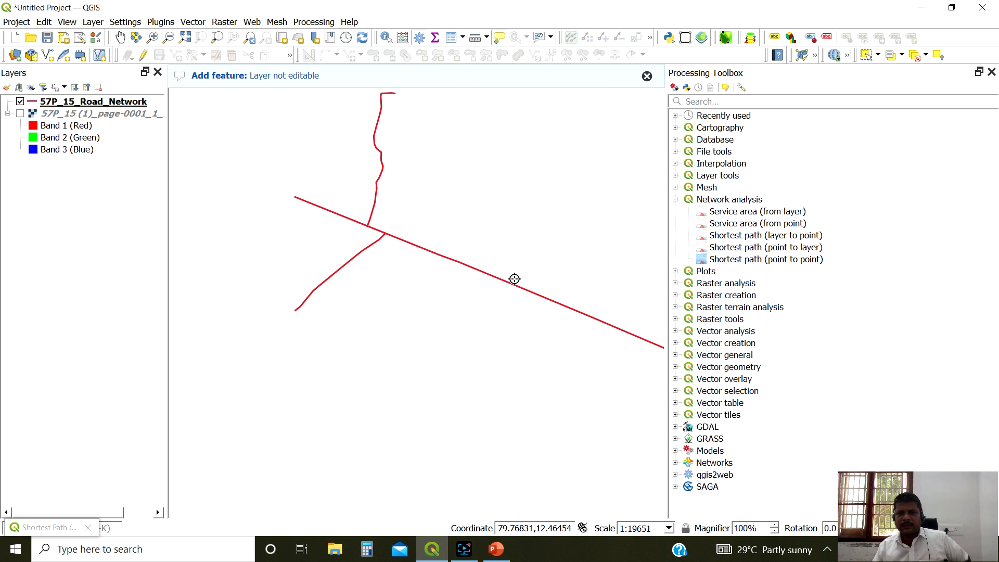
{"action": "left_click", "coordinate": [514, 284]}
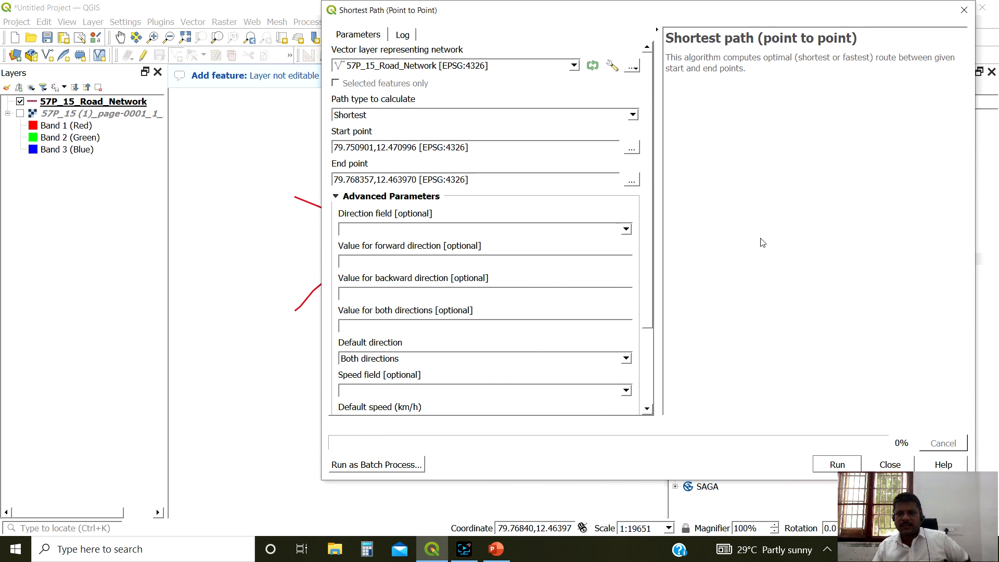
{"action": "left_click", "coordinate": [839, 466]}
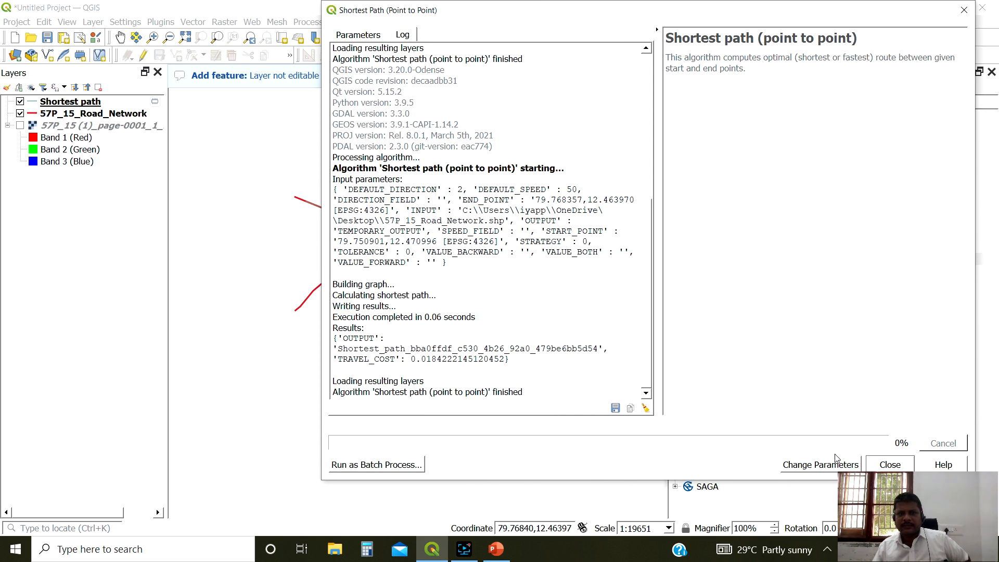
Close the Shortest path tool and examine the computed route by hiding and reshowing the 57P_15_Road_Network layer
{"action": "left_click", "coordinate": [964, 10]}
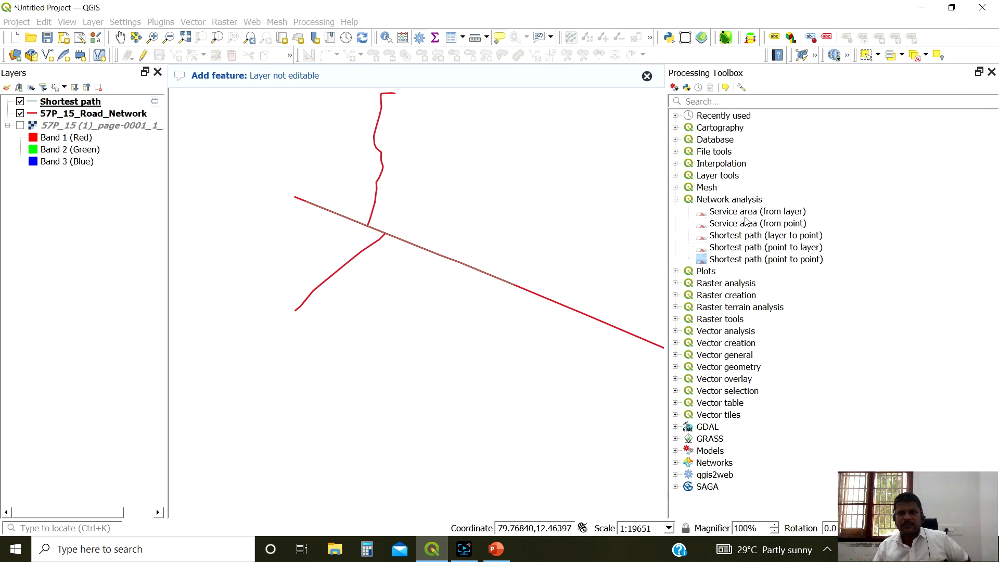
{"action": "left_click", "coordinate": [20, 114]}
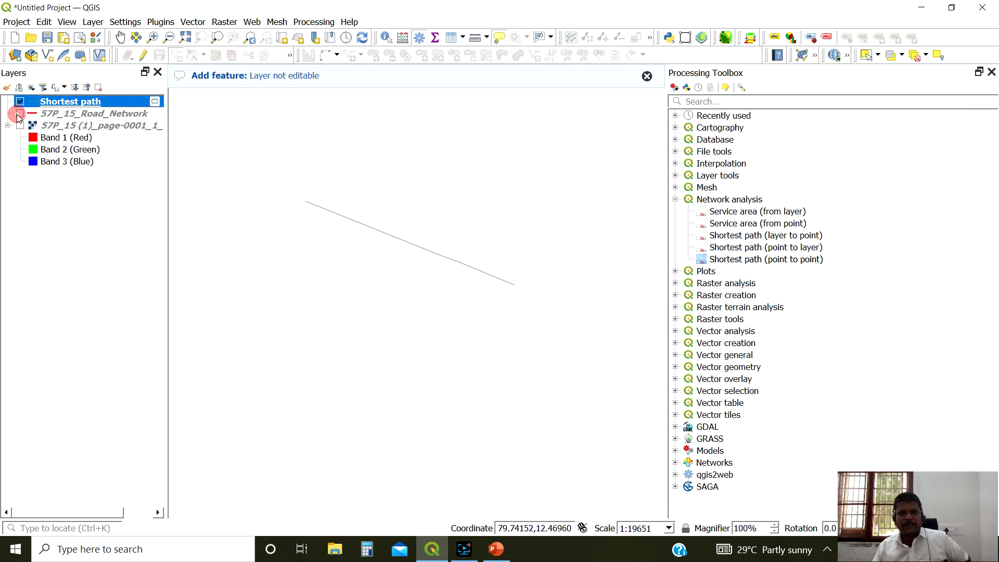
{"action": "left_click", "coordinate": [19, 114]}
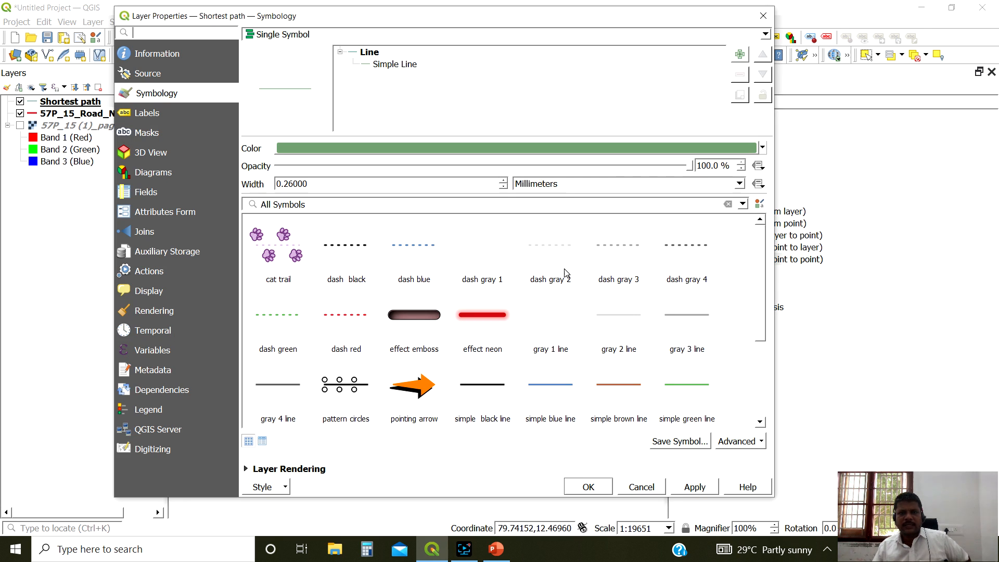
Style the Shortest path layer with the effect neon line symbol
{"action": "left_click", "coordinate": [498, 309]}
{"action": "left_click", "coordinate": [588, 486]}
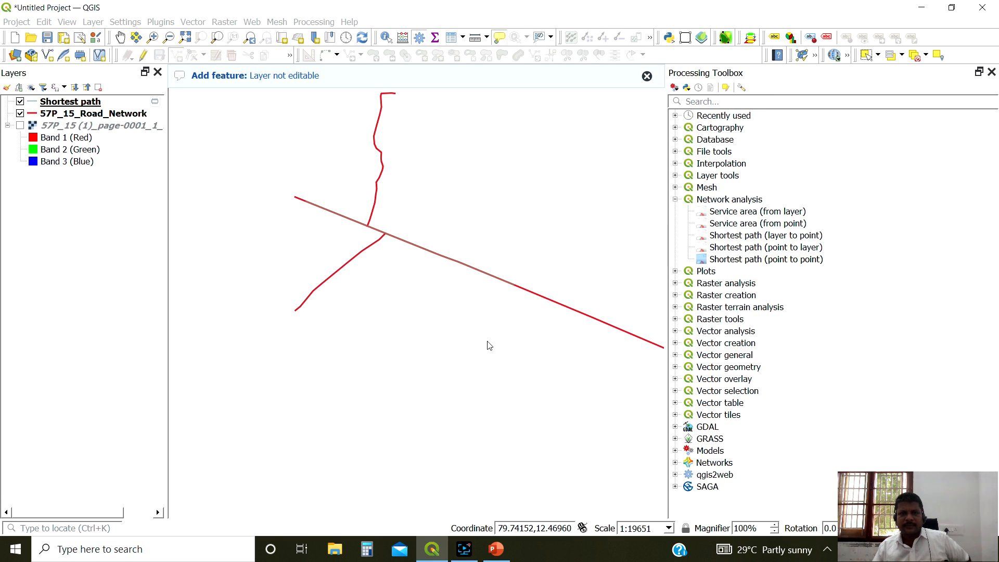
{"action": "double_click", "coordinate": [67, 103]}
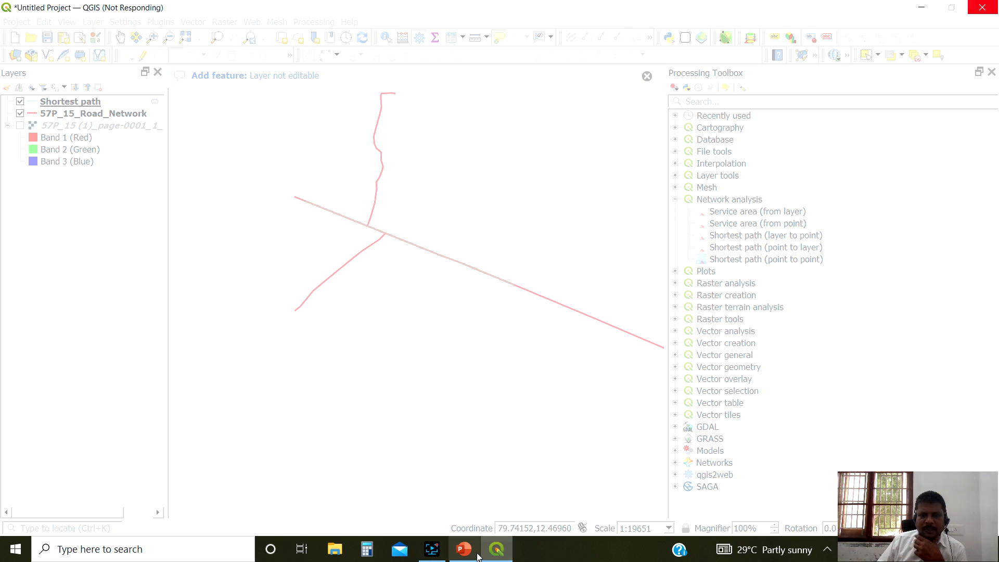
{"action": "mouse_move", "coordinate": [471, 552]}
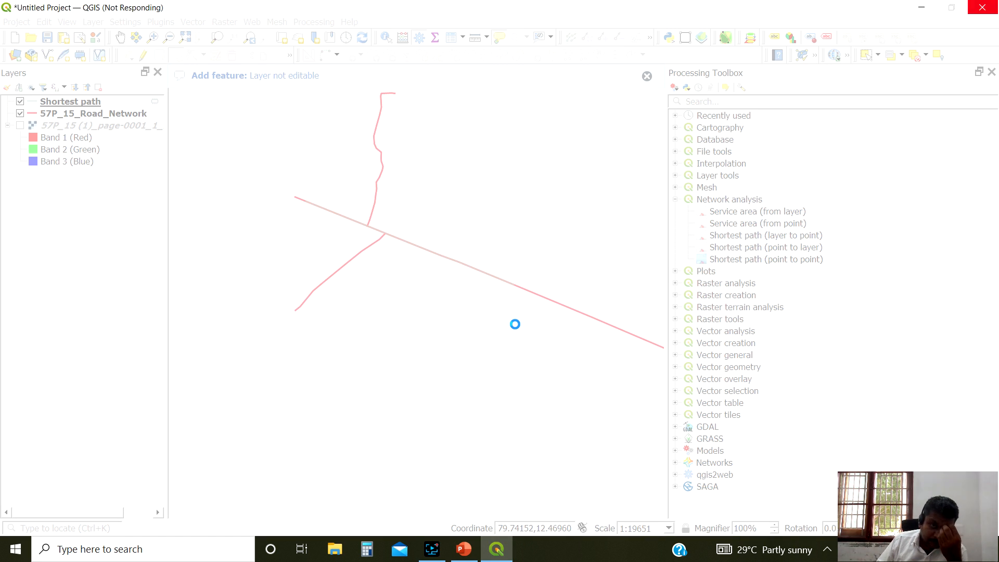
{"action": "left_click", "coordinate": [468, 553]}
{"action": "left_click", "coordinate": [495, 549]}
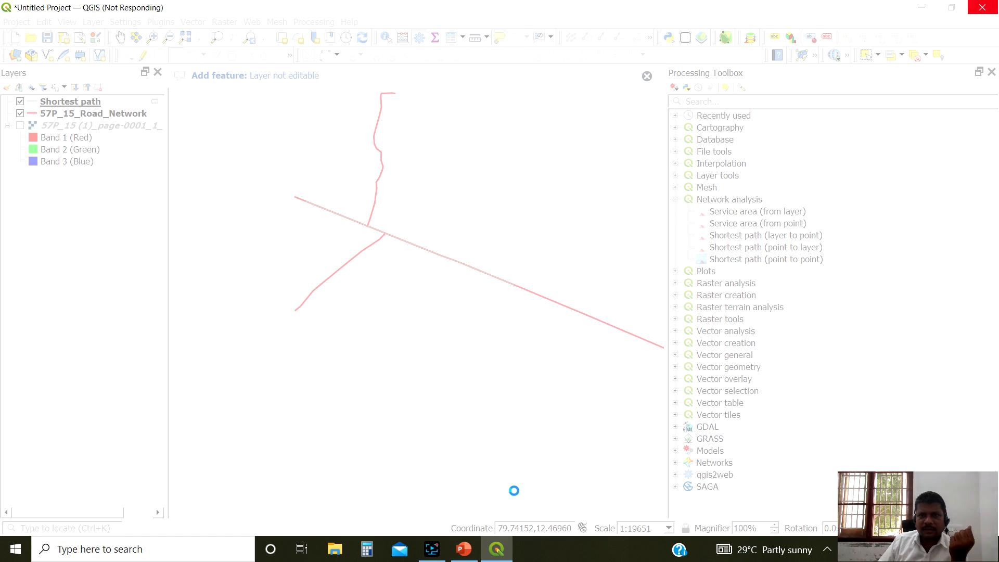
{"action": "left_click", "coordinate": [432, 549]}
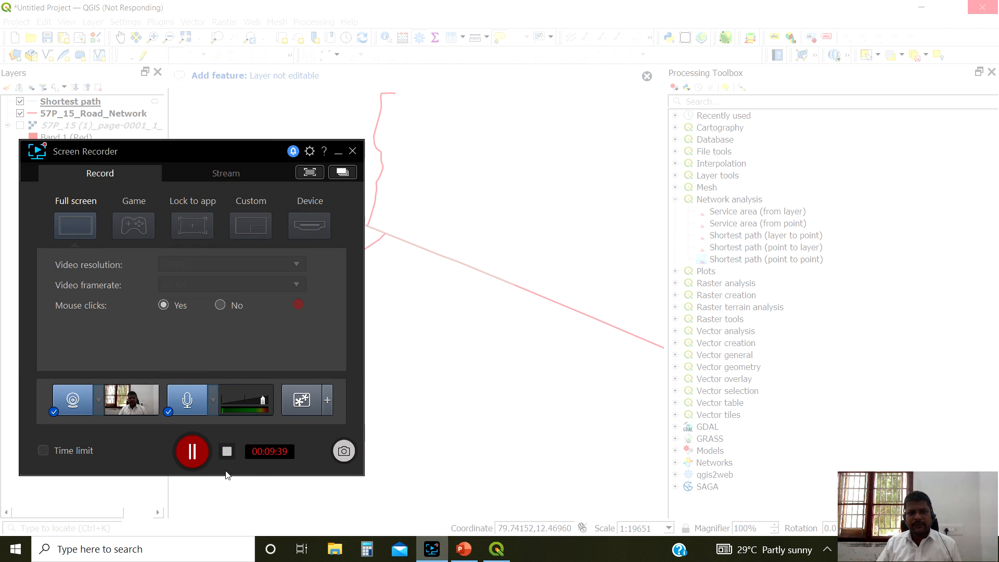
{"action": "left_click", "coordinate": [192, 451]}
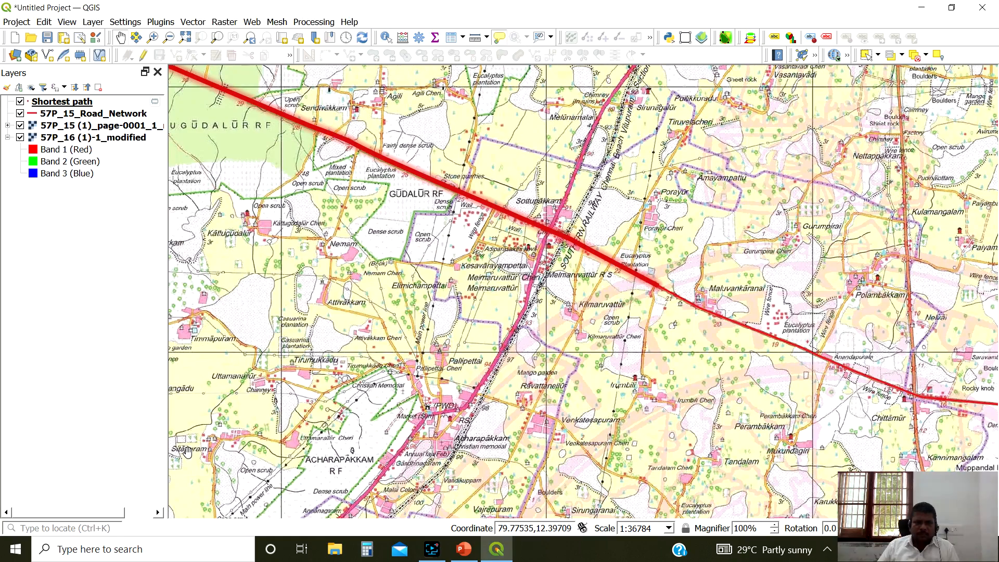
Enable snapping in the project snapping options and switch it from all layers to Advanced Configuration
{"action": "left_click_drag", "start_coordinate": [308, 137], "coordinate": [413, 211]}
{"action": "scroll", "coordinate": [467, 291], "scroll_direction": "up", "scroll_amount": 1}
{"action": "scroll", "coordinate": [413, 211], "scroll_direction": "down", "scroll_amount": 1}
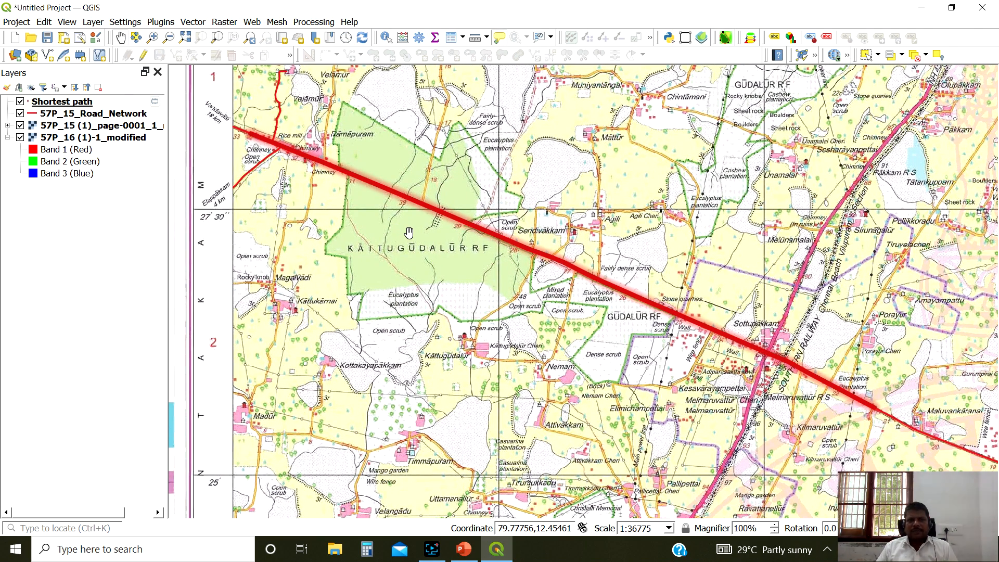
{"action": "left_click", "coordinate": [23, 25]}
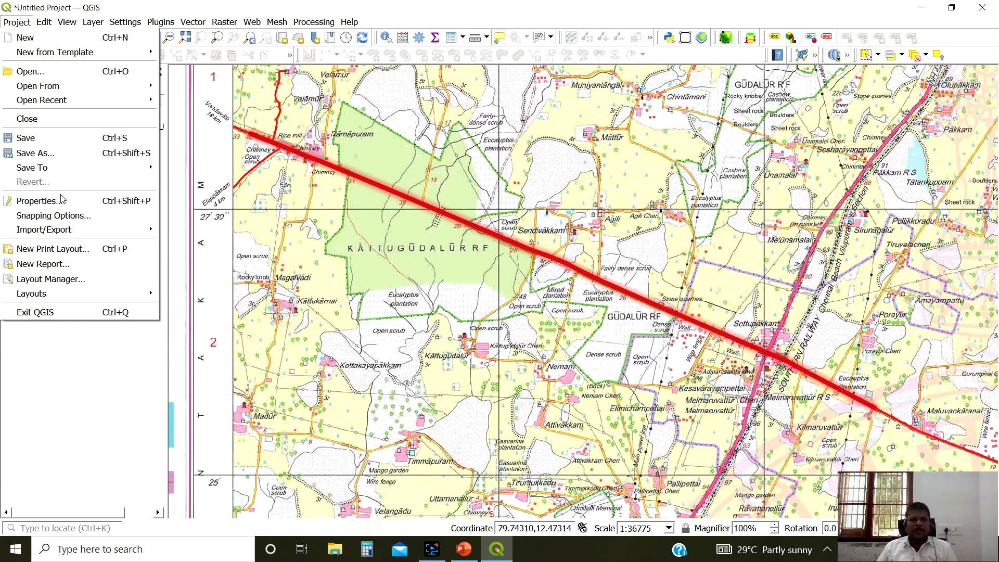
{"action": "left_click", "coordinate": [68, 215]}
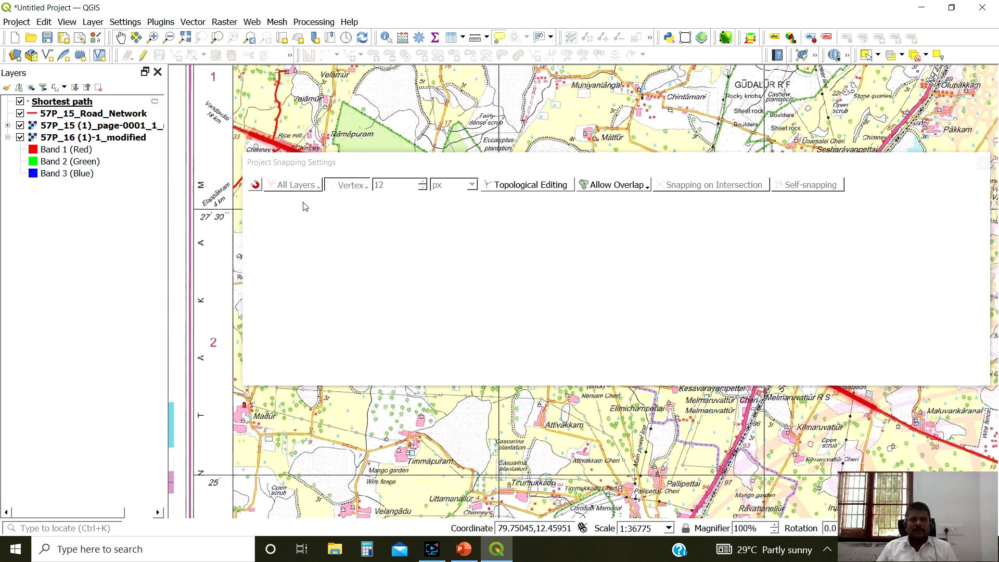
{"action": "left_click", "coordinate": [255, 185]}
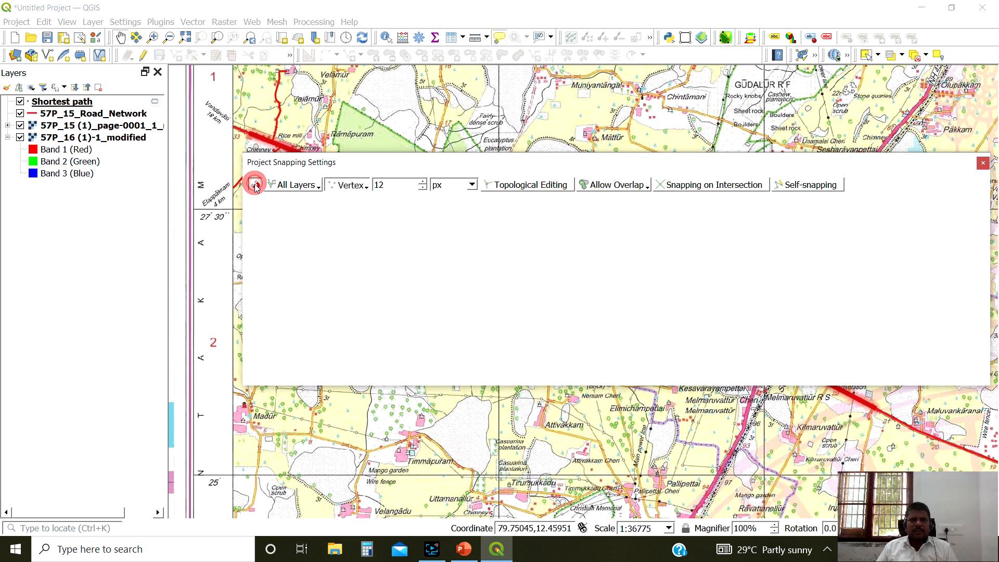
{"action": "left_click", "coordinate": [293, 185]}
{"action": "left_click", "coordinate": [306, 232]}
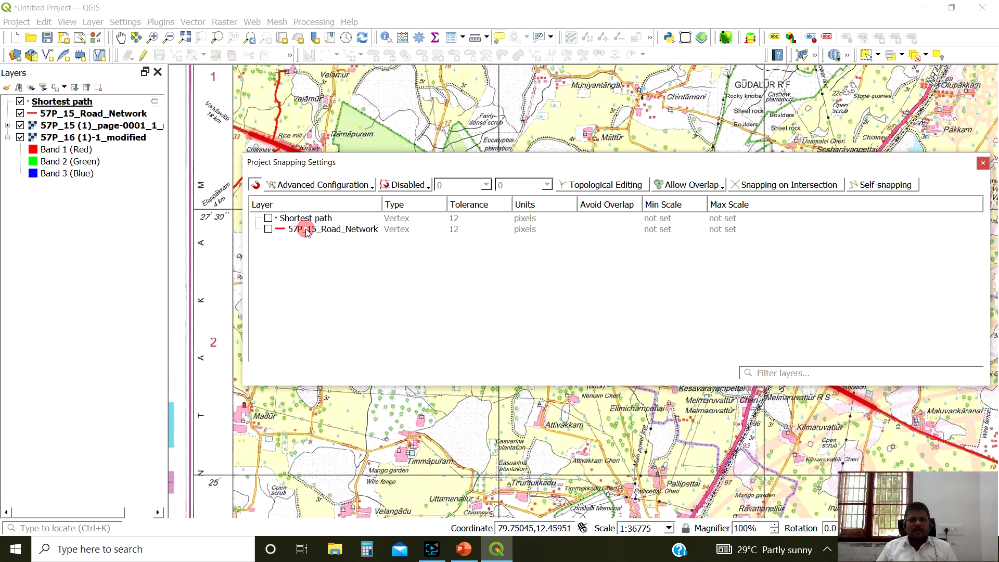
Turn on snapping for the Shortest path layer and add Segment to its Vertex snapping type
{"action": "left_click", "coordinate": [268, 218]}
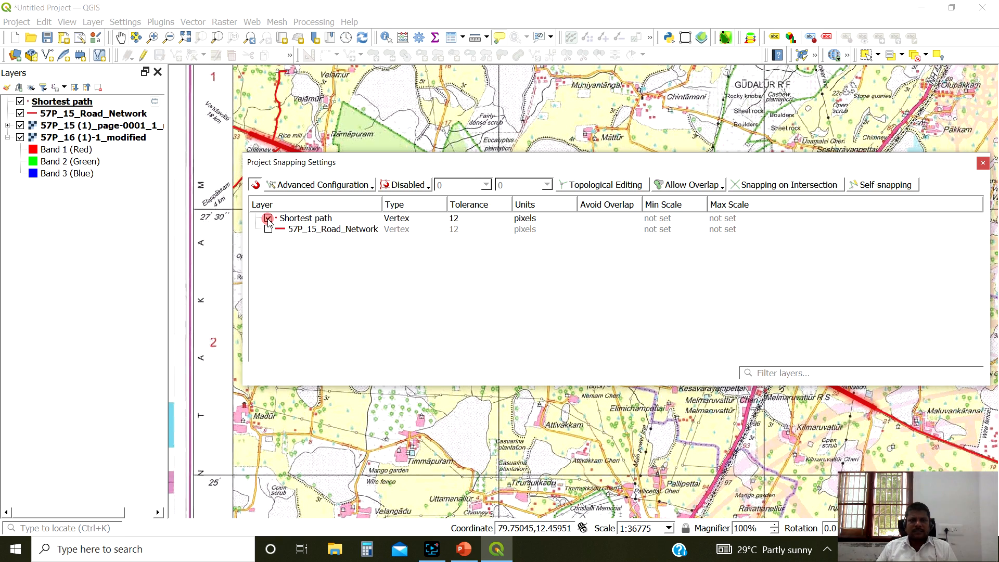
{"action": "left_click", "coordinate": [404, 219]}
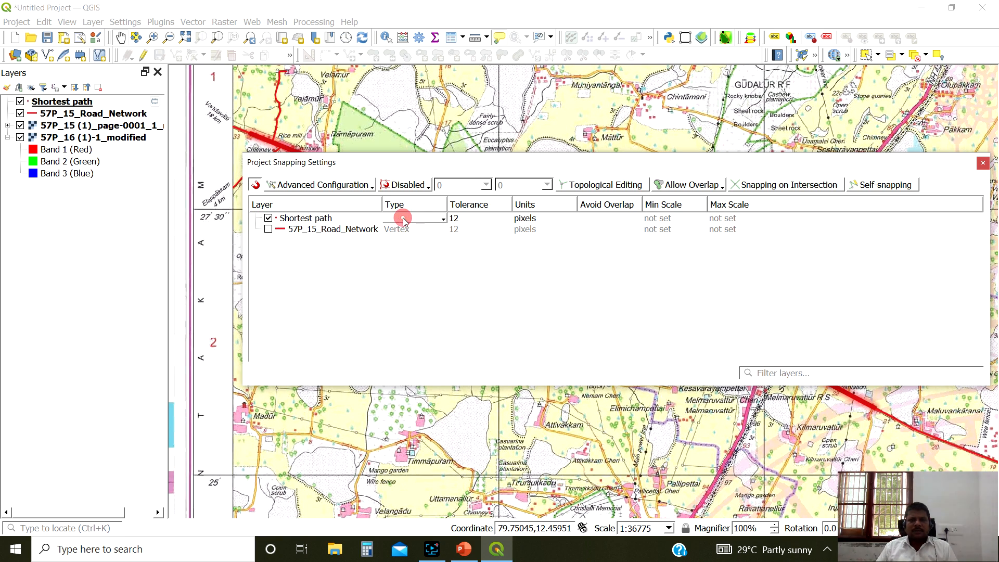
{"action": "left_click", "coordinate": [404, 218]}
{"action": "left_click", "coordinate": [411, 249]}
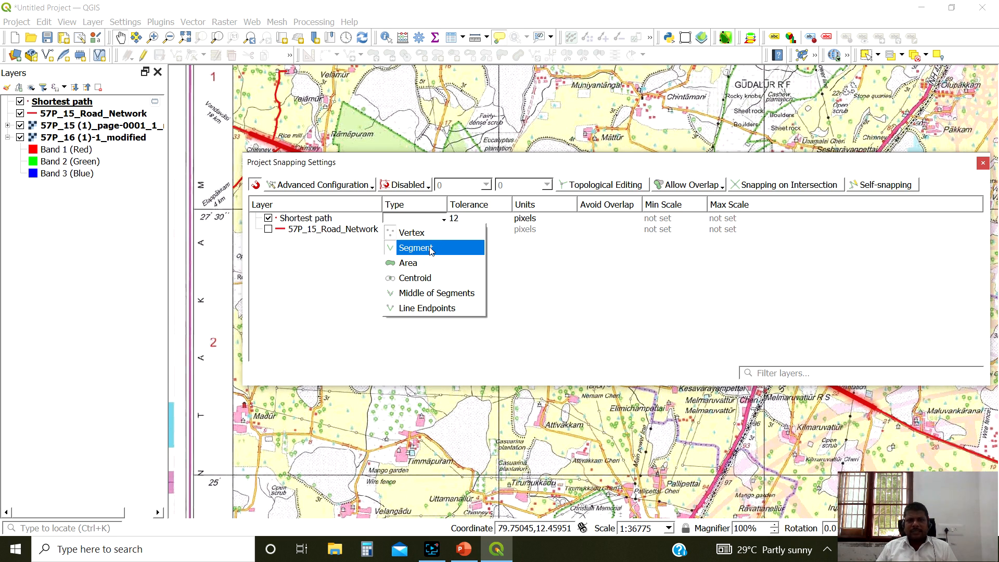
Enable topological editing, snapping on intersection and self-snapping, and set overlap handling to Follow Advanced Configuration
{"action": "left_click", "coordinate": [415, 186]}
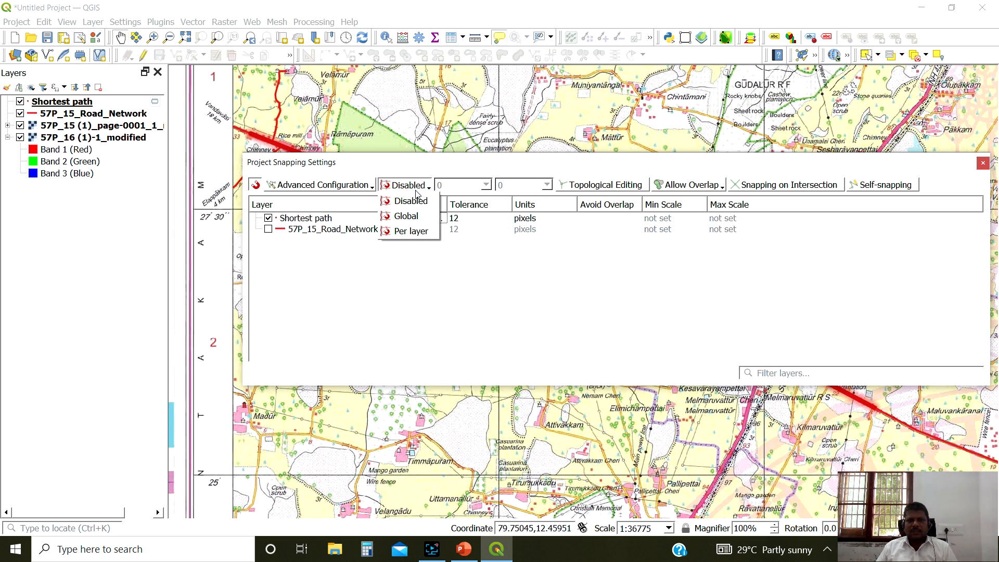
{"action": "left_click", "coordinate": [591, 186]}
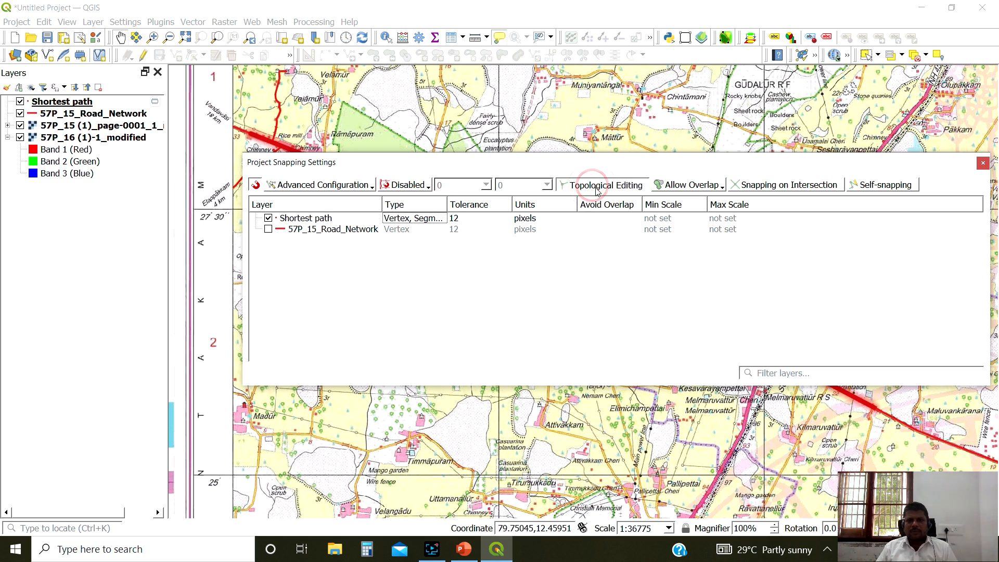
{"action": "left_click", "coordinate": [683, 187]}
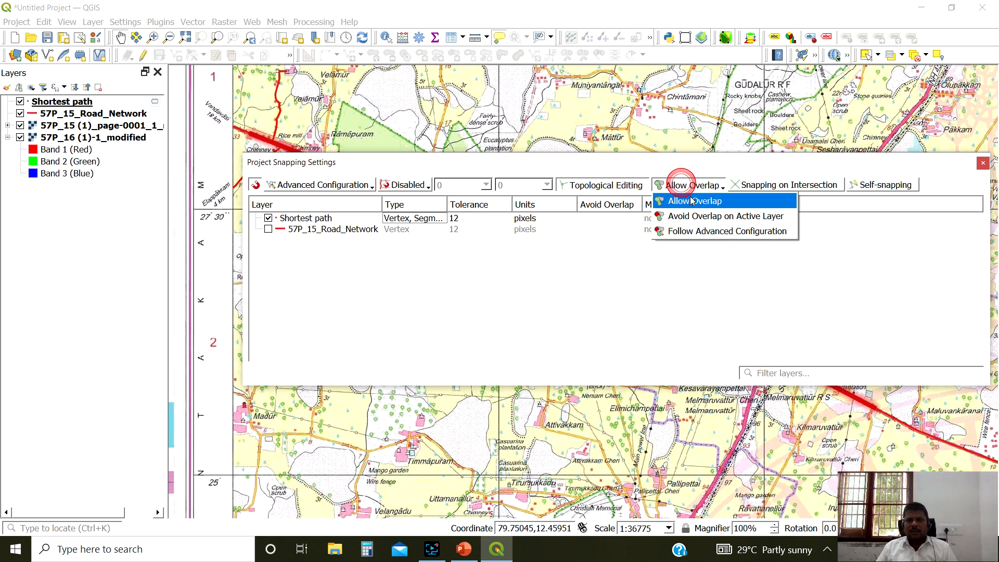
{"action": "left_click", "coordinate": [693, 233]}
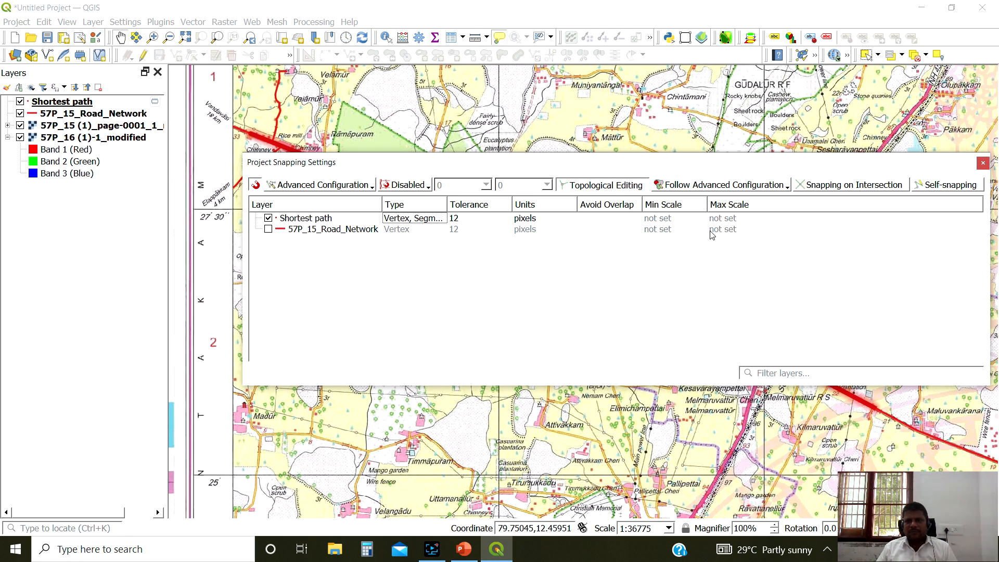
{"action": "left_click", "coordinate": [827, 186]}
{"action": "left_click", "coordinate": [944, 185]}
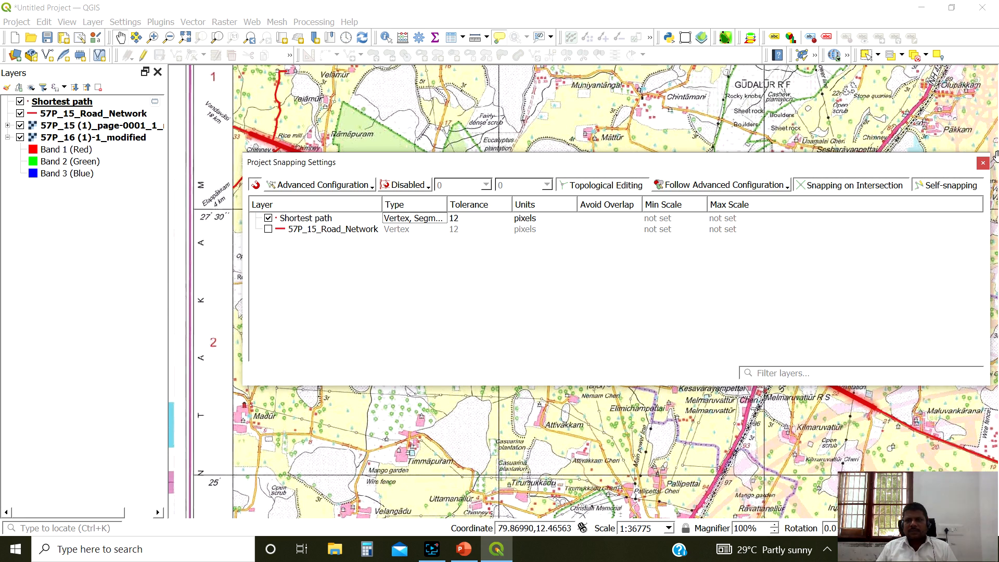
Set the Shortest path layer's snapping tolerance to 15 pixels and close the snapping settings
{"action": "left_click", "coordinate": [463, 219]}
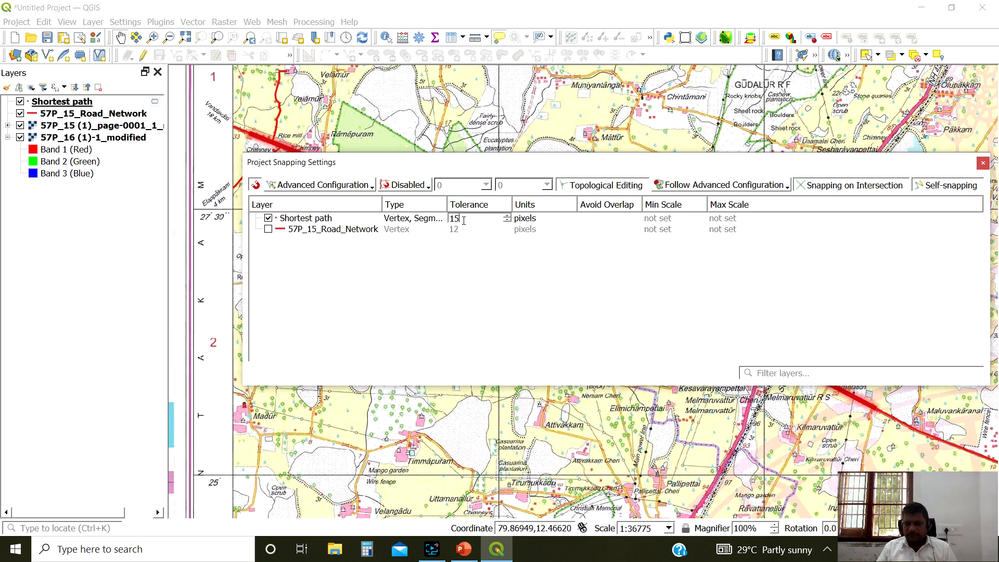
{"action": "left_click", "coordinate": [560, 218]}
{"action": "left_click", "coordinate": [569, 219]}
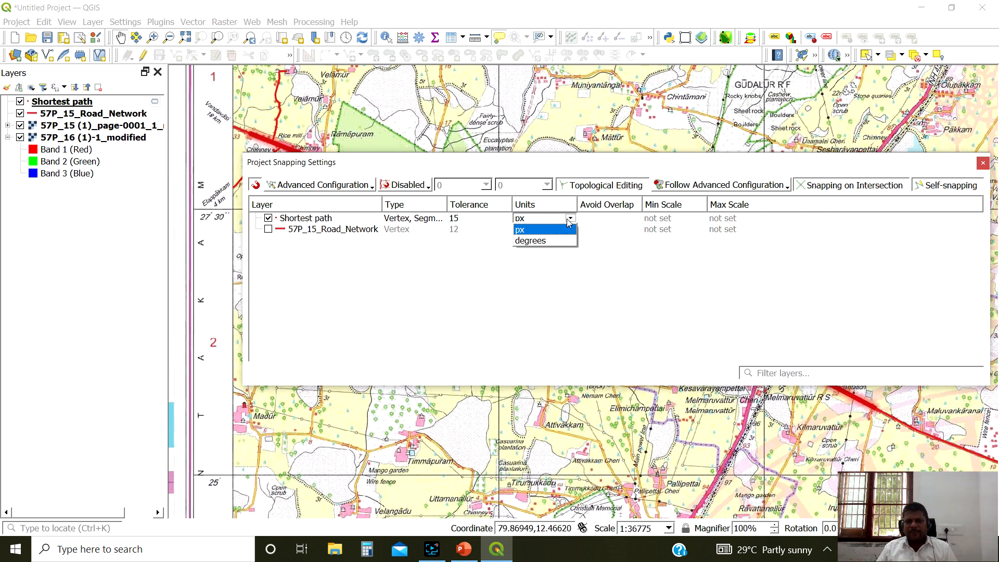
{"action": "left_click", "coordinate": [538, 231]}
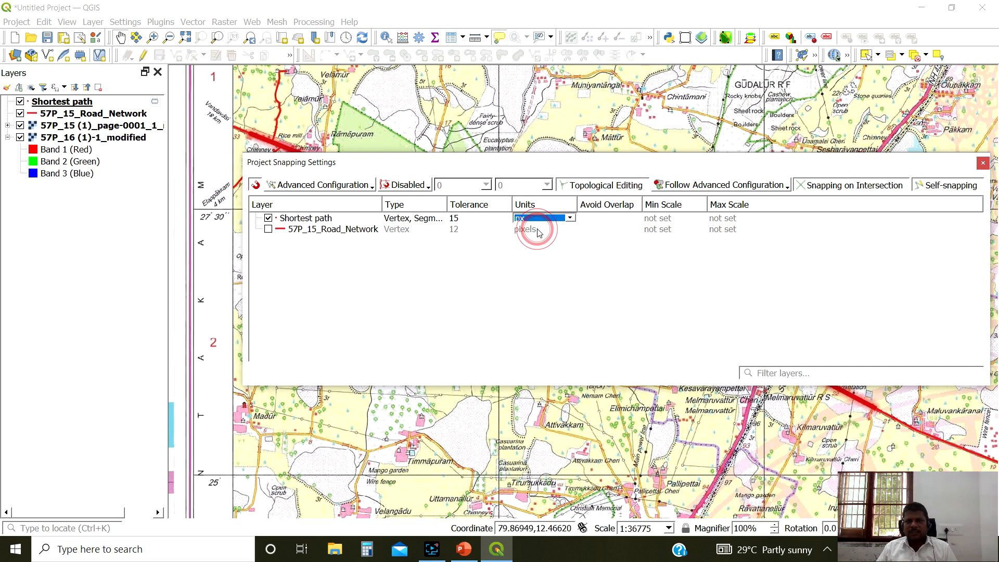
{"action": "left_click", "coordinate": [983, 162]}
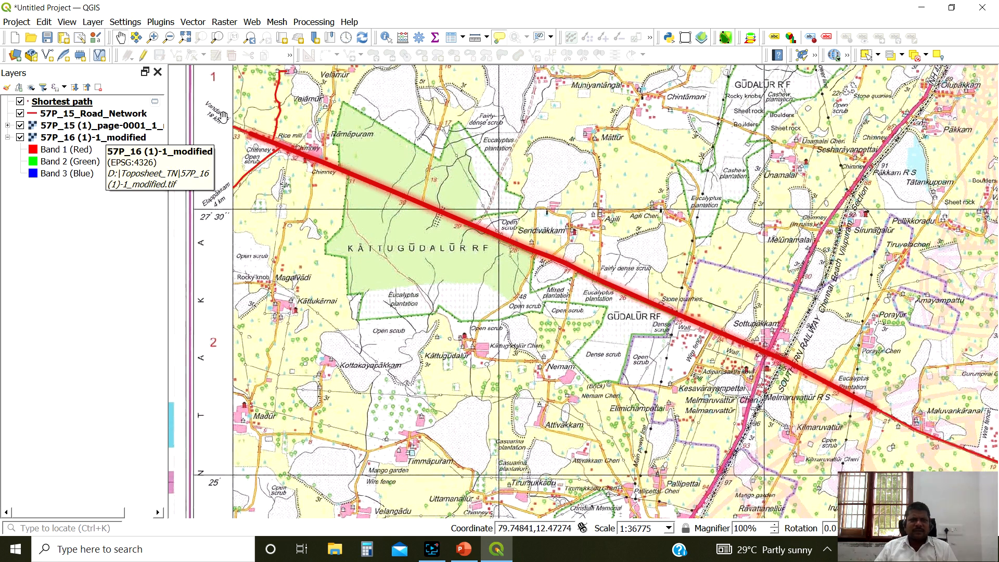
Start editing the Shortest path layer and begin a new line snapped to the highway at the side-road junction near Rāmāpuram's southern Chimney label
{"action": "left_click", "coordinate": [141, 55]}
{"action": "left_click", "coordinate": [179, 55]}
{"action": "scroll", "coordinate": [308, 191], "scroll_direction": "up", "scroll_amount": 2}
{"action": "left_click_drag", "start_coordinate": [343, 130], "coordinate": [476, 216]}
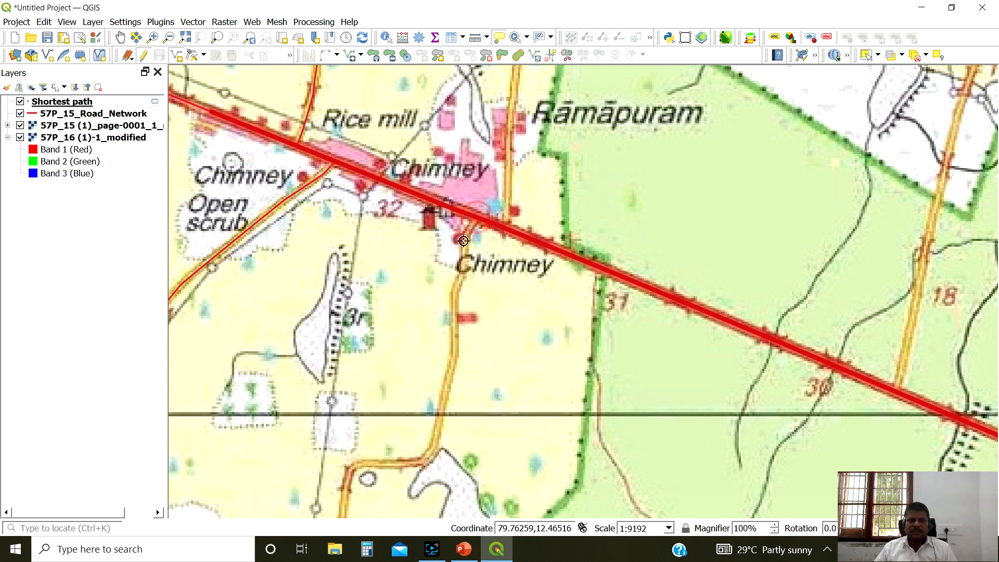
{"action": "scroll", "coordinate": [460, 247], "scroll_direction": "up", "scroll_amount": 2}
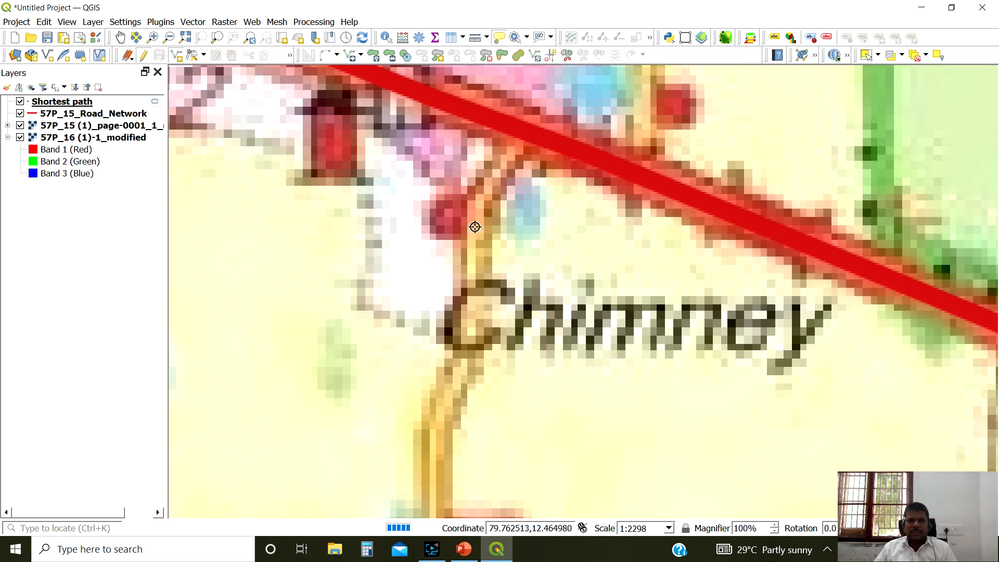
{"action": "left_click", "coordinate": [177, 55]}
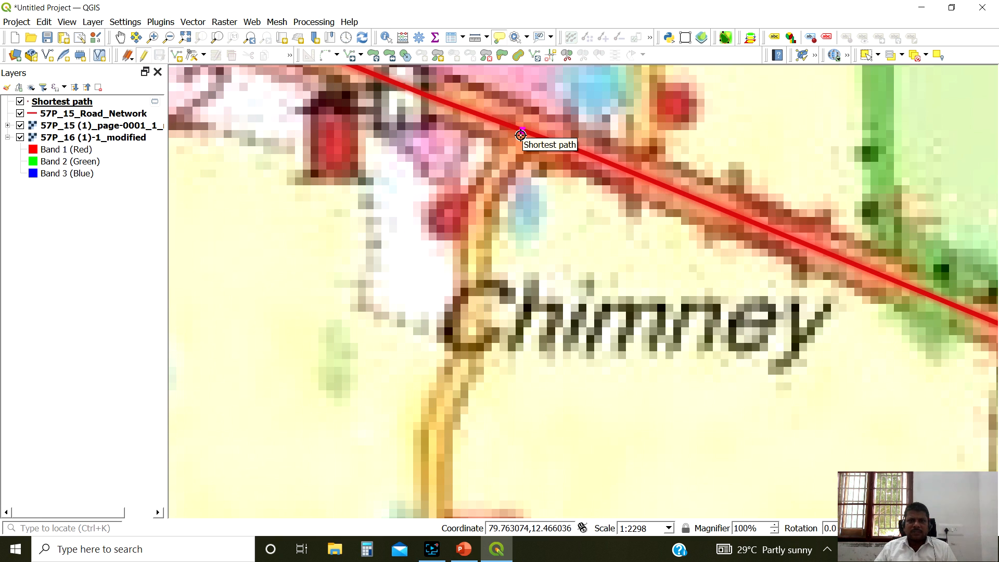
{"action": "scroll", "coordinate": [520, 136], "scroll_direction": "up", "scroll_amount": 2}
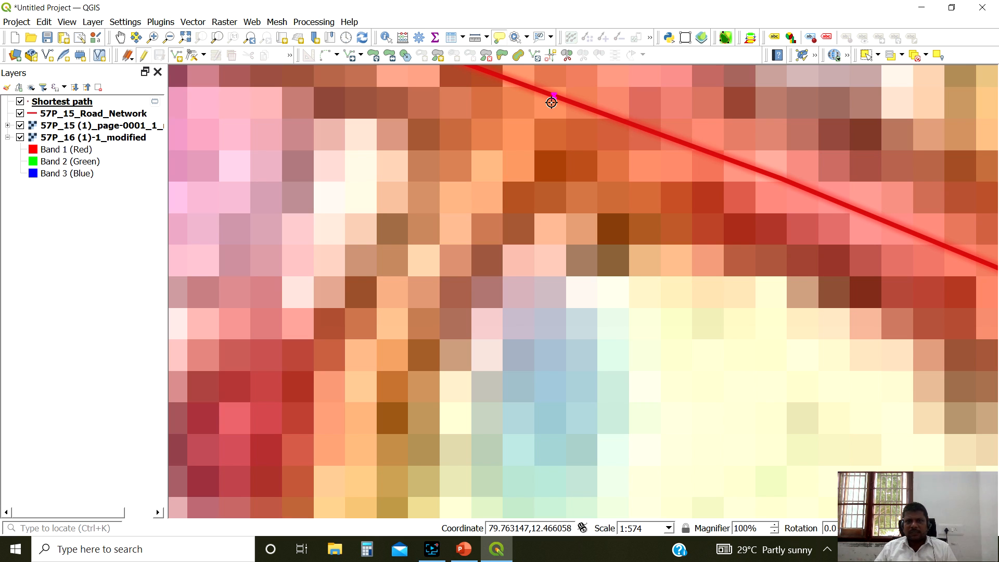
{"action": "left_click", "coordinate": [555, 97]}
Trace the side road from the highway junction down past the Chimney label
{"action": "scroll", "coordinate": [469, 235], "scroll_direction": "down", "scroll_amount": 2}
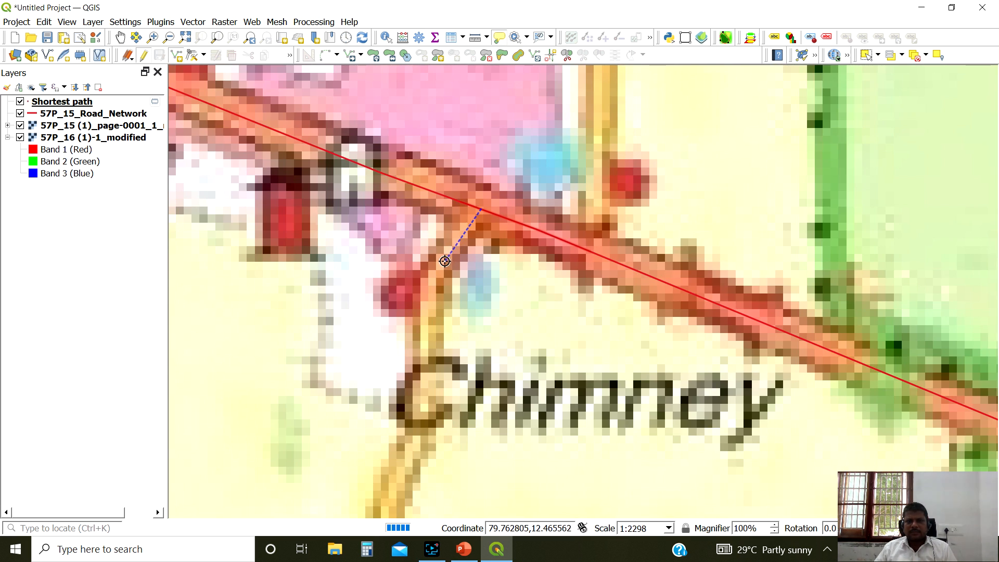
{"action": "left_click", "coordinate": [429, 280]}
{"action": "left_click", "coordinate": [425, 309]}
{"action": "left_click", "coordinate": [428, 393]}
{"action": "left_click", "coordinate": [405, 463]}
Continue tracing the side road southward across the black grid line to the bend where it turns west
{"action": "left_click_drag", "start_coordinate": [375, 497], "coordinate": [441, 124]}
{"action": "scroll", "coordinate": [442, 192], "scroll_direction": "down", "scroll_amount": 1}
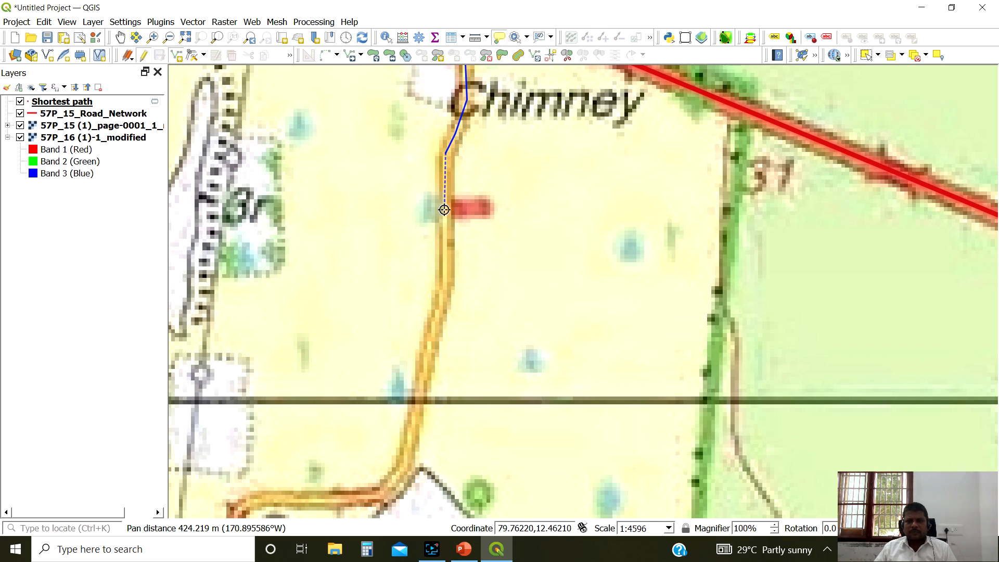
{"action": "left_click", "coordinate": [442, 258]}
{"action": "left_click", "coordinate": [443, 290]}
{"action": "left_click", "coordinate": [431, 342]}
{"action": "left_click", "coordinate": [422, 380]}
{"action": "left_click", "coordinate": [413, 439]}
{"action": "left_click", "coordinate": [402, 471]}
{"action": "left_click", "coordinate": [381, 497]}
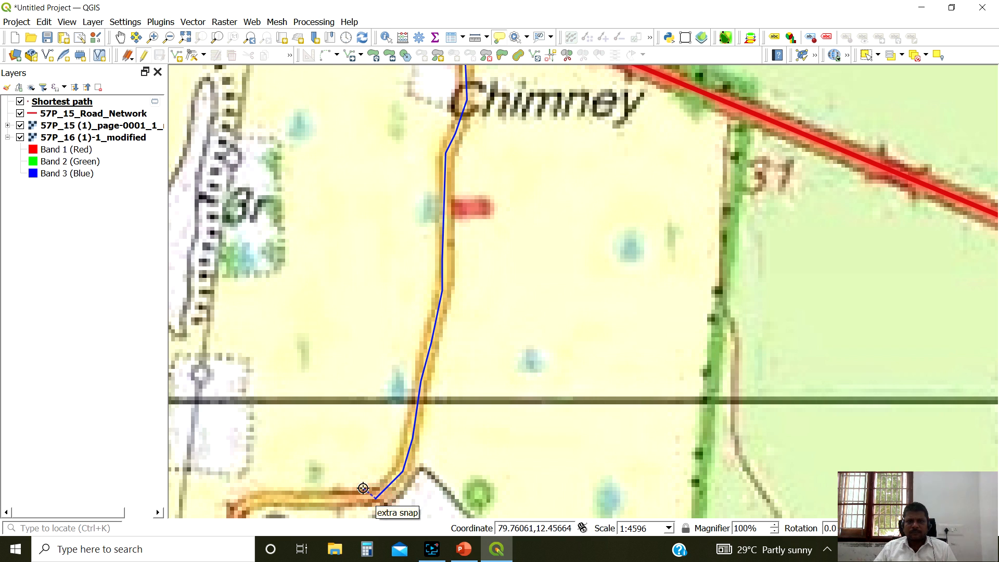
Continue the side-road line westward from the bend to the corner where the road turns south
{"action": "left_click_drag", "start_coordinate": [368, 487], "coordinate": [527, 303]}
{"action": "left_click", "coordinate": [442, 314]}
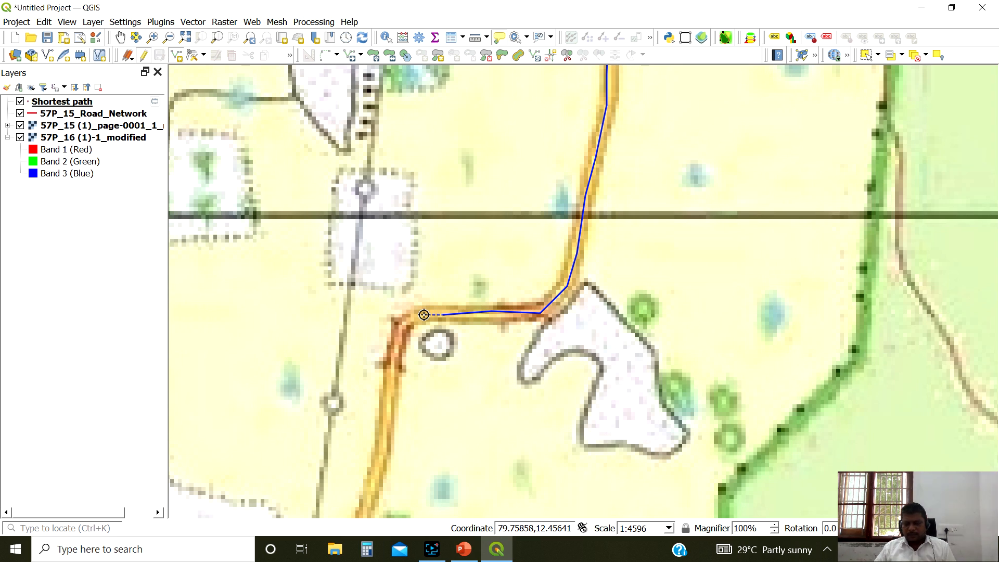
{"action": "key", "text": "BackSpace"}
{"action": "left_click", "coordinate": [424, 315]}
{"action": "left_click", "coordinate": [398, 327]}
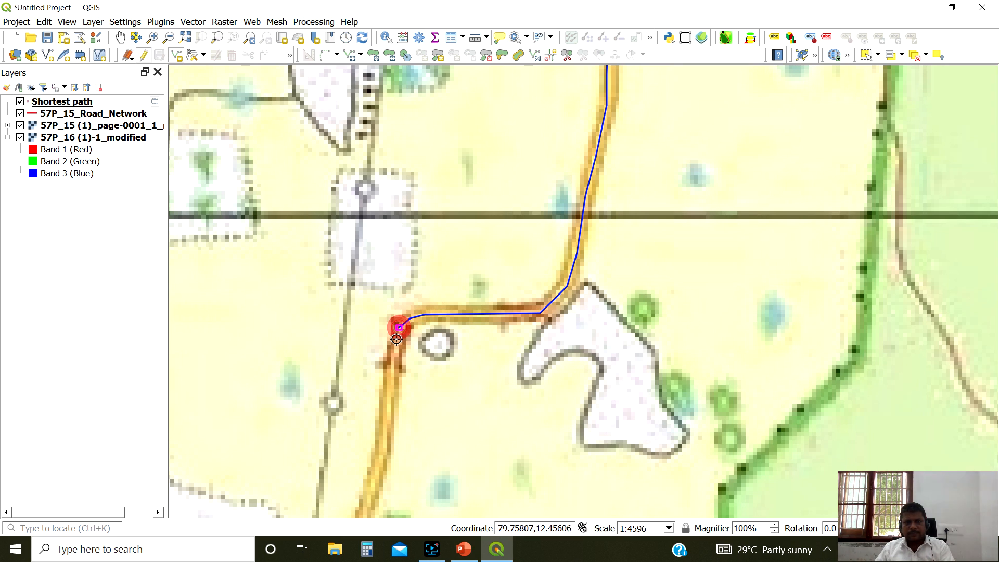
Trace the side road southward from the corner past the red houses to just above the Magalvādi label
{"action": "left_click", "coordinate": [390, 364]}
{"action": "left_click", "coordinate": [385, 415]}
{"action": "left_click", "coordinate": [382, 463]}
{"action": "left_click_drag", "start_coordinate": [372, 484], "coordinate": [440, 253]}
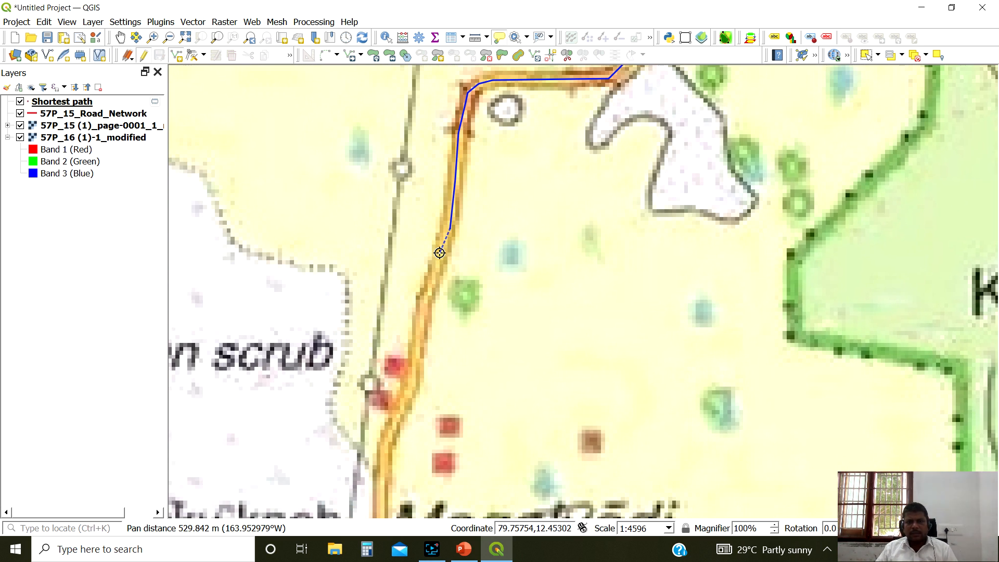
{"action": "left_click", "coordinate": [417, 368]}
{"action": "left_click", "coordinate": [405, 402]}
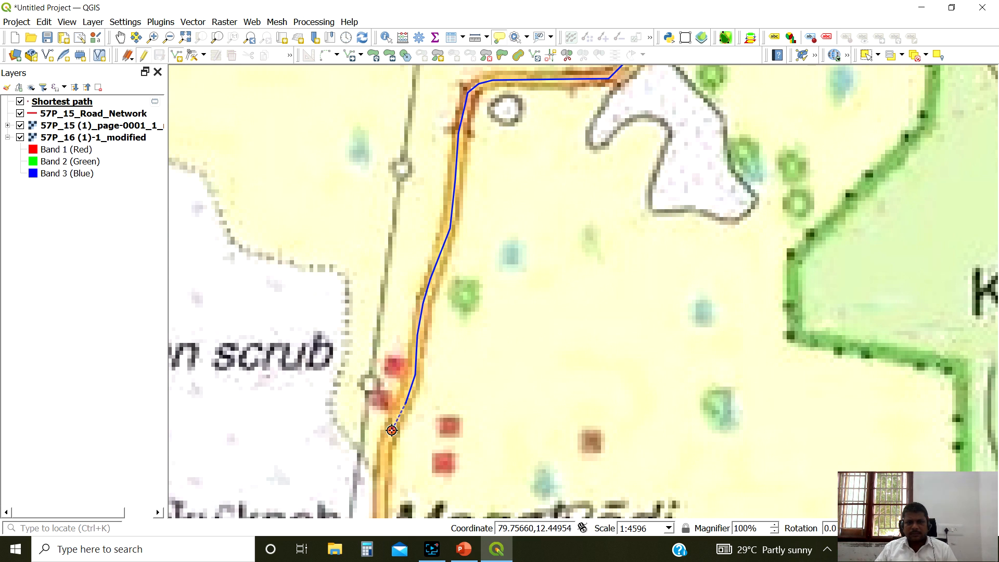
{"action": "left_click", "coordinate": [381, 446]}
{"action": "left_click", "coordinate": [380, 488]}
Trace the road through the Magalvādi junction and around the bend into the Kāttukārnai settlement
{"action": "left_click_drag", "start_coordinate": [380, 488], "coordinate": [397, 204]}
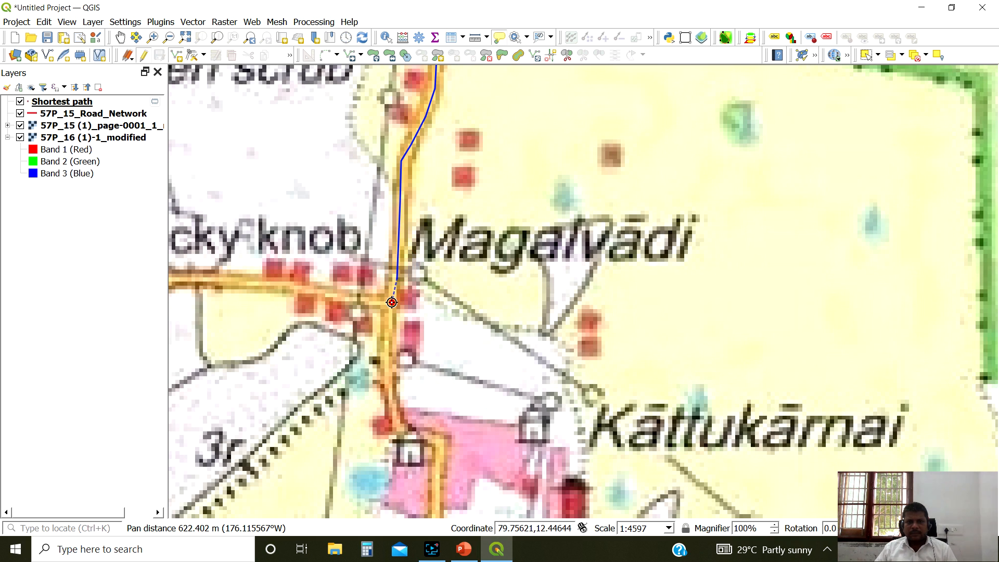
{"action": "left_click", "coordinate": [386, 346]}
{"action": "left_click", "coordinate": [388, 390]}
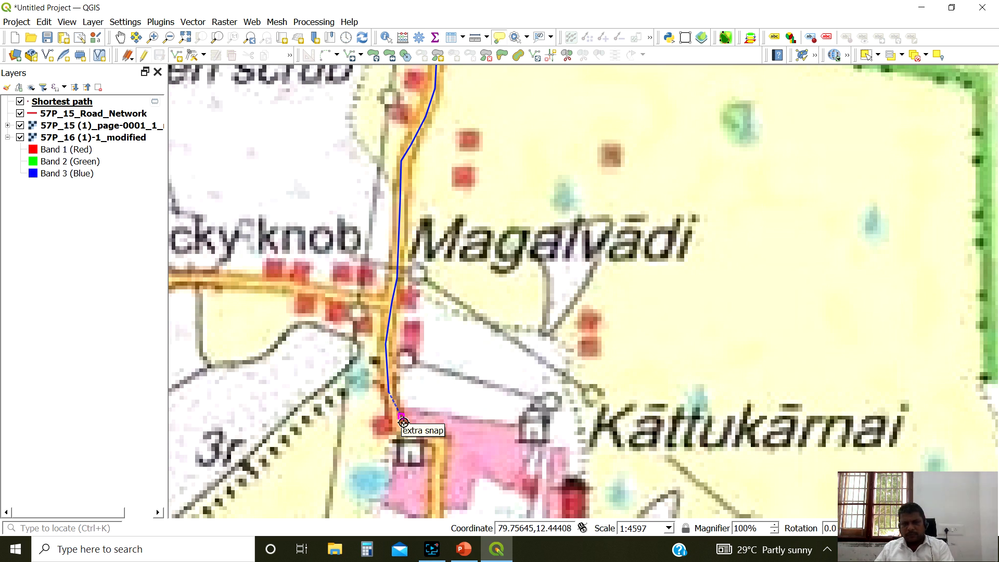
{"action": "left_click", "coordinate": [396, 428]}
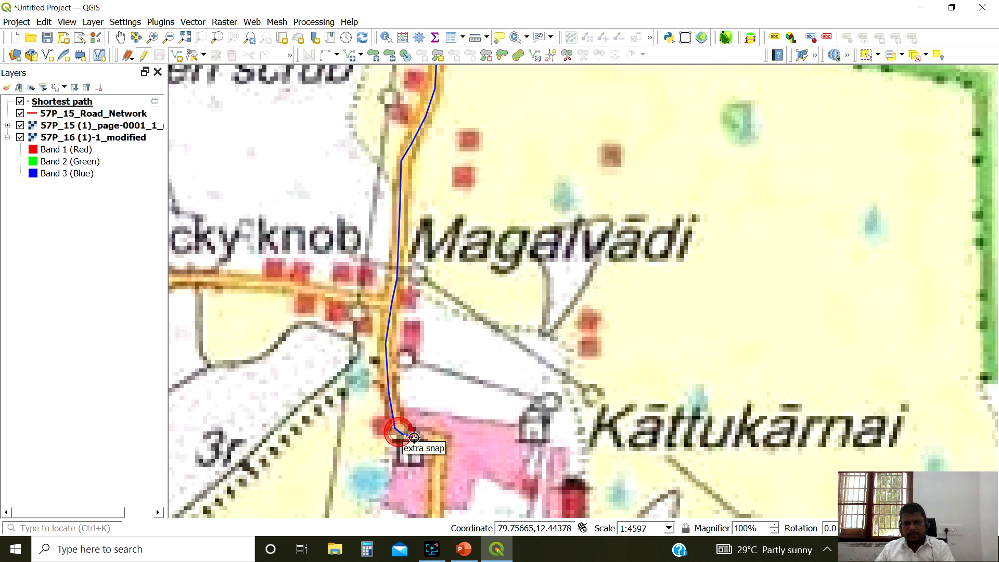
{"action": "left_click", "coordinate": [441, 444]}
{"action": "left_click", "coordinate": [444, 462]}
Trace the road south out of Kāttukārnai towards the bend where it turns southwest
{"action": "left_click_drag", "start_coordinate": [436, 487], "coordinate": [373, 165]}
{"action": "left_click", "coordinate": [368, 281]}
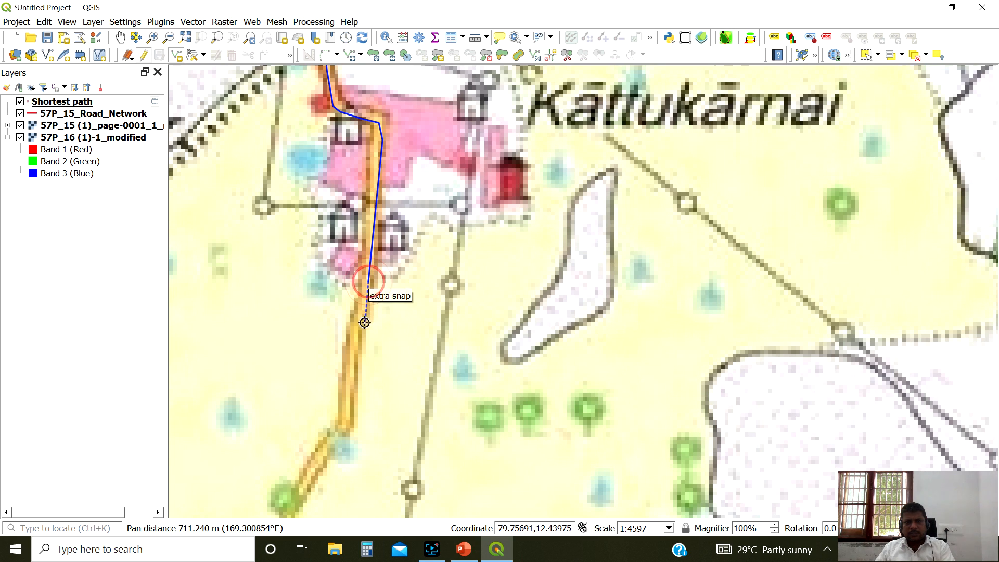
{"action": "left_click", "coordinate": [359, 335]}
{"action": "left_click", "coordinate": [353, 407]}
Trace the road southwest past the tree symbol and along the curve below it
{"action": "scroll", "coordinate": [309, 460], "scroll_direction": "down", "scroll_amount": 1}
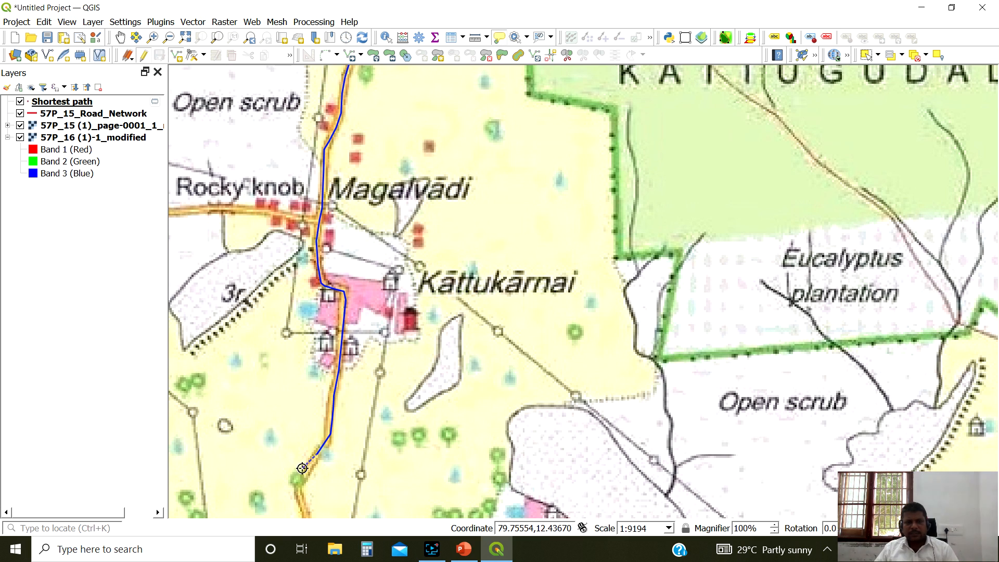
{"action": "left_click_drag", "start_coordinate": [302, 469], "coordinate": [367, 249]}
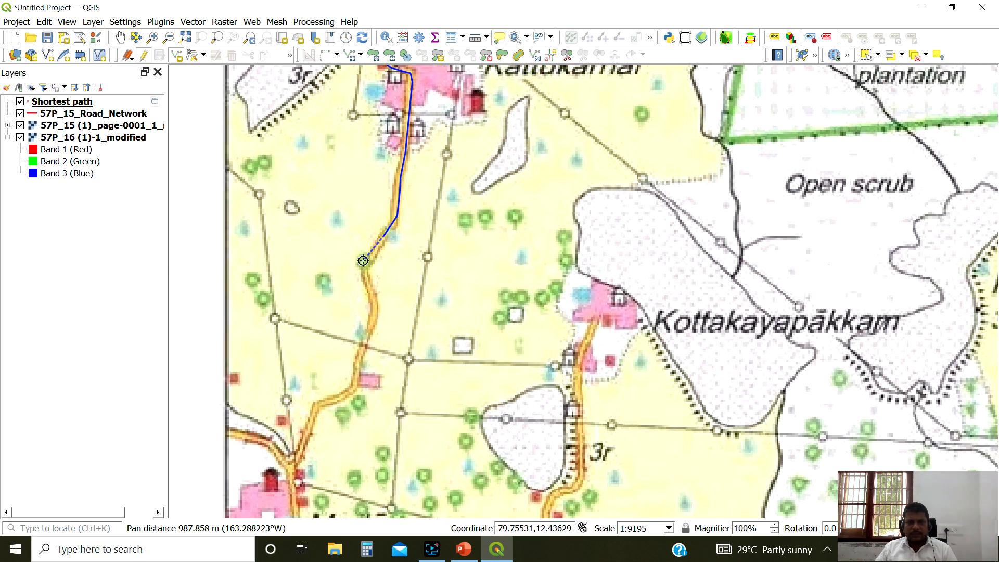
{"action": "left_click", "coordinate": [364, 278]}
{"action": "left_click", "coordinate": [373, 301]}
{"action": "left_click", "coordinate": [371, 328]}
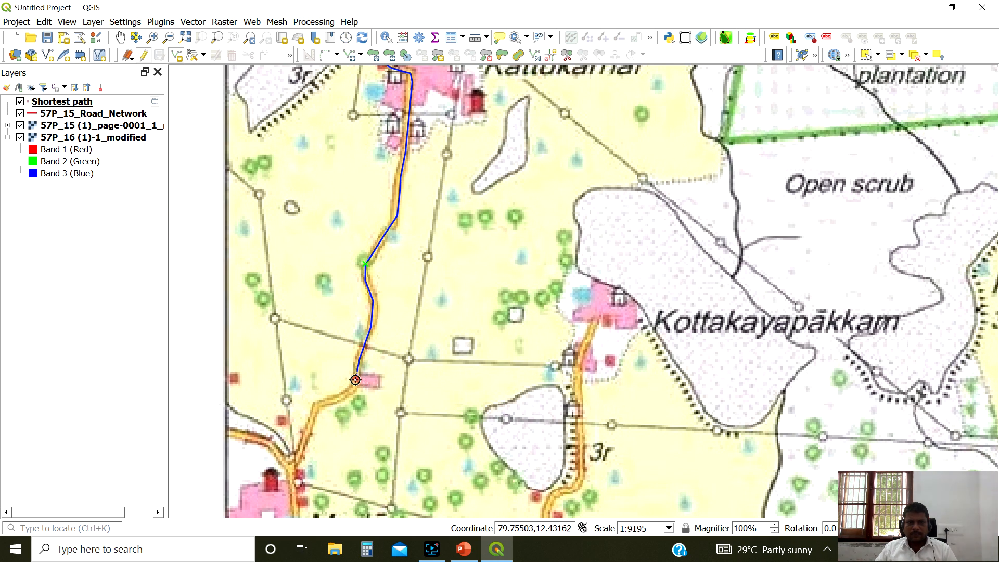
Trace the last stretch to the road junction north of Madūr, end the line and discard the new feature
{"action": "left_click", "coordinate": [354, 388]}
{"action": "left_click", "coordinate": [341, 396]}
{"action": "left_click", "coordinate": [311, 405]}
{"action": "left_click", "coordinate": [311, 426]}
{"action": "left_click", "coordinate": [292, 468]}
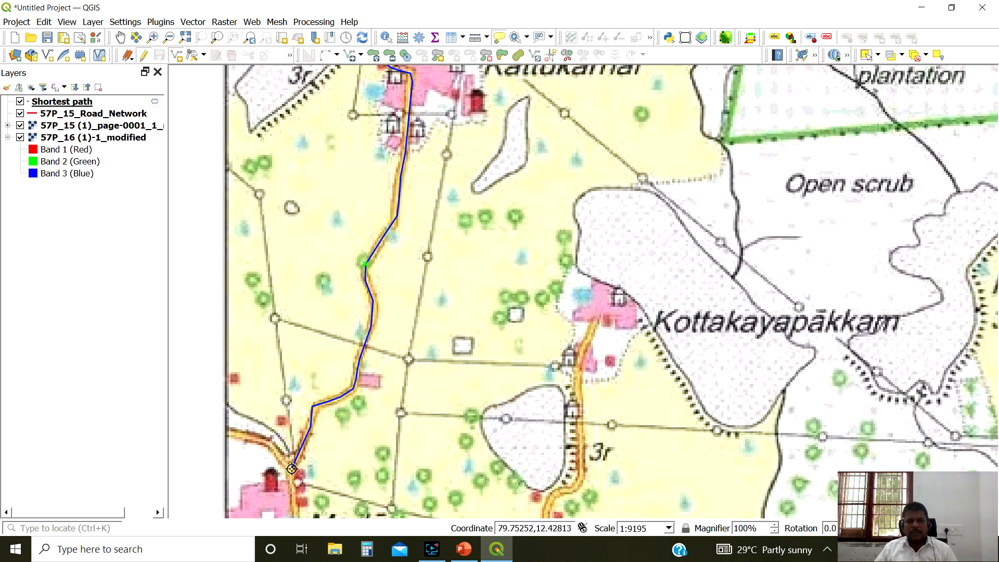
{"action": "right_click", "coordinate": [292, 469]}
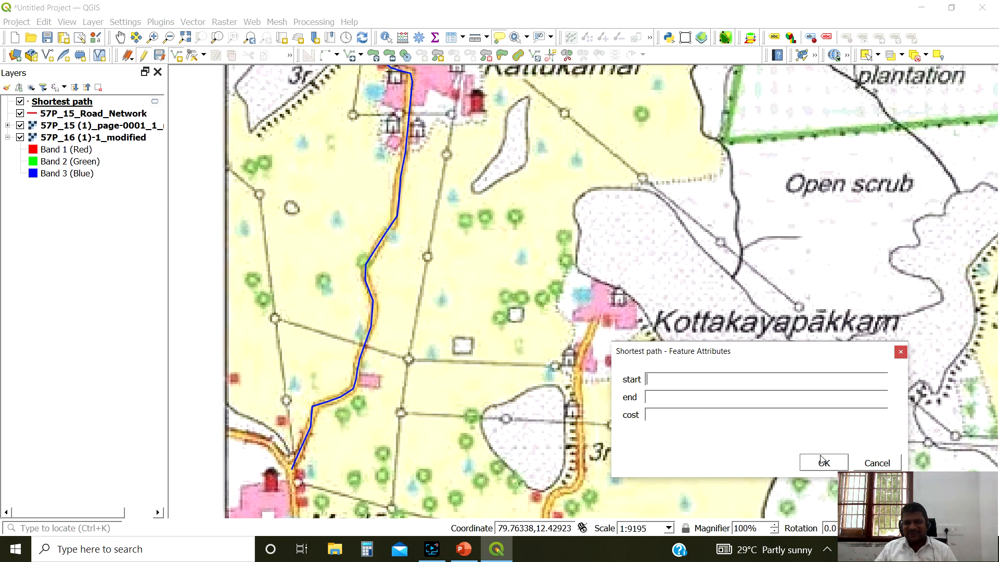
{"action": "left_click", "coordinate": [877, 463]}
Make 57P_15_Road_Network the active layer, switch on its editing and start adding a line at the side-road junction near Chimney
{"action": "scroll", "coordinate": [553, 287], "scroll_direction": "down", "scroll_amount": 1}
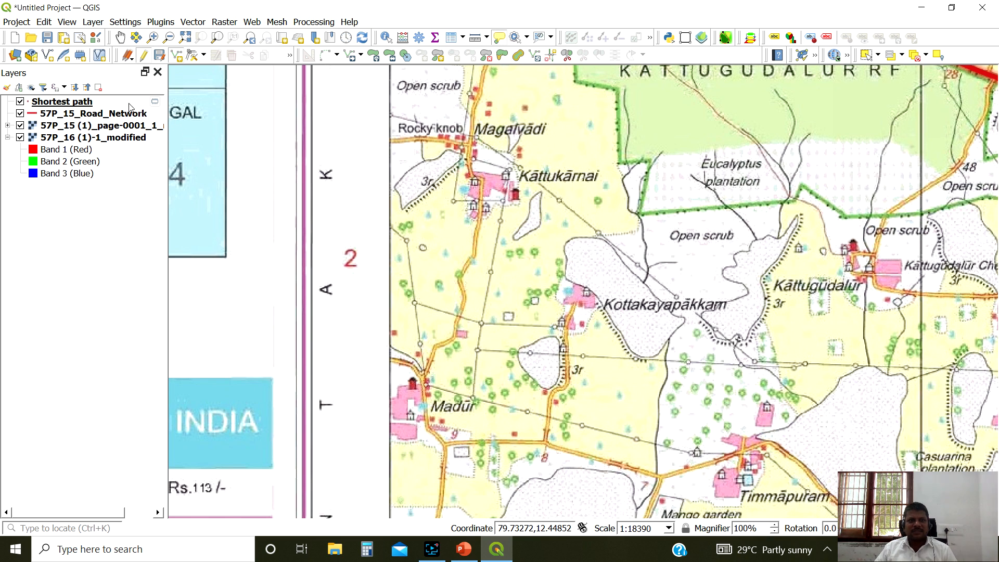
{"action": "left_click", "coordinate": [107, 103]}
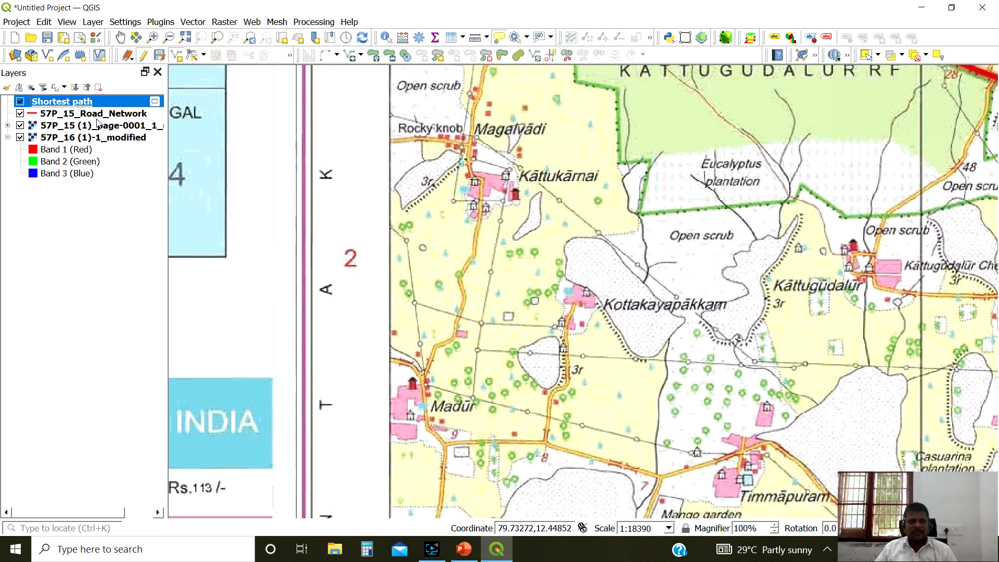
{"action": "left_click", "coordinate": [93, 114]}
{"action": "left_click_drag", "start_coordinate": [481, 152], "coordinate": [437, 405]}
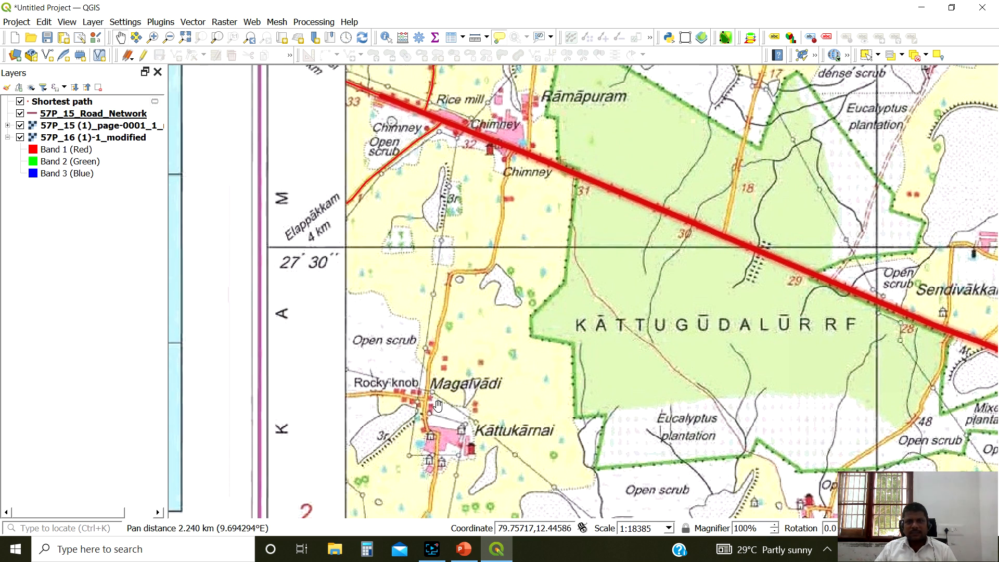
{"action": "scroll", "coordinate": [502, 171], "scroll_direction": "up", "scroll_amount": 2}
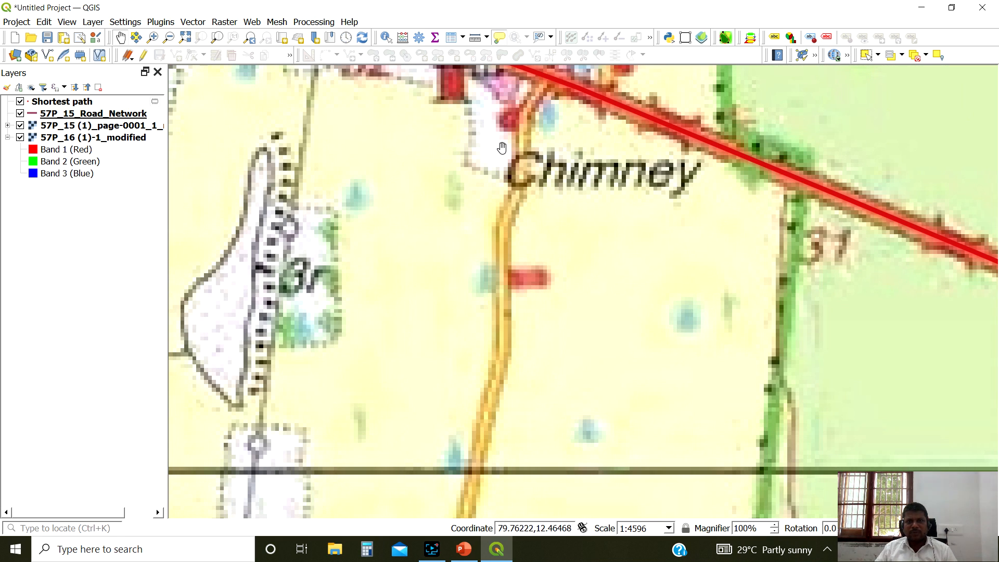
{"action": "left_click_drag", "start_coordinate": [502, 146], "coordinate": [389, 303]}
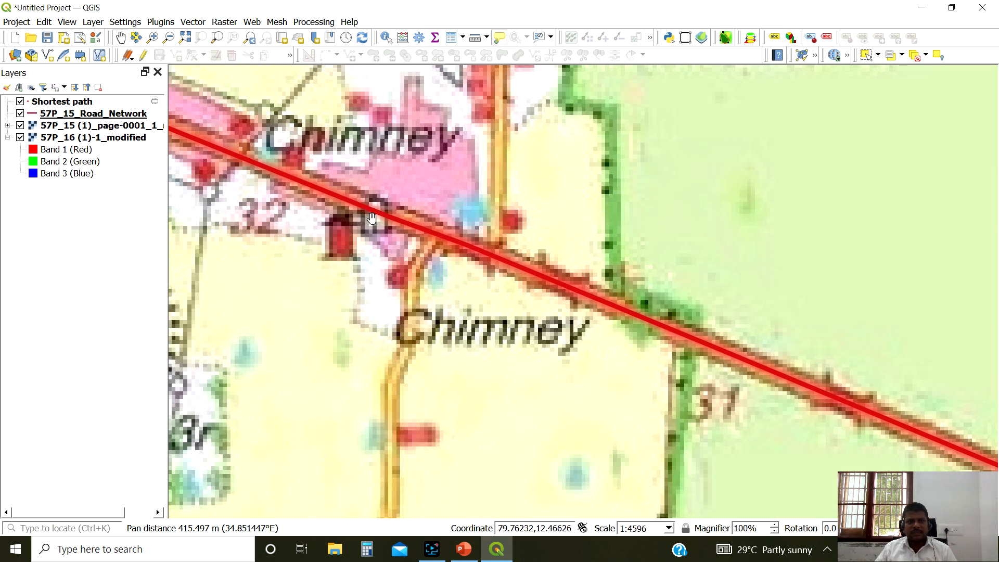
{"action": "left_click", "coordinate": [143, 54]}
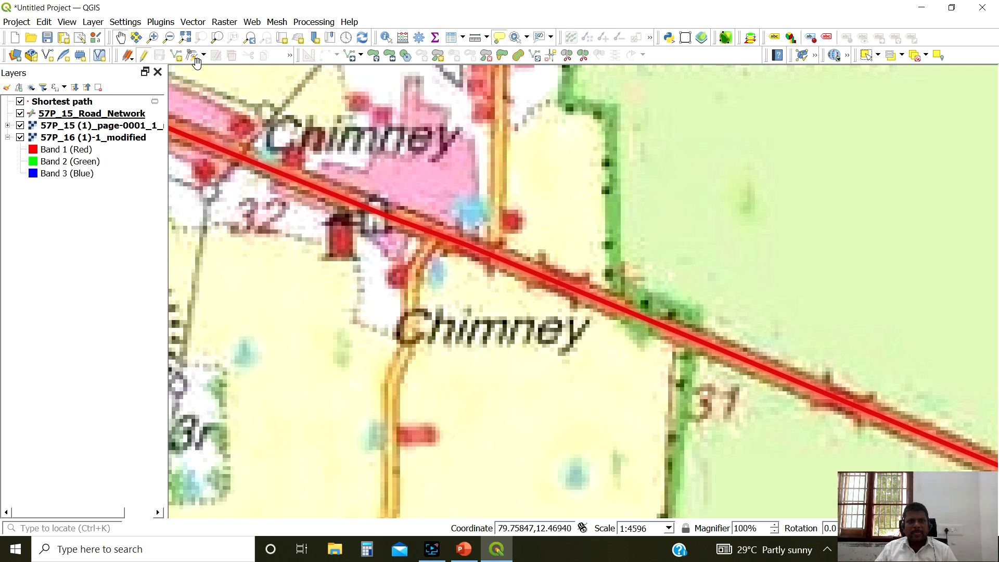
{"action": "left_click", "coordinate": [174, 55]}
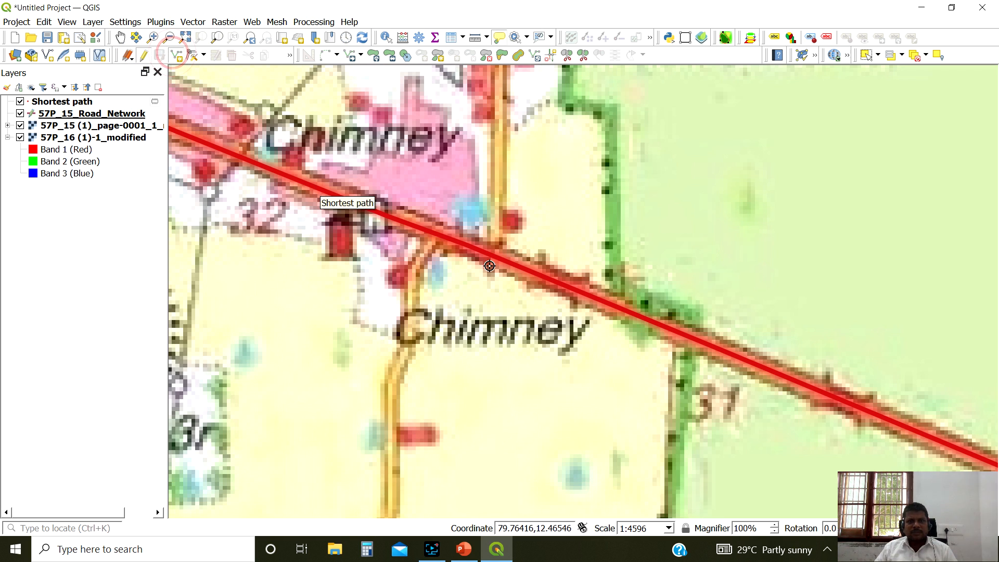
Trace the side road from its highway junction down past the Chimney label to the small red building
{"action": "left_click", "coordinate": [438, 235]}
{"action": "left_click", "coordinate": [407, 266]}
{"action": "left_click", "coordinate": [411, 325]}
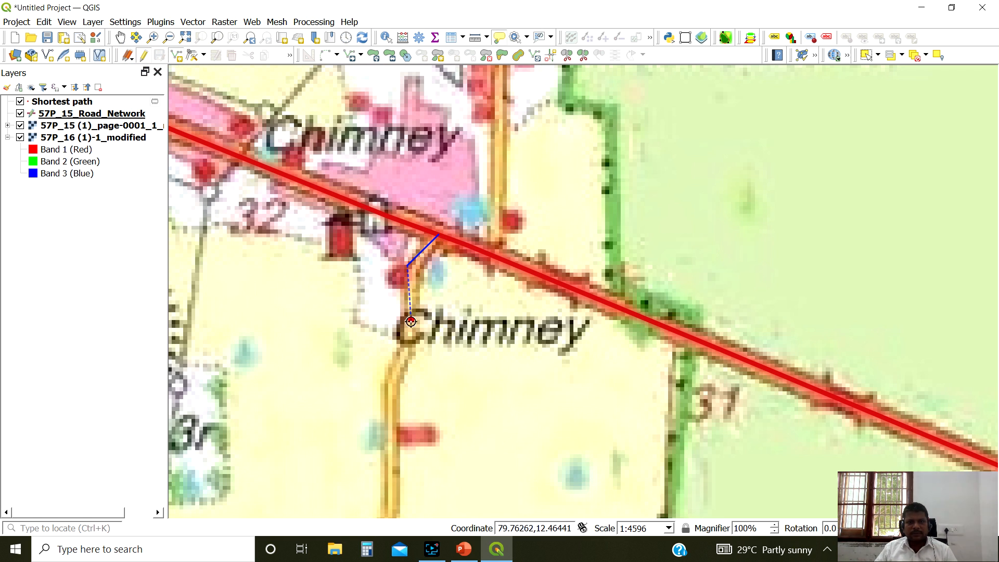
{"action": "left_click", "coordinate": [404, 360]}
{"action": "left_click", "coordinate": [390, 383]}
{"action": "left_click", "coordinate": [391, 420]}
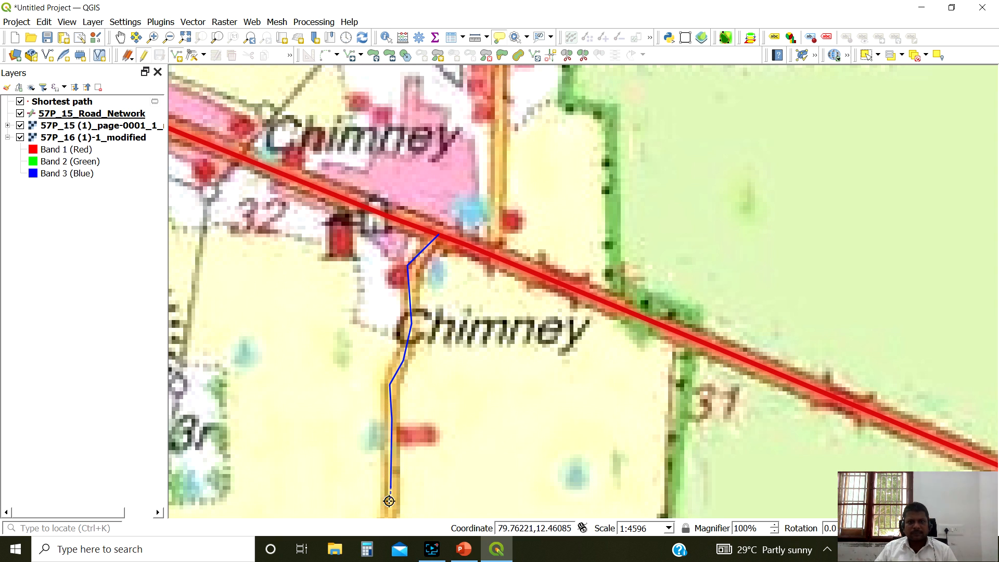
Continue the side-road line south across the black grid line to the bend where the road turns west
{"action": "left_click_drag", "start_coordinate": [390, 489], "coordinate": [436, 178]}
{"action": "left_click", "coordinate": [433, 215]}
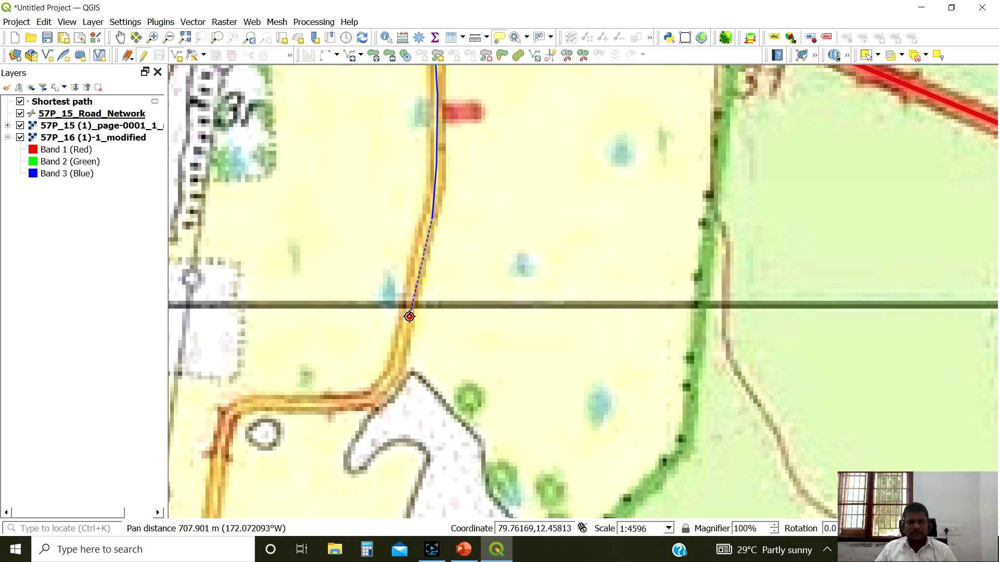
{"action": "left_click", "coordinate": [399, 356]}
{"action": "left_click", "coordinate": [395, 380]}
{"action": "left_click", "coordinate": [379, 396]}
Trace the westward stretch of the road and round the corner where it turns south
{"action": "left_click", "coordinate": [358, 401]}
{"action": "left_click", "coordinate": [325, 404]}
{"action": "left_click", "coordinate": [298, 404]}
{"action": "left_click", "coordinate": [269, 404]}
{"action": "left_click", "coordinate": [233, 410]}
{"action": "left_click", "coordinate": [224, 416]}
{"action": "left_click", "coordinate": [218, 435]}
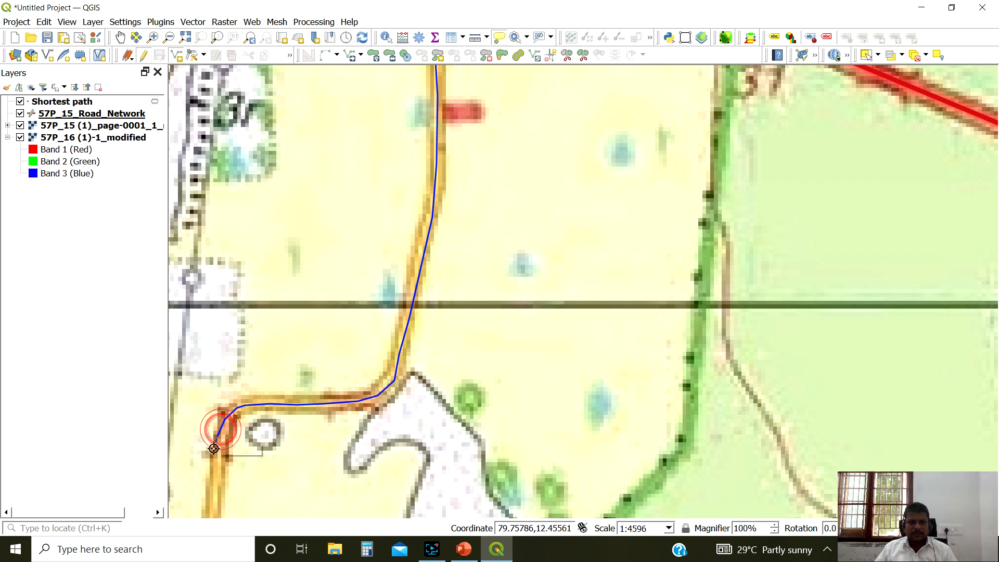
Extend the line southward along the straight stretch below the corner
{"action": "left_click", "coordinate": [214, 468]}
{"action": "left_click_drag", "start_coordinate": [211, 497], "coordinate": [324, 207]}
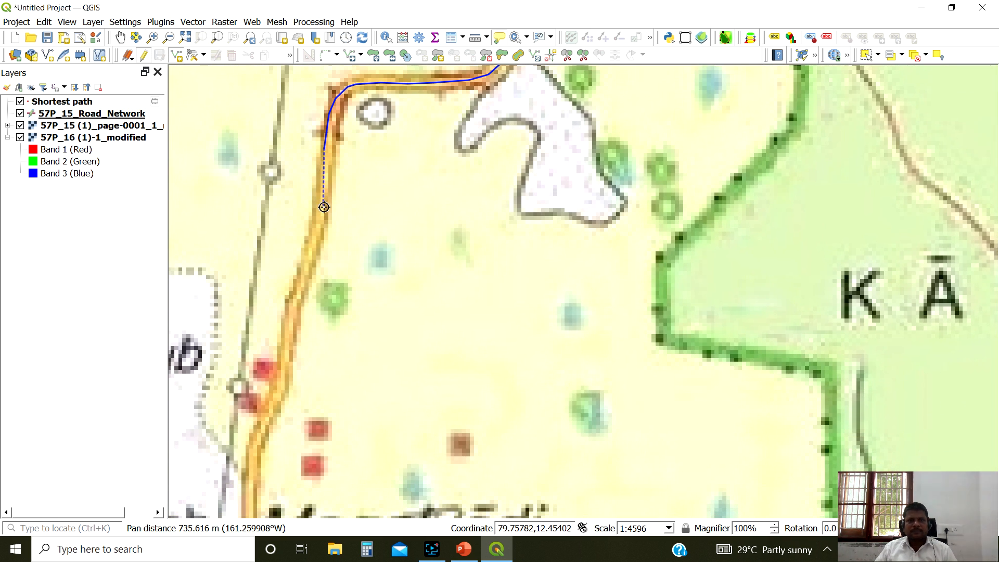
{"action": "left_click", "coordinate": [325, 213]}
{"action": "left_click", "coordinate": [436, 285]}
{"action": "left_click", "coordinate": [379, 331]}
{"action": "left_click", "coordinate": [308, 372]}
{"action": "key", "text": "BackSpace"}
{"action": "key", "text": "BackSpace"}
{"action": "key", "text": "BackSpace"}
{"action": "key", "text": "BackSpace"}
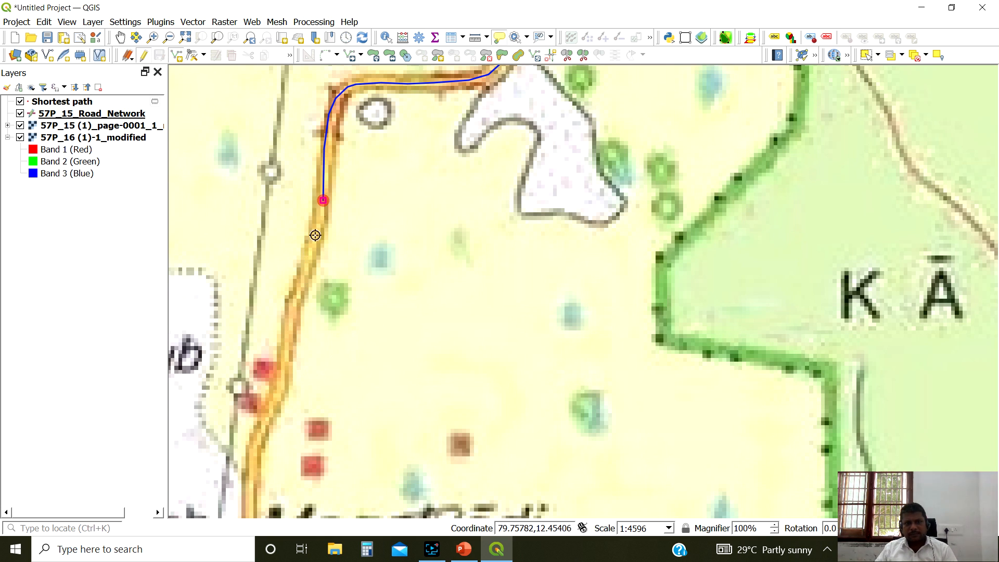
Trace the road south past the red houses and through the Magalvādi junction to the edge of Kāttukārnai
{"action": "left_click", "coordinate": [291, 307]}
{"action": "left_click", "coordinate": [284, 375]}
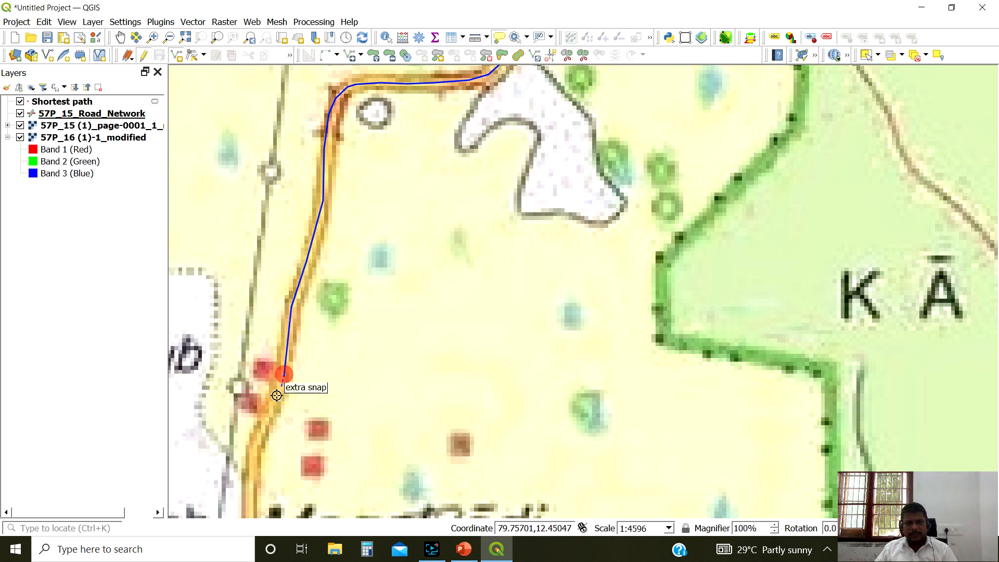
{"action": "left_click_drag", "start_coordinate": [252, 453], "coordinate": [337, 184]}
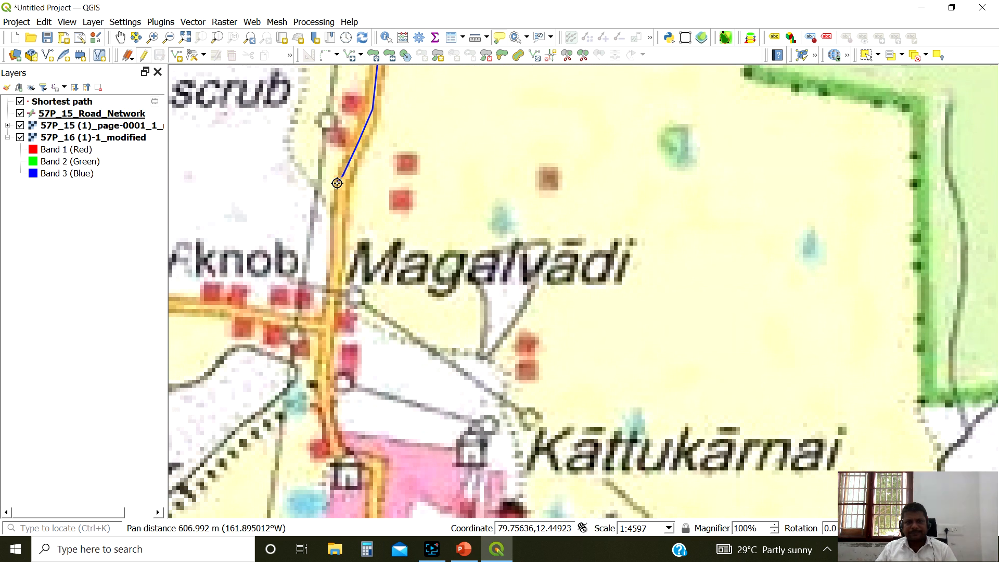
{"action": "left_click", "coordinate": [336, 208]}
{"action": "left_click", "coordinate": [326, 333]}
{"action": "left_click", "coordinate": [324, 370]}
{"action": "left_click", "coordinate": [329, 427]}
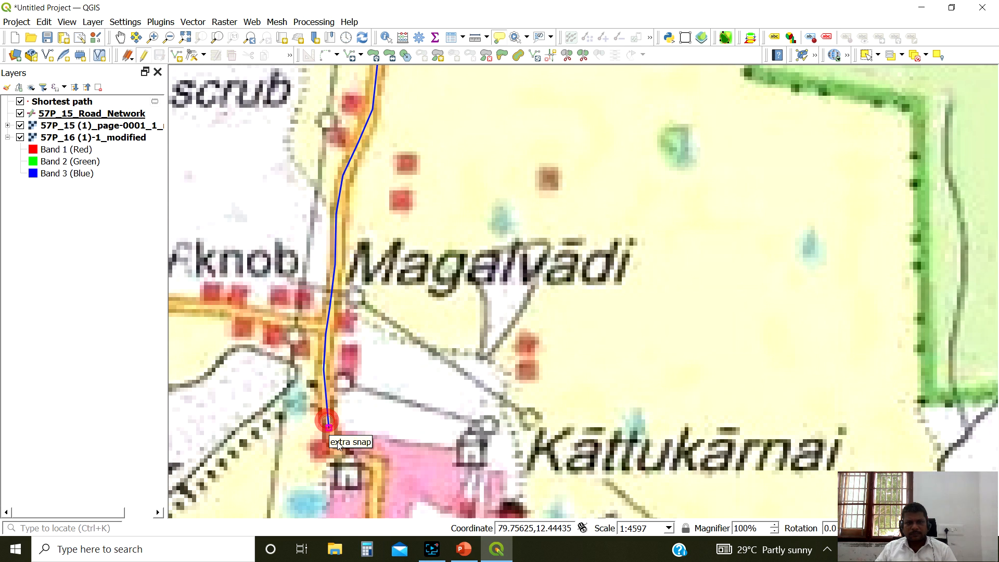
Trace the road around the bend through Kāttukārnai and south out of the settlement
{"action": "left_click", "coordinate": [339, 451]}
{"action": "left_click", "coordinate": [374, 463]}
{"action": "left_click_drag", "start_coordinate": [376, 495], "coordinate": [405, 219]}
{"action": "left_click", "coordinate": [399, 295]}
{"action": "left_click", "coordinate": [390, 369]}
{"action": "left_click", "coordinate": [385, 396]}
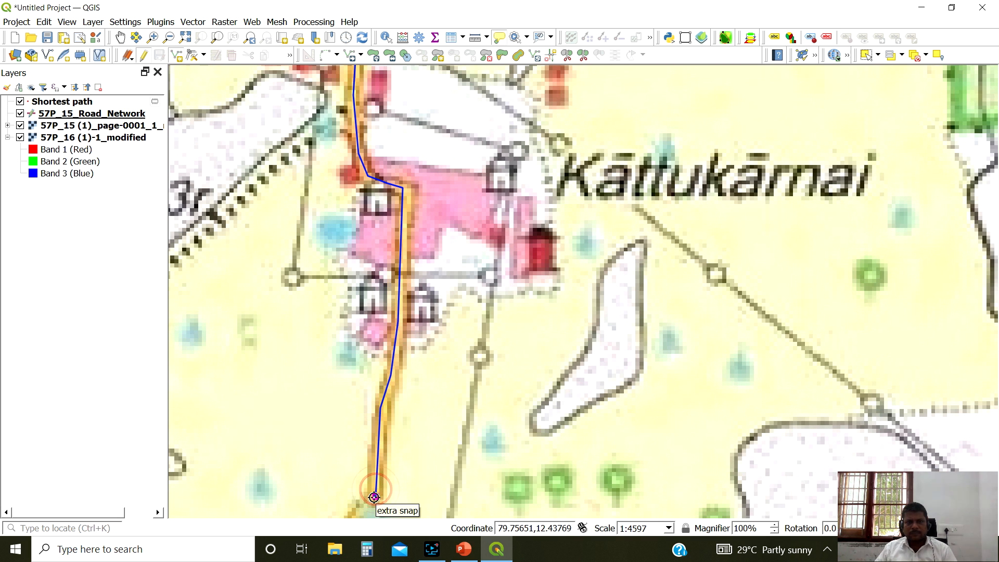
Continue the line around the southwest bend below Kāttukārnai to just past the tree symbol
{"action": "left_click_drag", "start_coordinate": [375, 486], "coordinate": [408, 234]}
{"action": "left_click", "coordinate": [410, 232]}
{"action": "left_click", "coordinate": [381, 272]}
{"action": "left_click", "coordinate": [367, 299]}
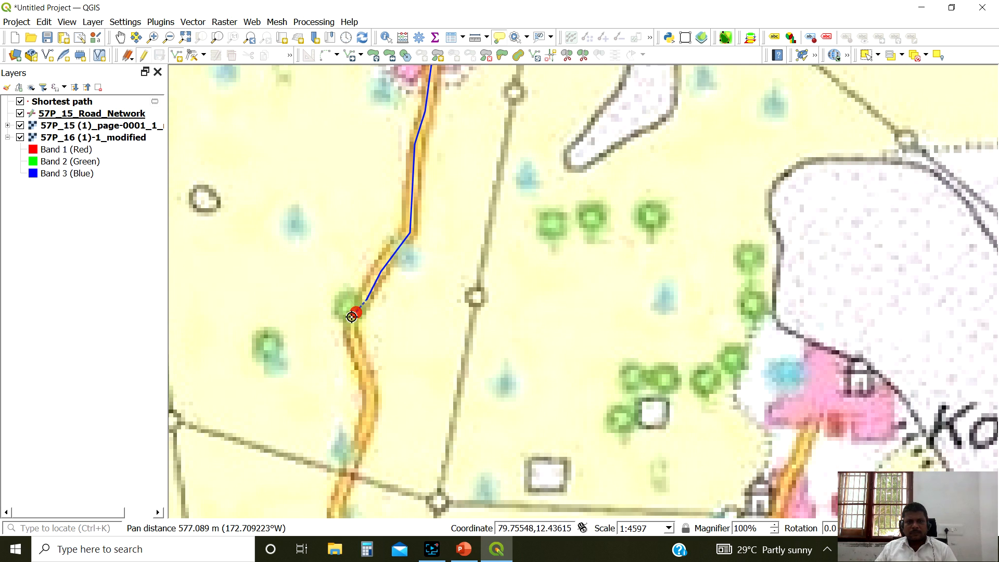
{"action": "left_click", "coordinate": [351, 330]}
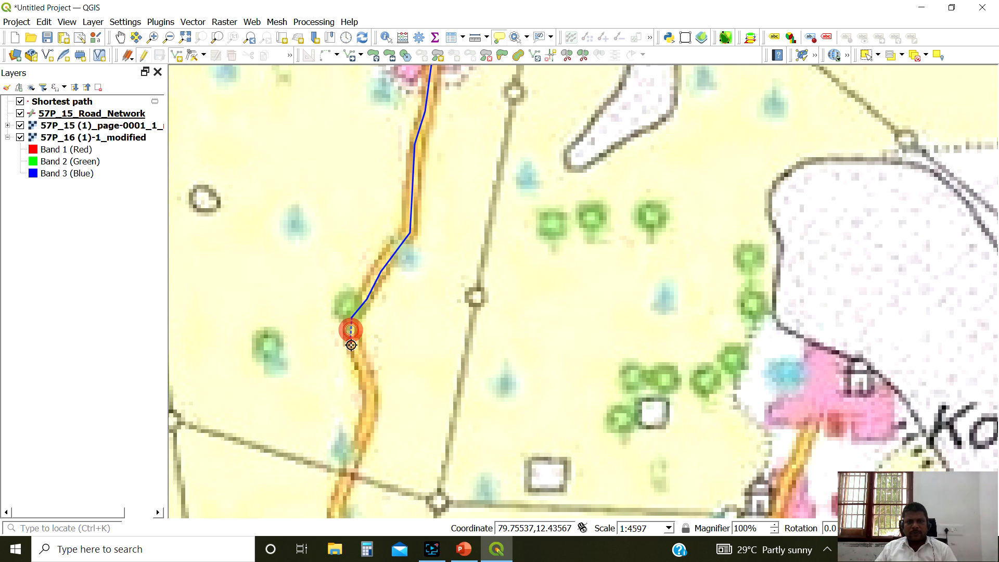
End the line at the curve above Madūr and save the feature with its id and Name left empty
{"action": "right_click", "coordinate": [359, 448]}
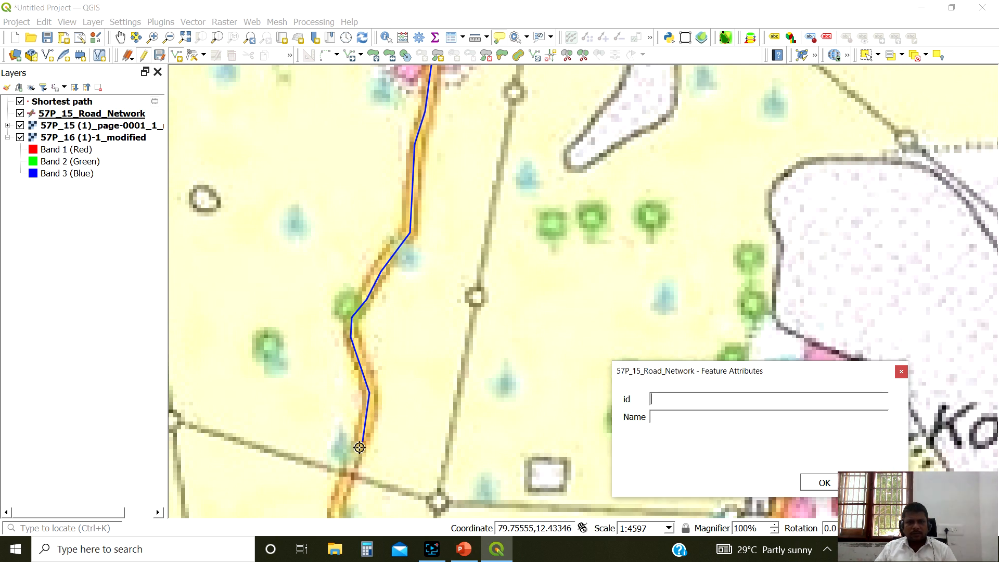
{"action": "left_click", "coordinate": [817, 484]}
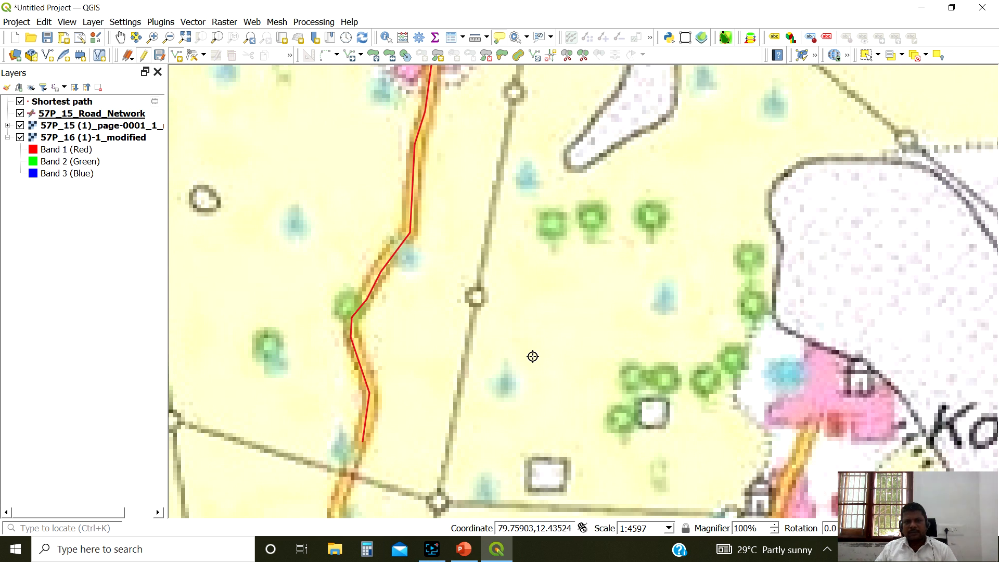
{"action": "scroll", "coordinate": [531, 352], "scroll_direction": "down", "scroll_amount": 1}
{"action": "left_click_drag", "start_coordinate": [555, 241], "coordinate": [590, 134]}
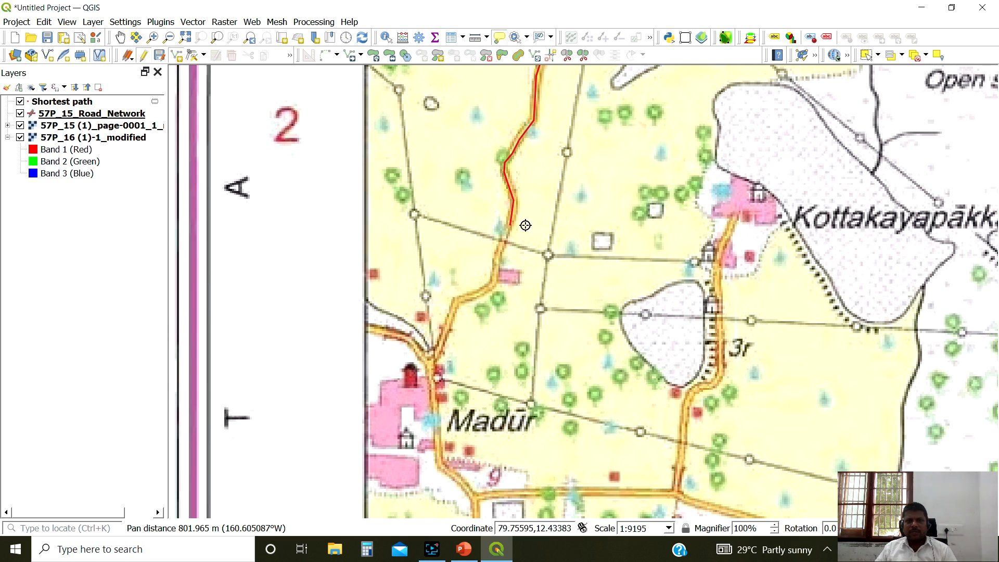
Start a new 57P_15_Road_Network line at the previous line's end and trace the road south to the pink building
{"action": "scroll", "coordinate": [525, 225], "scroll_direction": "up", "scroll_amount": 1}
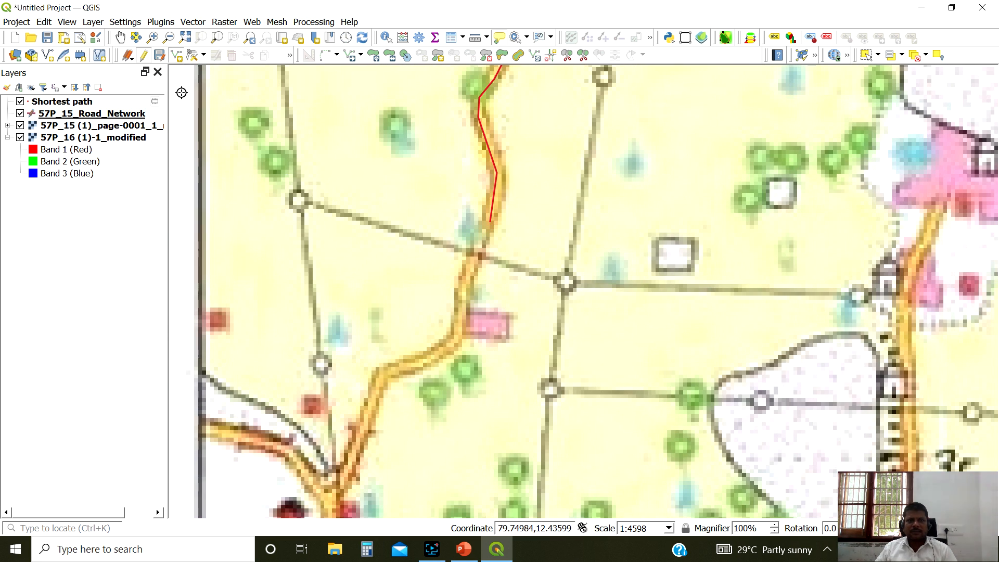
{"action": "left_click", "coordinate": [119, 115]}
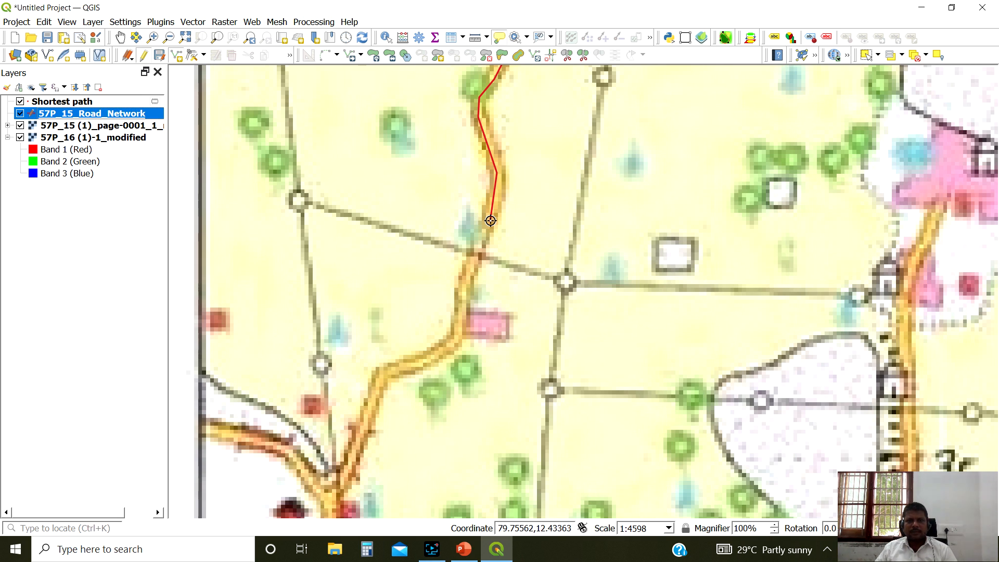
{"action": "scroll", "coordinate": [491, 220], "scroll_direction": "up", "scroll_amount": 1}
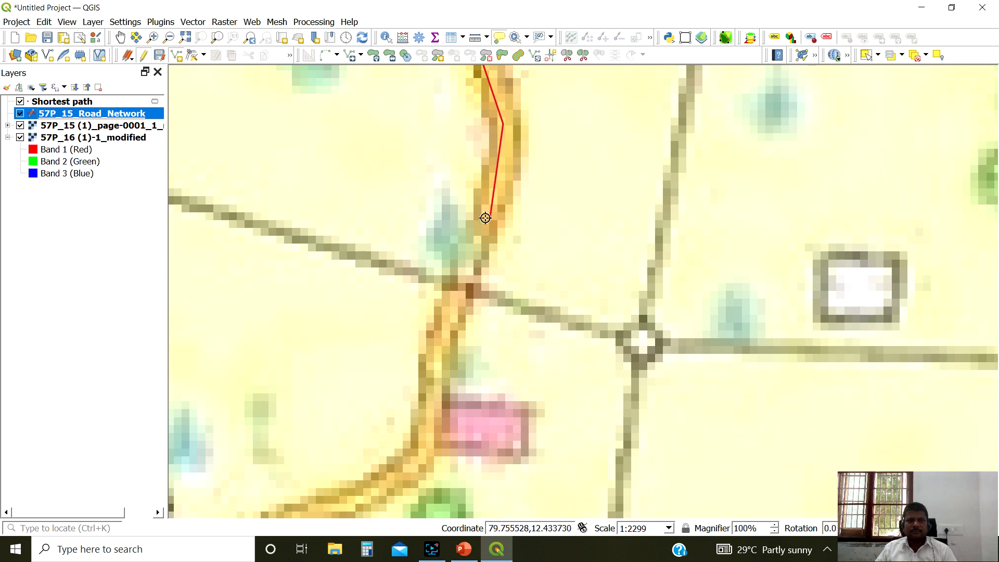
{"action": "left_click", "coordinate": [490, 219]}
{"action": "left_click", "coordinate": [451, 307]}
{"action": "left_click", "coordinate": [427, 406]}
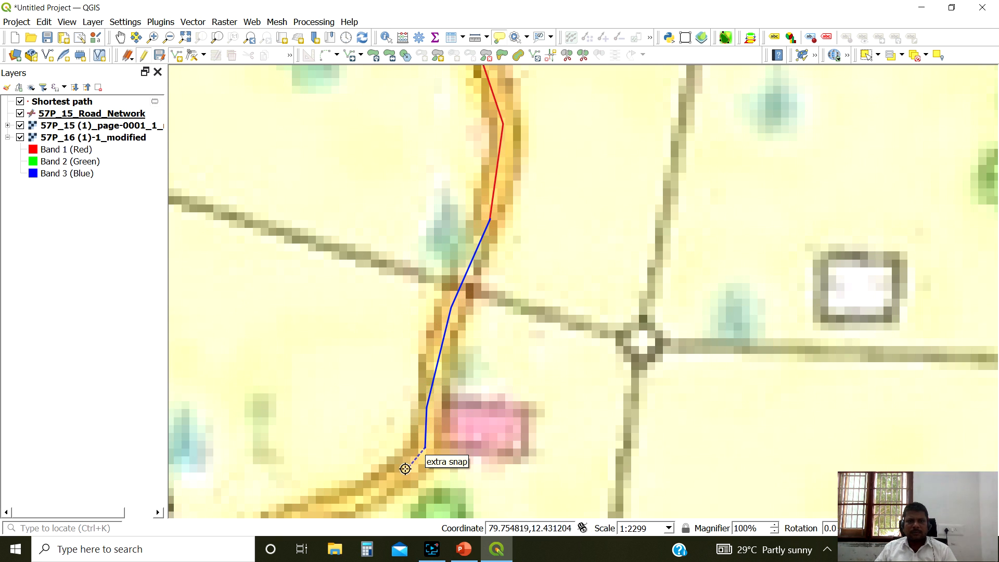
Continue the line around the southwest bend below the pink building and into the stretch leading down to Madūr
{"action": "left_click", "coordinate": [394, 475]}
{"action": "left_click", "coordinate": [349, 497]}
{"action": "left_click_drag", "start_coordinate": [349, 497], "coordinate": [554, 349]}
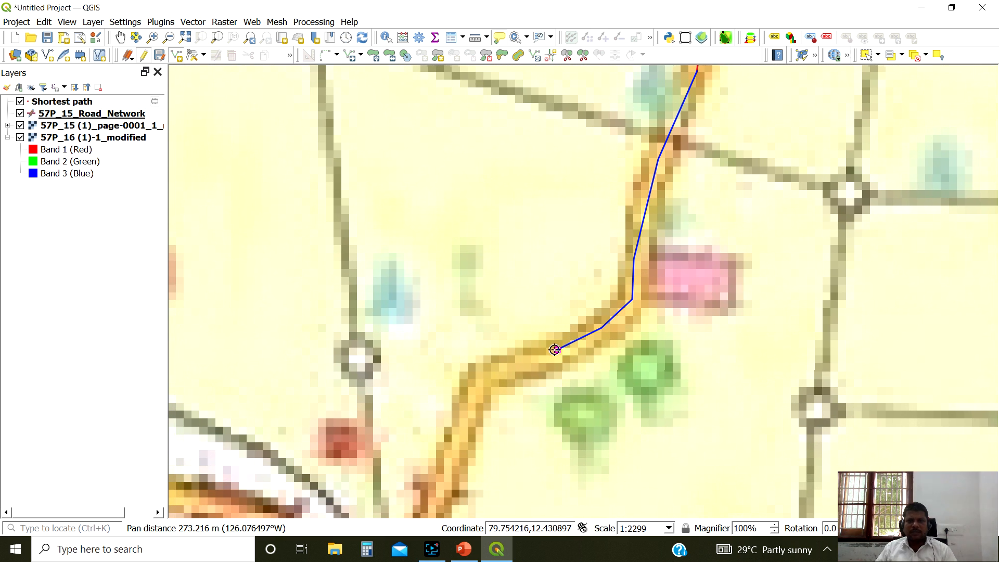
{"action": "left_click", "coordinate": [506, 367]}
{"action": "left_click", "coordinate": [482, 388]}
{"action": "left_click", "coordinate": [470, 422]}
End the line at the road junction above Madūr and save the feature with its id and Name left empty
{"action": "left_click_drag", "start_coordinate": [454, 454], "coordinate": [519, 247]}
{"action": "left_click", "coordinate": [492, 324]}
{"action": "left_click", "coordinate": [445, 425]}
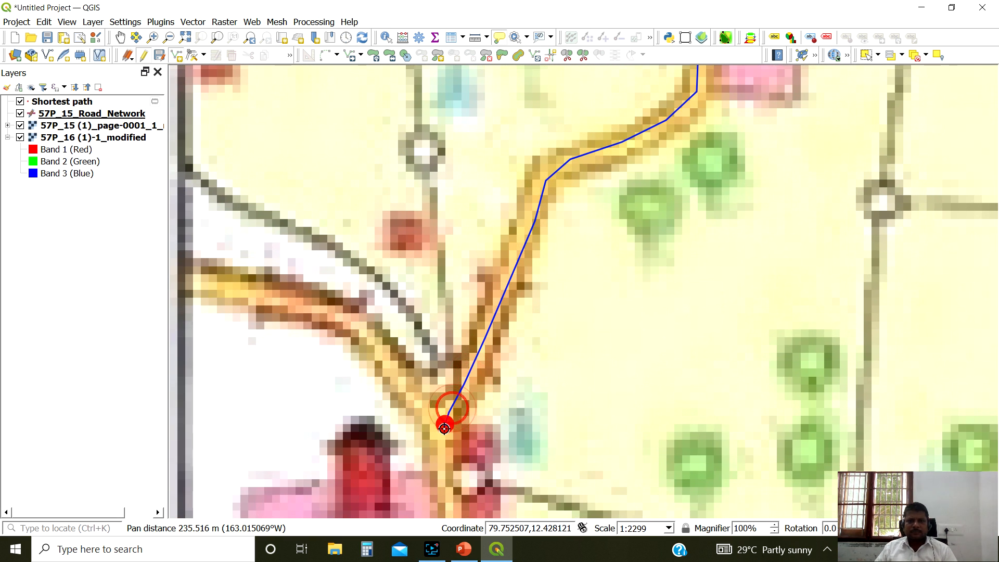
{"action": "right_click", "coordinate": [445, 425]}
{"action": "left_click", "coordinate": [804, 503]}
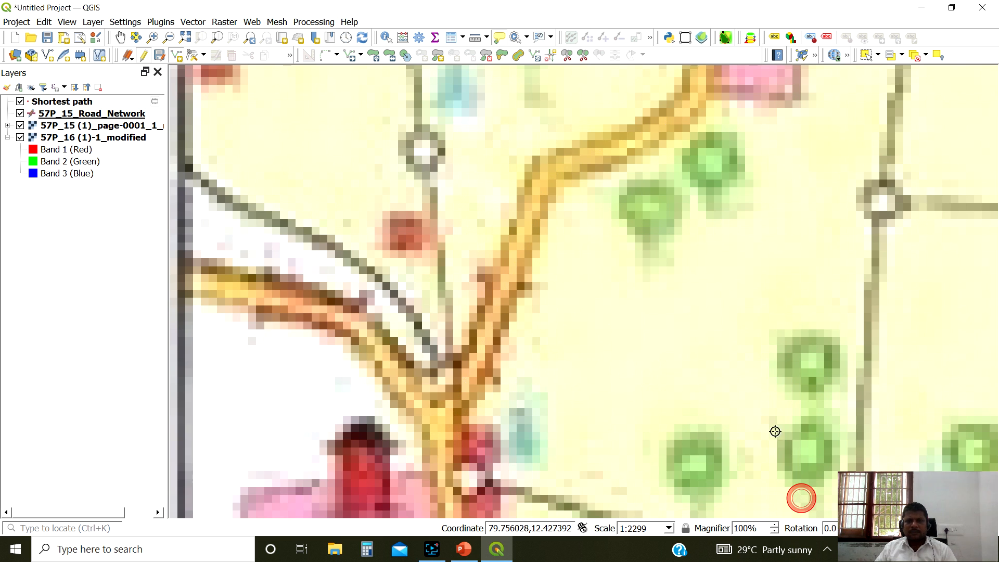
Select the newly traced road line to check where it meets the previous line
{"action": "scroll", "coordinate": [653, 215], "scroll_direction": "down", "scroll_amount": 1}
{"action": "left_click_drag", "start_coordinate": [642, 260], "coordinate": [526, 449]}
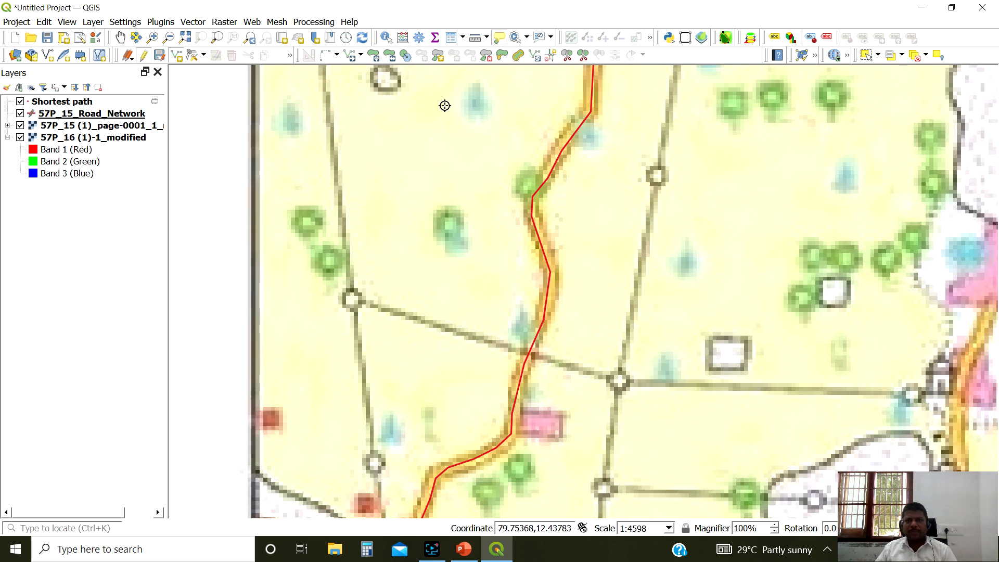
{"action": "left_click", "coordinate": [865, 56]}
{"action": "left_click_drag", "start_coordinate": [439, 323], "coordinate": [637, 424]}
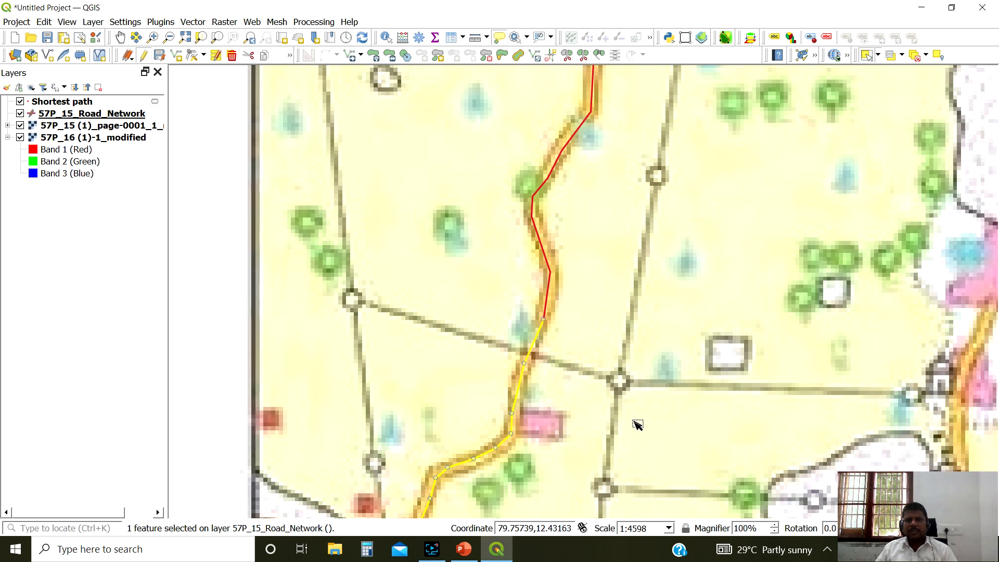
Hide both toposheet rasters and remove the 57P_16 (1)-1_modified layer from the project
{"action": "left_click", "coordinate": [21, 138]}
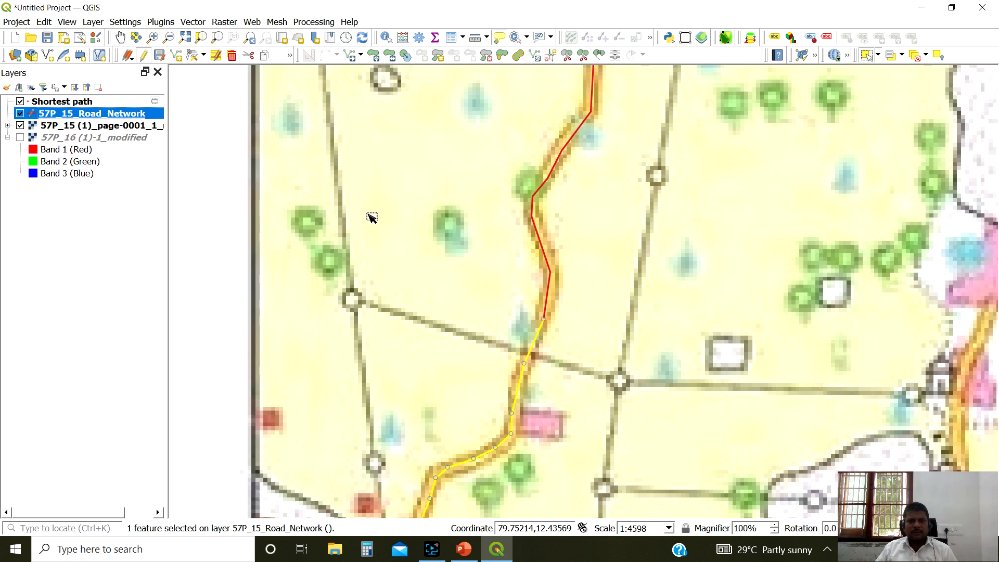
{"action": "left_click", "coordinate": [20, 125]}
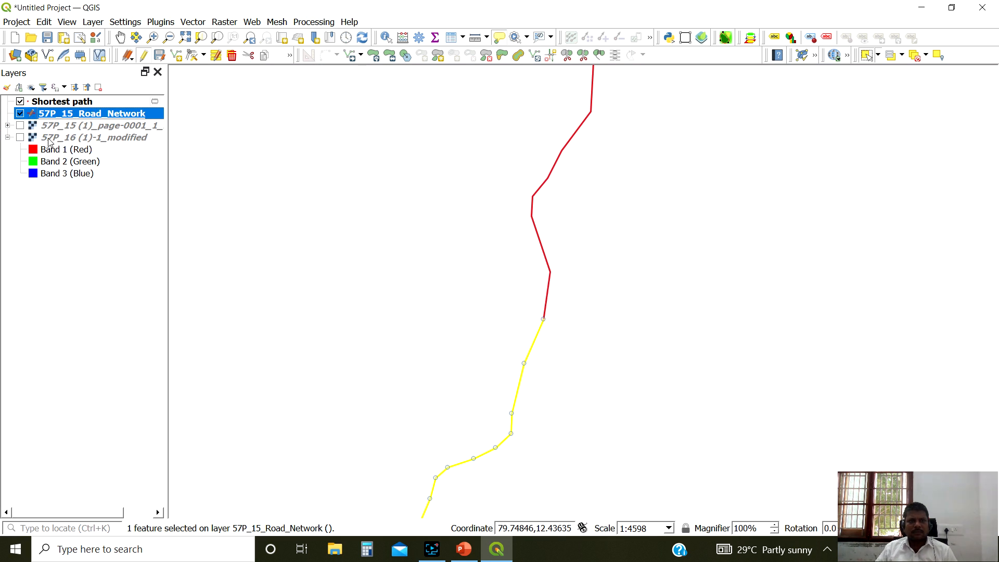
{"action": "right_click", "coordinate": [57, 143]}
{"action": "left_click", "coordinate": [93, 247]}
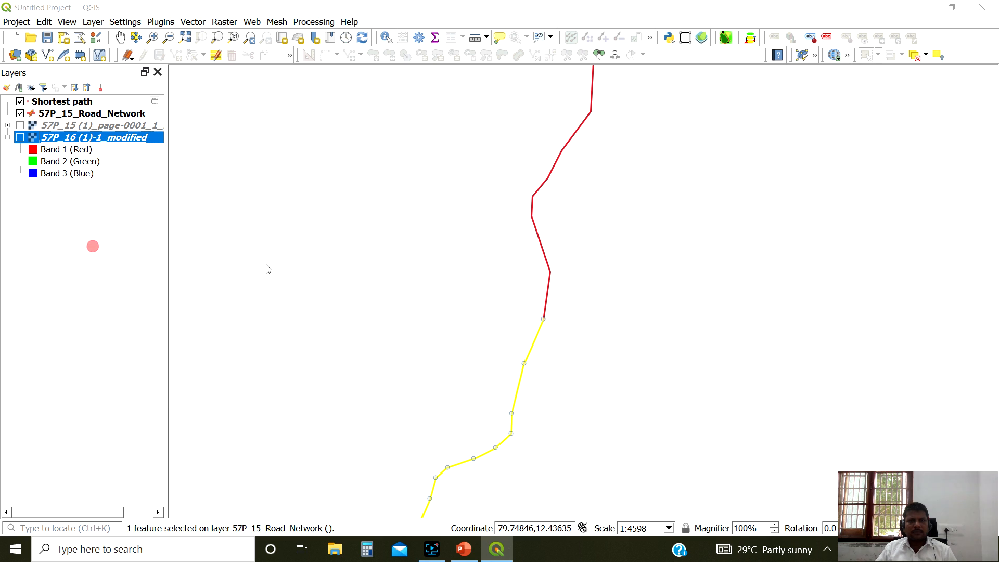
{"action": "left_click", "coordinate": [473, 288]}
Merge the two adjoining road lines in 57P_15_Road_Network into one feature, taking id and Name from Feature -27
{"action": "left_click", "coordinate": [532, 282]}
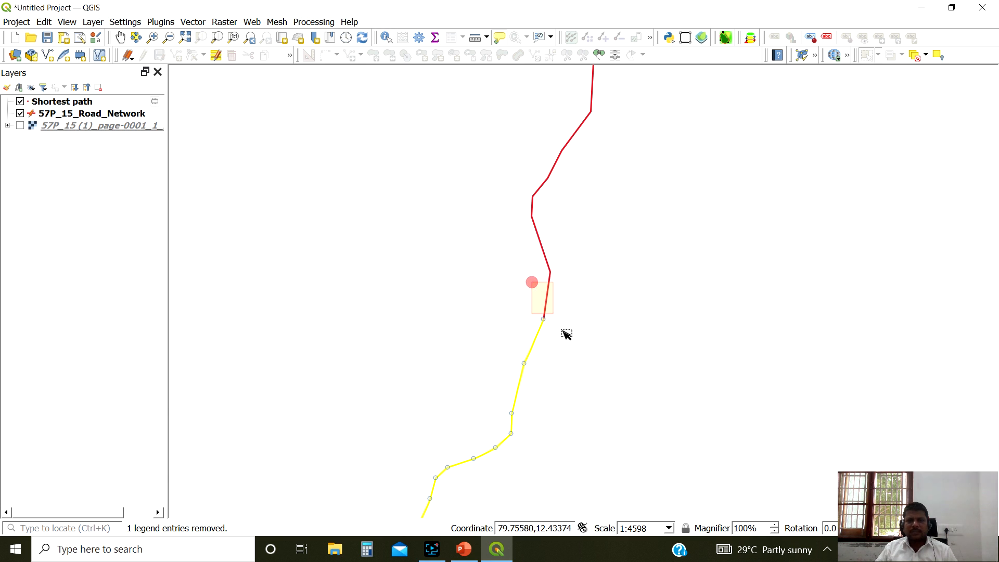
{"action": "left_click", "coordinate": [93, 102]}
{"action": "left_click", "coordinate": [92, 113]}
{"action": "left_click_drag", "start_coordinate": [506, 292], "coordinate": [607, 355]}
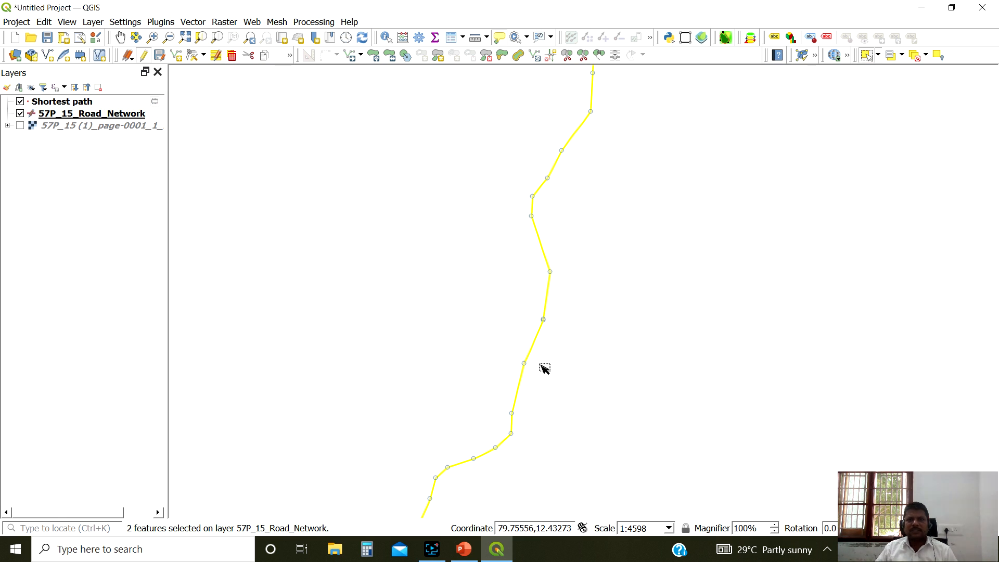
{"action": "left_click", "coordinate": [44, 22]}
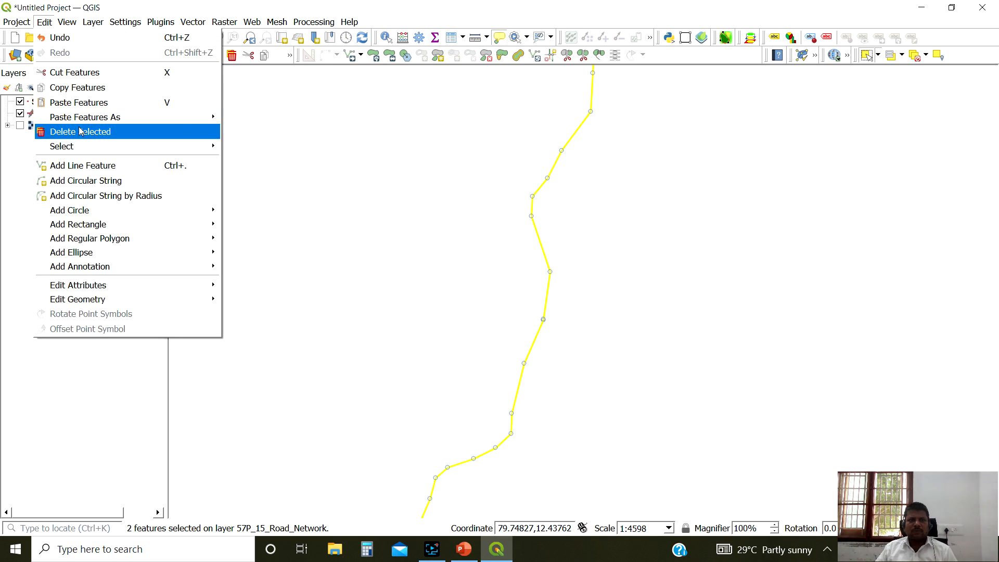
{"action": "mouse_move", "coordinate": [139, 303]}
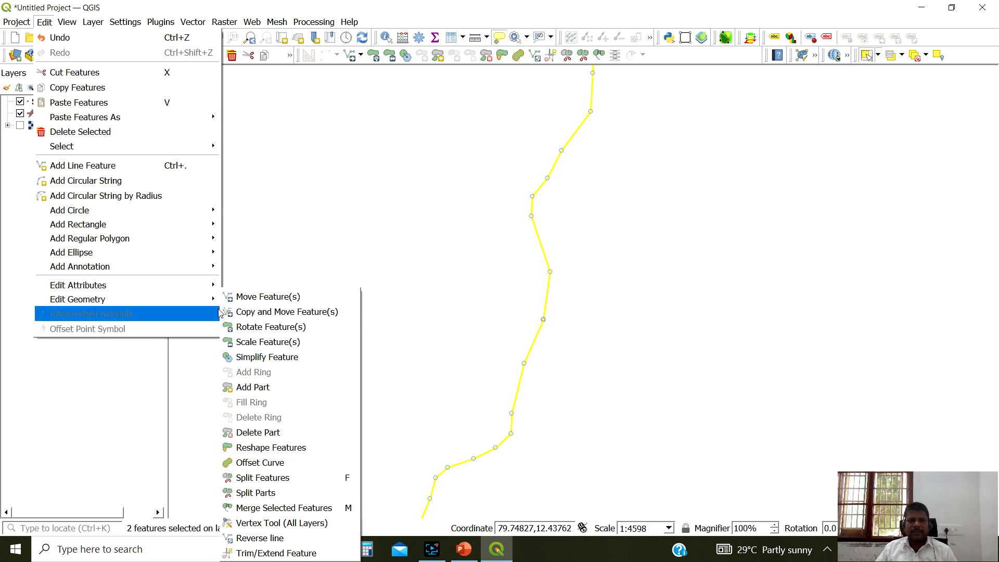
{"action": "left_click", "coordinate": [284, 508]}
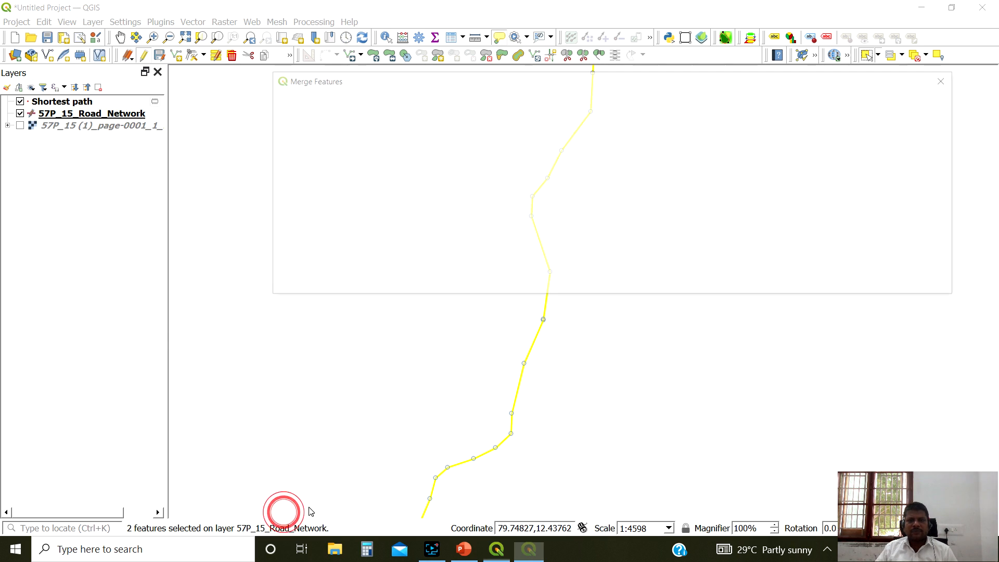
{"action": "left_click_drag", "start_coordinate": [431, 86], "coordinate": [757, 47]}
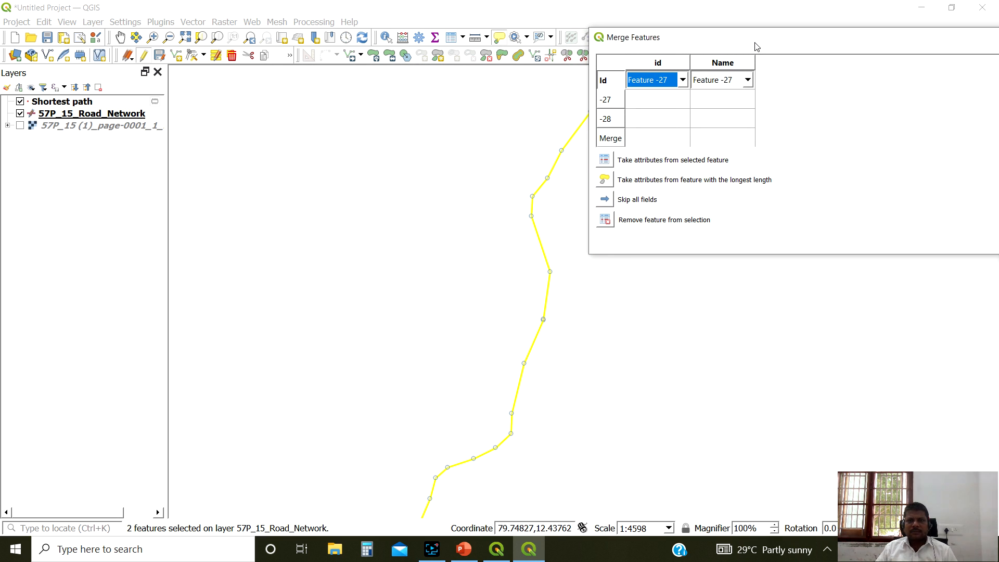
{"action": "left_click", "coordinate": [607, 98]}
{"action": "left_click", "coordinate": [608, 119]}
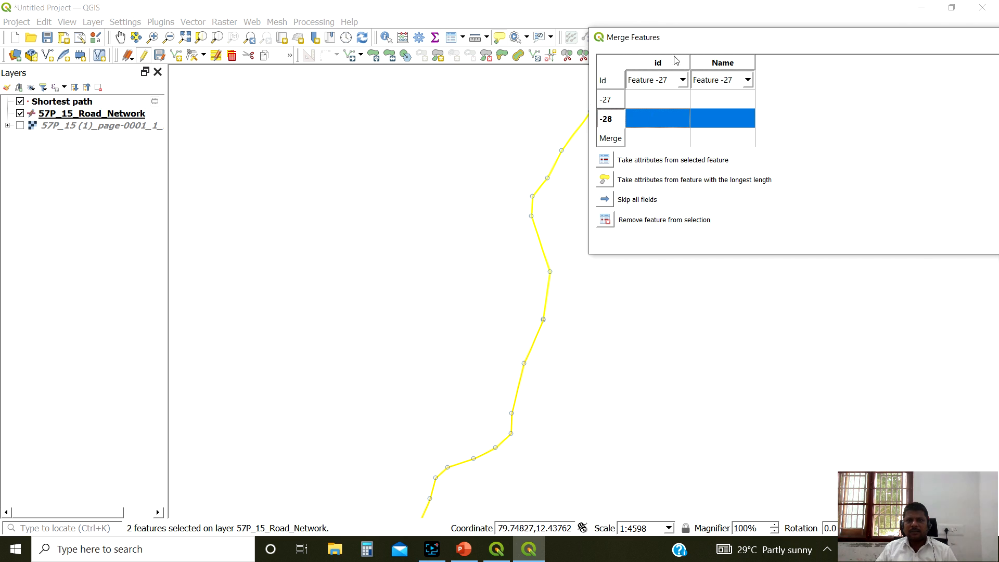
{"action": "left_click_drag", "start_coordinate": [678, 45], "coordinate": [339, 18]}
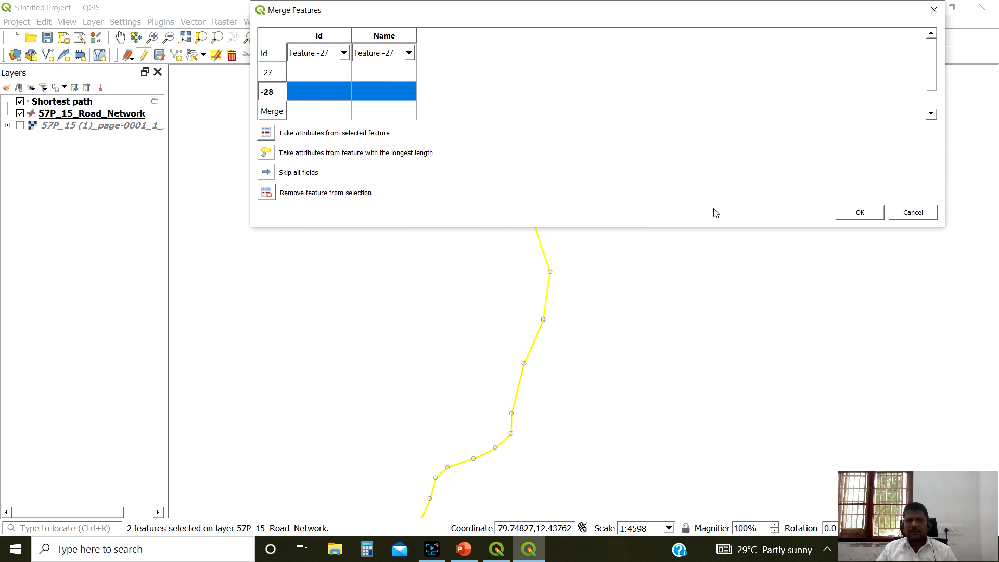
{"action": "left_click", "coordinate": [856, 213]}
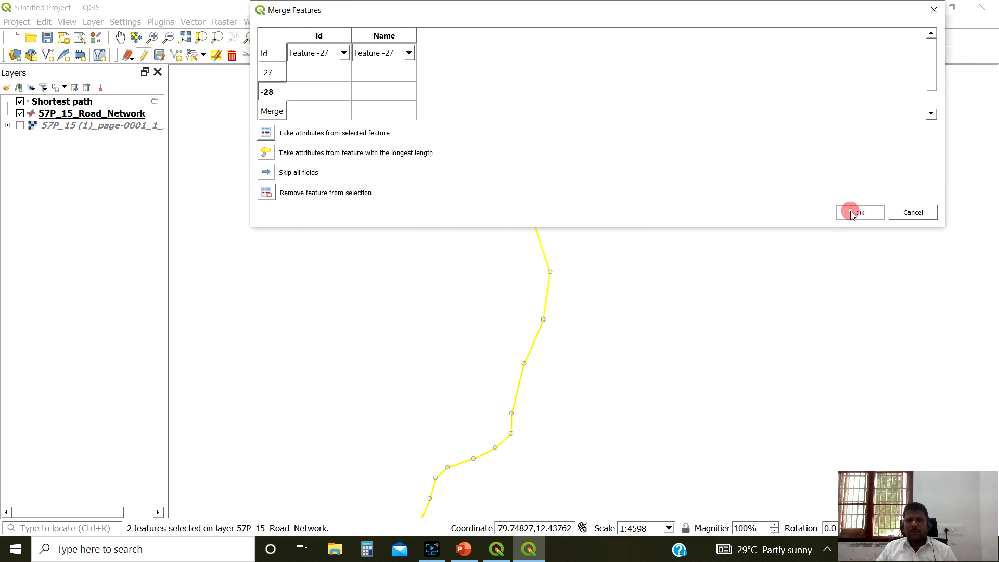
{"action": "left_click", "coordinate": [541, 239]}
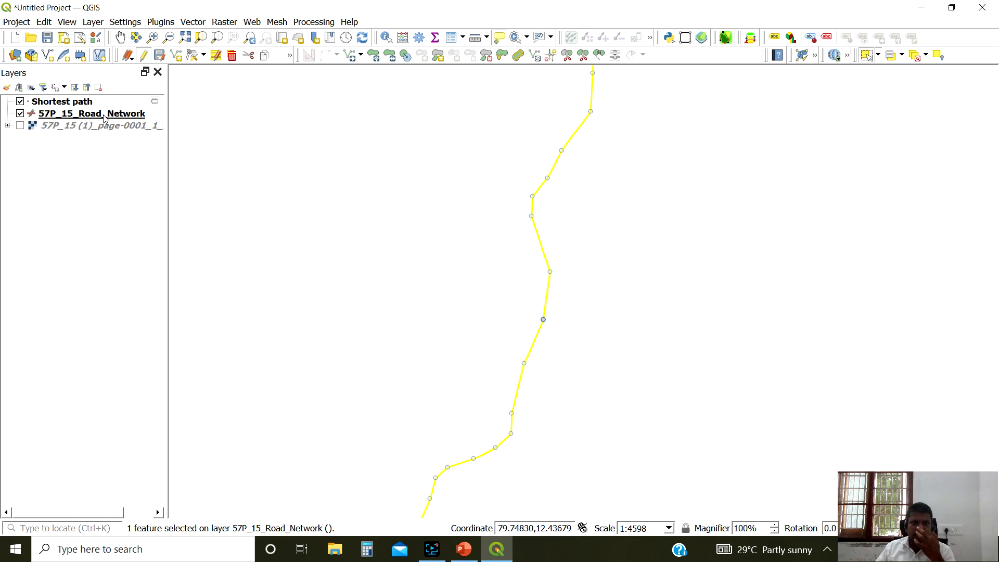
Show the 57P_15 toposheet again and trace a new road line from its western edge to the junction above Madūr
{"action": "left_click", "coordinate": [20, 125]}
{"action": "left_click_drag", "start_coordinate": [634, 395], "coordinate": [716, 111]}
{"action": "left_click_drag", "start_coordinate": [581, 351], "coordinate": [617, 252]}
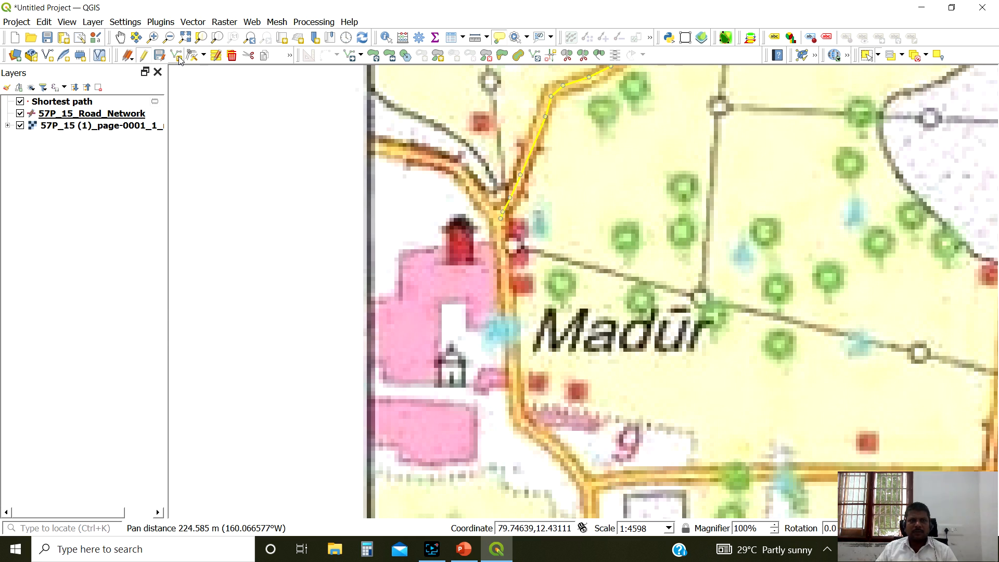
{"action": "left_click", "coordinate": [178, 56]}
{"action": "left_click", "coordinate": [371, 145]}
{"action": "left_click", "coordinate": [424, 157]}
{"action": "left_click", "coordinate": [458, 170]}
{"action": "left_click", "coordinate": [479, 198]}
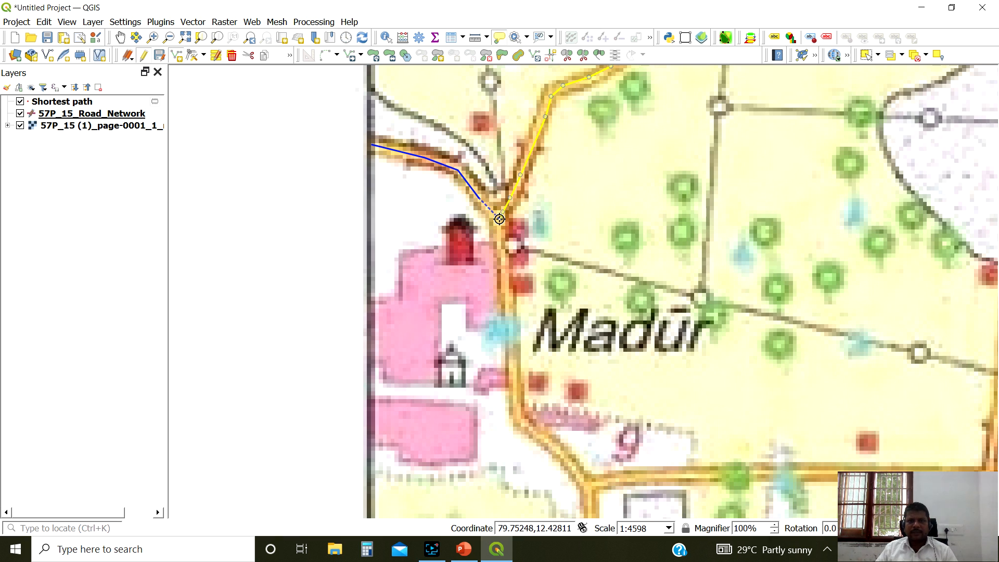
{"action": "left_click", "coordinate": [499, 219]}
Continue the line south through Madūr, adding two off-road vertices at the red houses and beside the number 9
{"action": "left_click", "coordinate": [510, 333]}
{"action": "left_click", "coordinate": [513, 390]}
{"action": "left_click", "coordinate": [541, 438]}
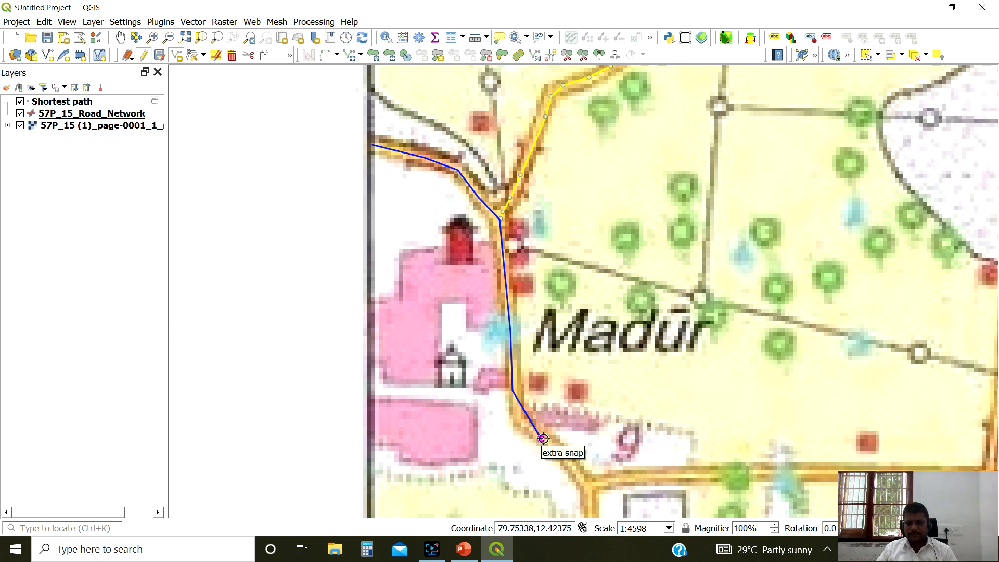
{"action": "left_click", "coordinate": [573, 385]}
{"action": "left_click", "coordinate": [657, 430]}
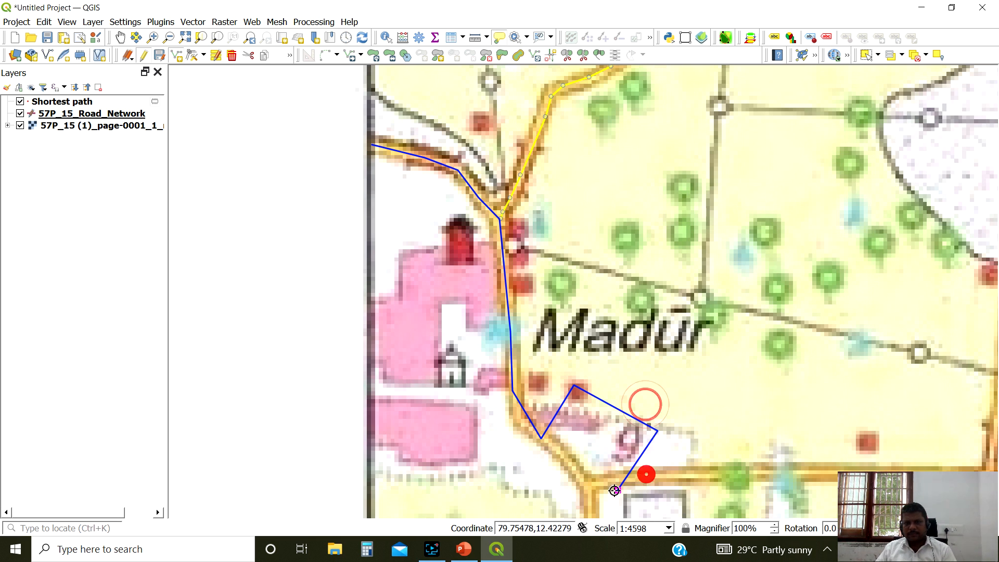
Continue the line back onto the road below the Madūr junction and south past the horizontal grid line
{"action": "left_click_drag", "start_coordinate": [612, 489], "coordinate": [536, 147]}
{"action": "left_click", "coordinate": [515, 173]}
{"action": "left_click", "coordinate": [514, 247]}
{"action": "left_click", "coordinate": [496, 341]}
{"action": "left_click", "coordinate": [492, 388]}
{"action": "left_click", "coordinate": [476, 440]}
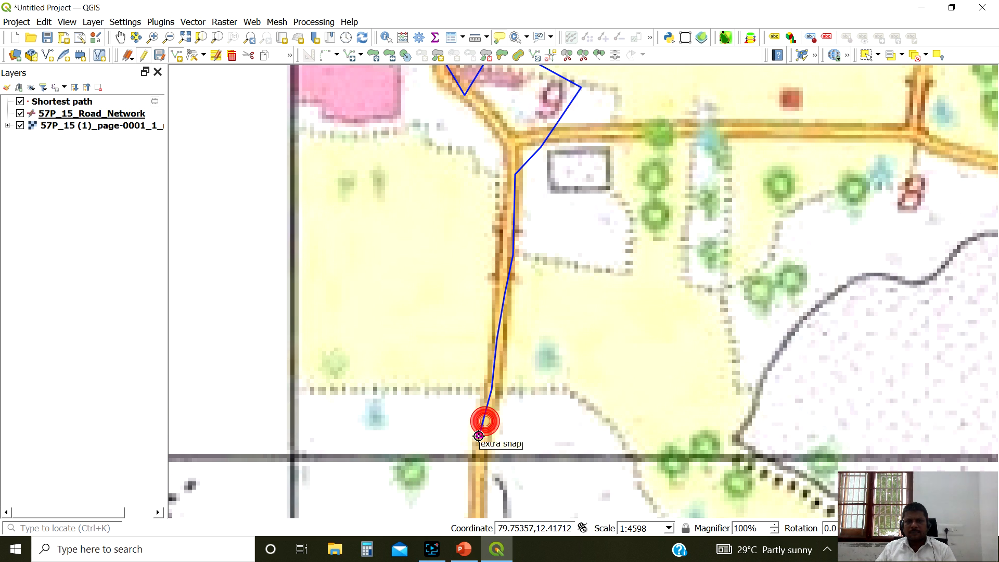
{"action": "left_click", "coordinate": [476, 466]}
{"action": "left_click", "coordinate": [479, 502]}
Trace the road farther south, west of the Open scrub label, to the start of the westward bend
{"action": "left_click_drag", "start_coordinate": [475, 514], "coordinate": [448, 187]}
{"action": "left_click", "coordinate": [449, 228]}
{"action": "left_click", "coordinate": [446, 262]}
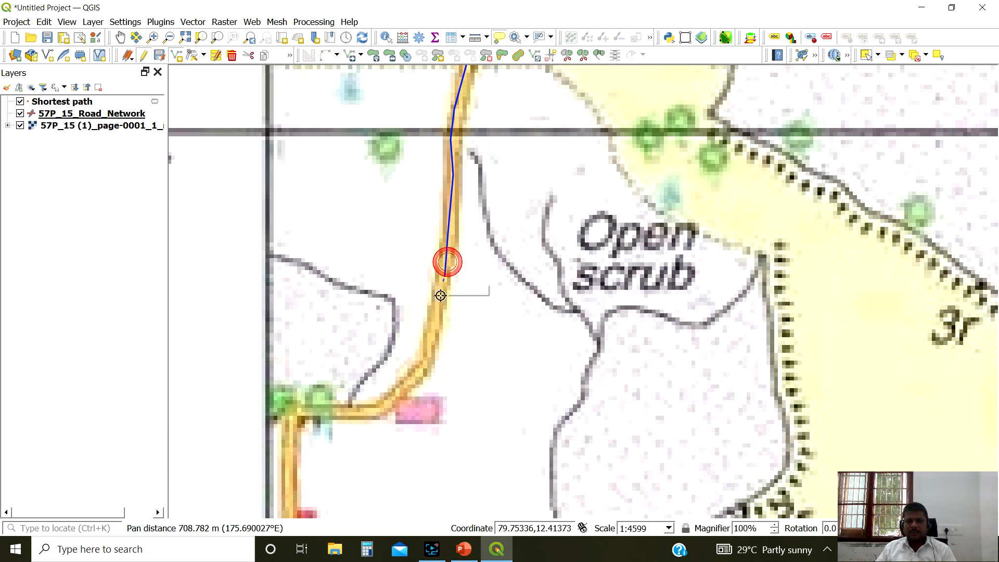
{"action": "left_click", "coordinate": [439, 301]}
{"action": "left_click", "coordinate": [431, 330]}
{"action": "left_click", "coordinate": [427, 360]}
Trace the bend past the pink building, end the line at the junction beside the trees and save it without attributes
{"action": "left_click", "coordinate": [413, 383]}
{"action": "left_click", "coordinate": [397, 396]}
{"action": "left_click", "coordinate": [369, 409]}
{"action": "left_click", "coordinate": [292, 413]}
{"action": "right_click", "coordinate": [292, 413]}
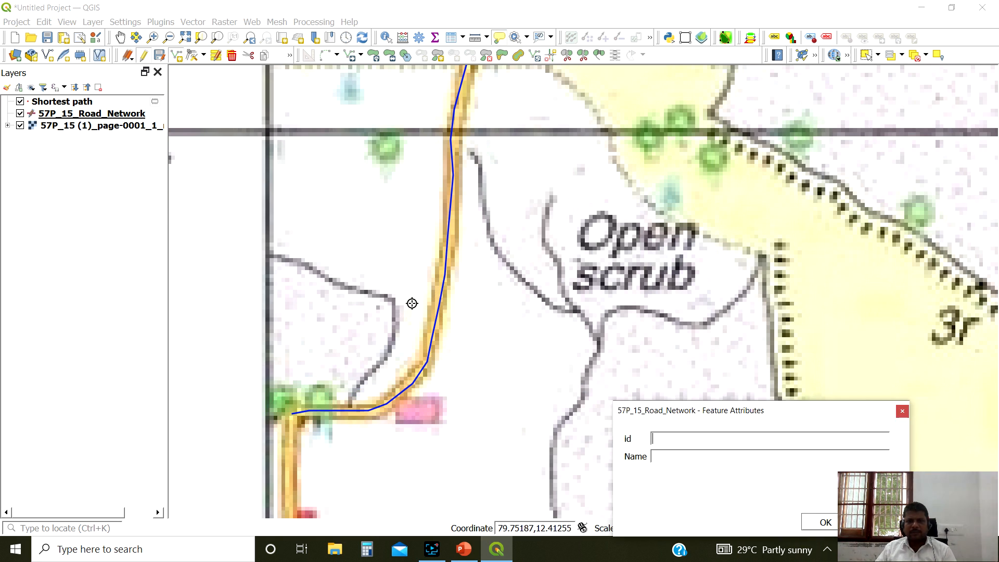
{"action": "left_click", "coordinate": [816, 526]}
Try to reshape the Madūr road: start a reshape line inside the pink building area and follow the bend to the junction
{"action": "left_click_drag", "start_coordinate": [591, 127], "coordinate": [621, 478]}
{"action": "left_click_drag", "start_coordinate": [551, 221], "coordinate": [609, 367]}
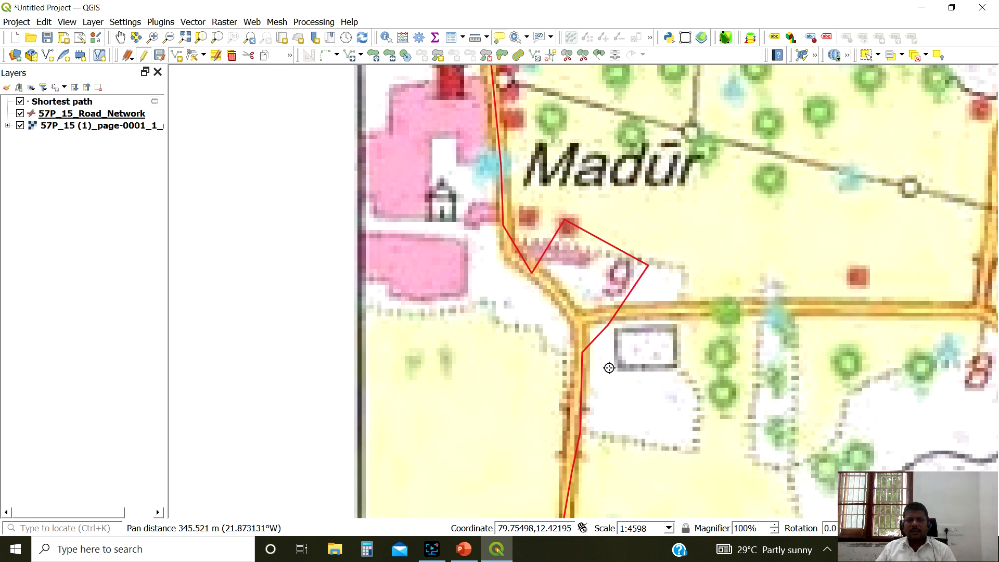
{"action": "left_click", "coordinate": [42, 23]}
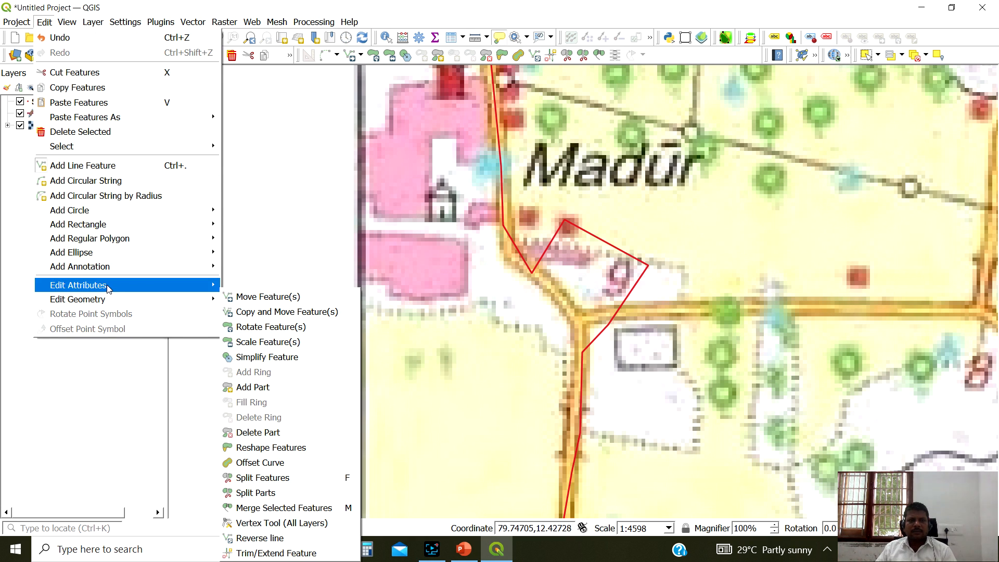
{"action": "mouse_move", "coordinate": [107, 300]}
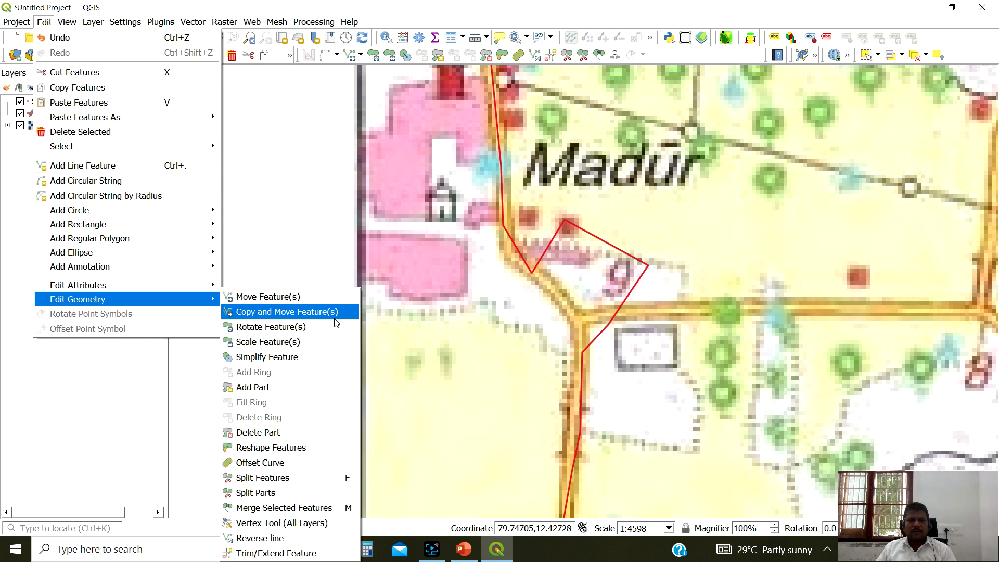
{"action": "left_click", "coordinate": [279, 447]}
{"action": "left_click", "coordinate": [454, 150]}
{"action": "left_click", "coordinate": [501, 222]}
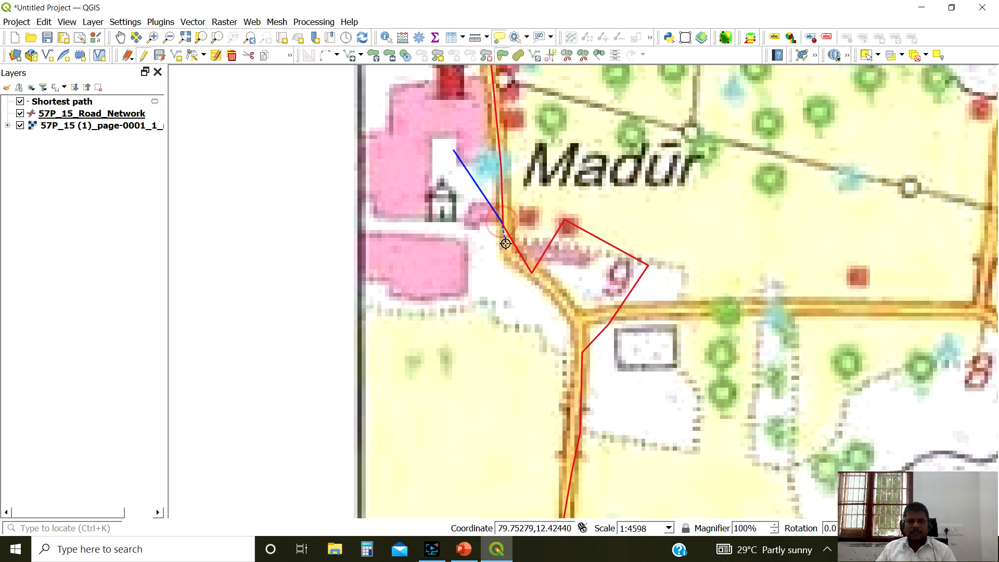
{"action": "left_click", "coordinate": [512, 260]}
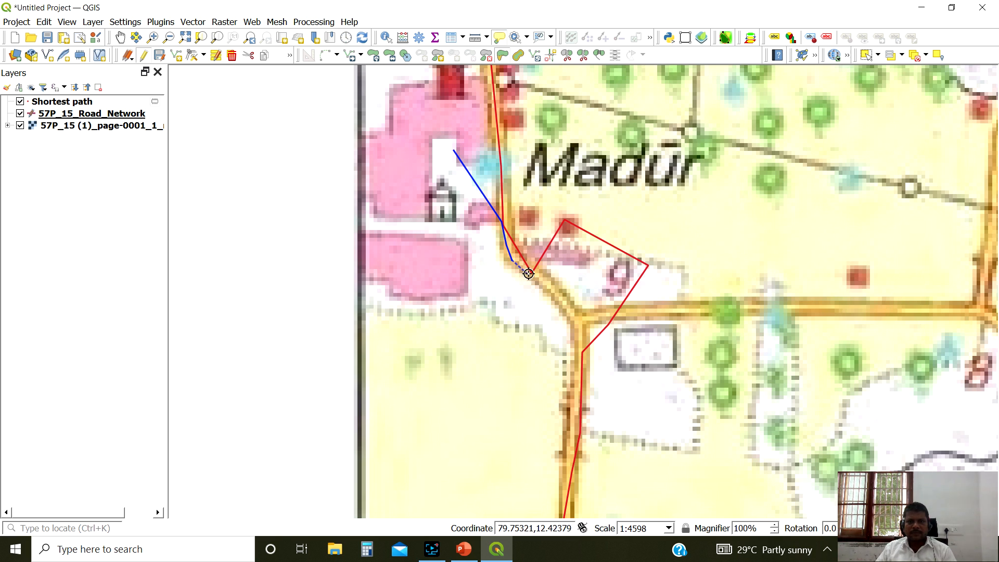
{"action": "left_click", "coordinate": [531, 271]}
{"action": "left_click", "coordinate": [575, 312]}
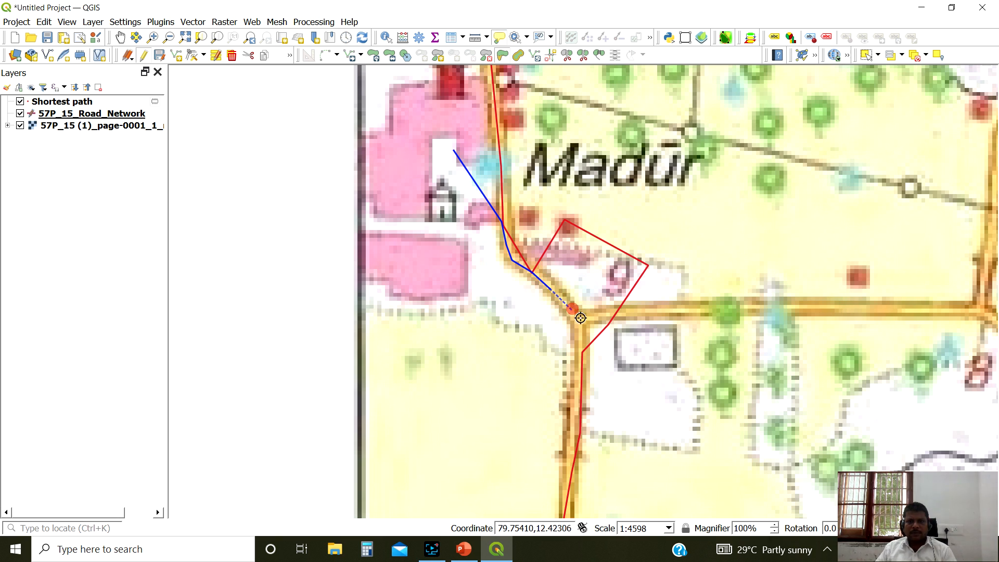
Continue the reshape line from the Madūr junction south along the road and finish it just above the horizontal grid line
{"action": "left_click", "coordinate": [582, 351]}
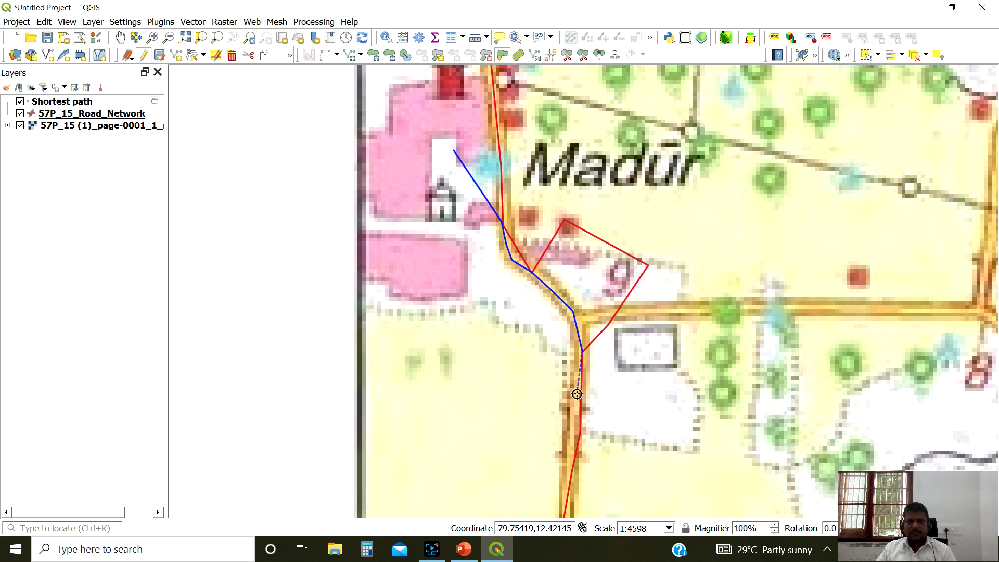
{"action": "left_click", "coordinate": [573, 452]}
{"action": "left_click_drag", "start_coordinate": [567, 469], "coordinate": [577, 254]}
{"action": "left_click", "coordinate": [572, 361]}
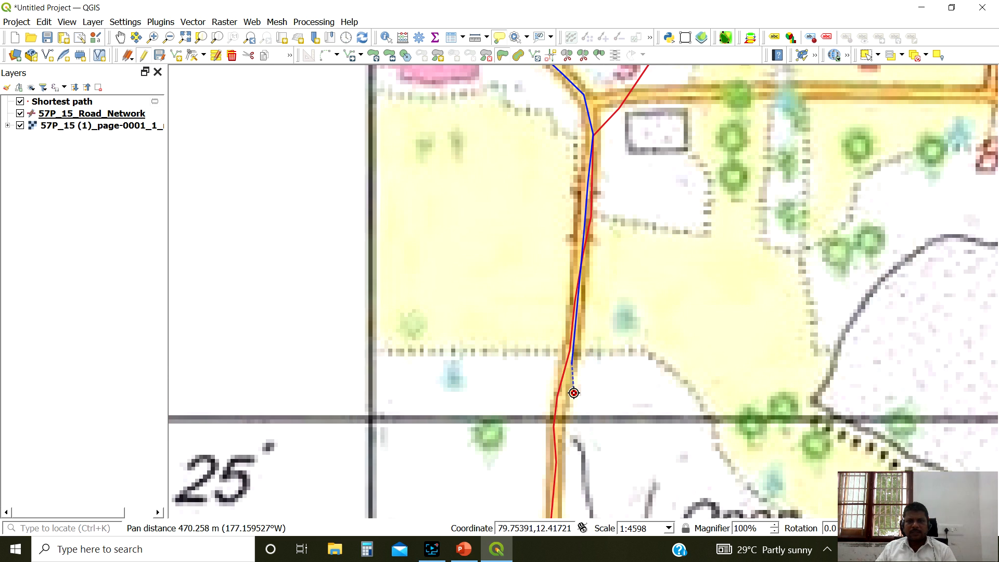
{"action": "left_click", "coordinate": [574, 393]}
{"action": "right_click", "coordinate": [573, 393]}
Try to reshape the Madūr road with a line drawn north from the dotted field boundary through the junction to the small pink building
{"action": "left_click", "coordinate": [582, 340]}
{"action": "left_click", "coordinate": [576, 299]}
{"action": "left_click", "coordinate": [583, 234]}
{"action": "left_click", "coordinate": [585, 172]}
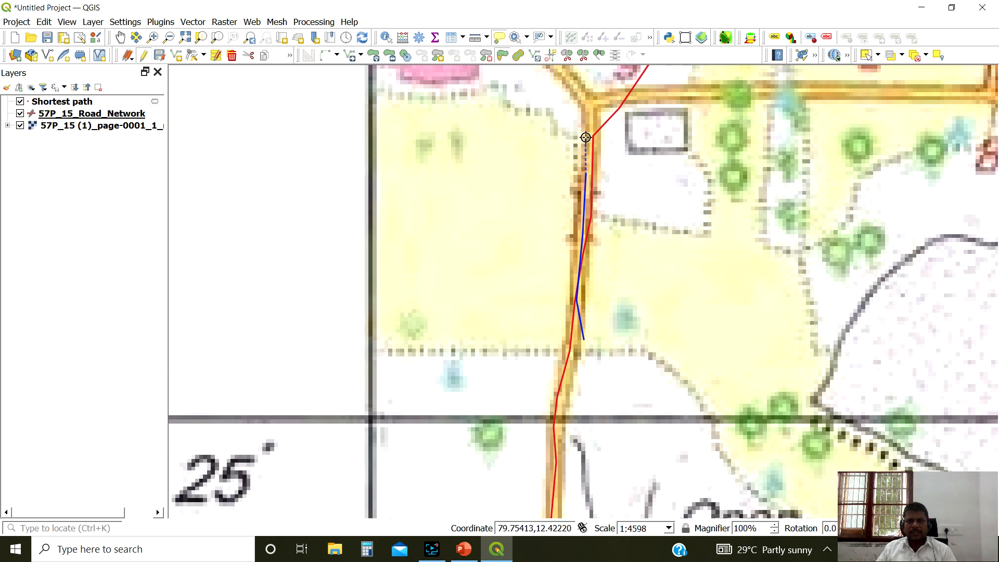
{"action": "left_click", "coordinate": [589, 110]}
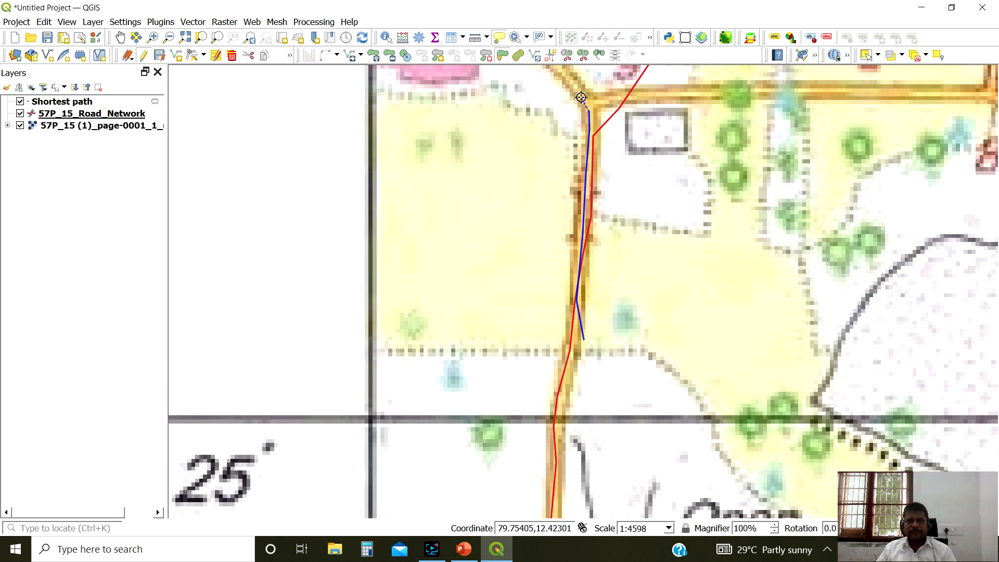
{"action": "left_click", "coordinate": [583, 94]}
{"action": "left_click_drag", "start_coordinate": [582, 94], "coordinate": [637, 352]}
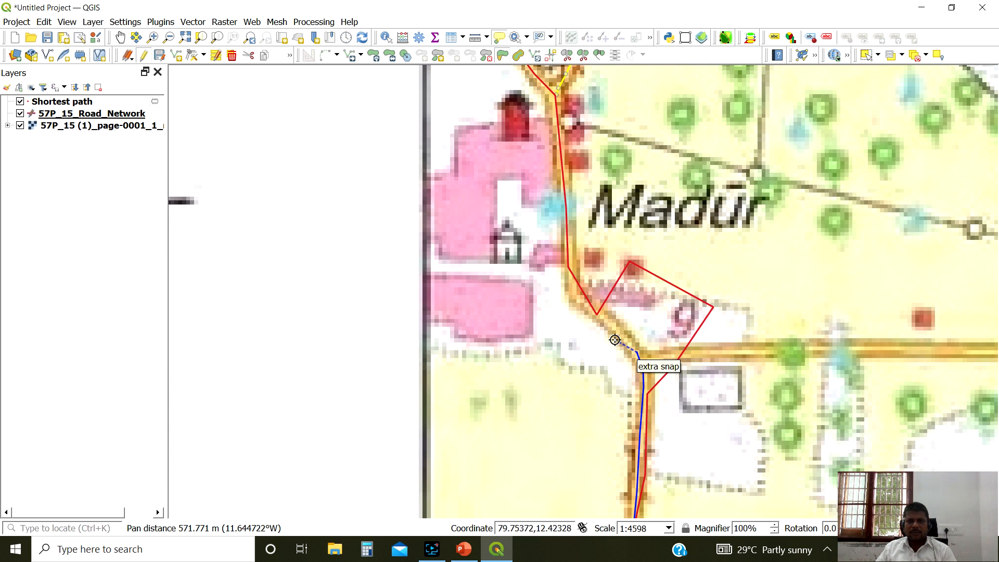
{"action": "left_click", "coordinate": [597, 313]}
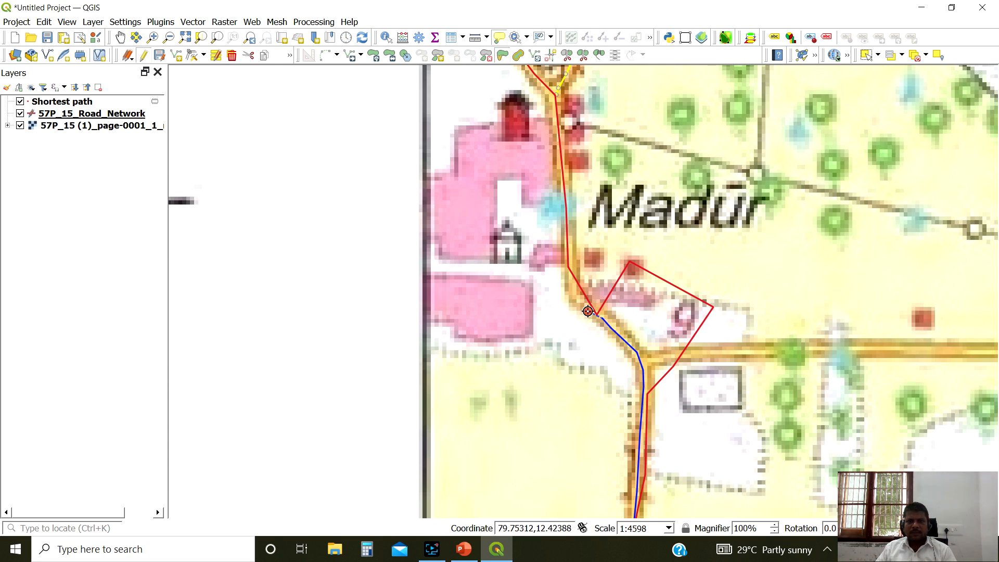
{"action": "left_click", "coordinate": [572, 298]}
{"action": "left_click", "coordinate": [569, 254]}
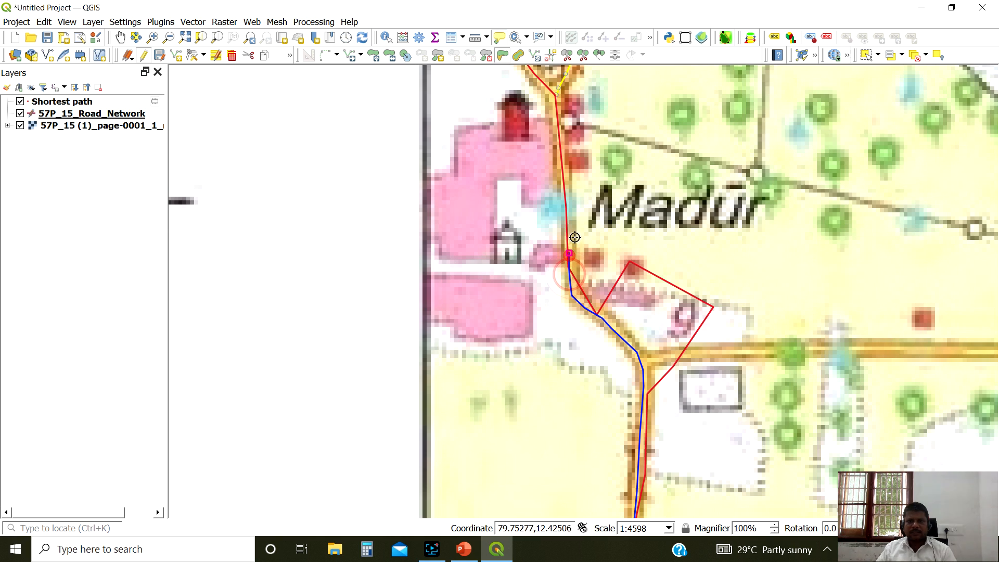
{"action": "right_click", "coordinate": [582, 220]}
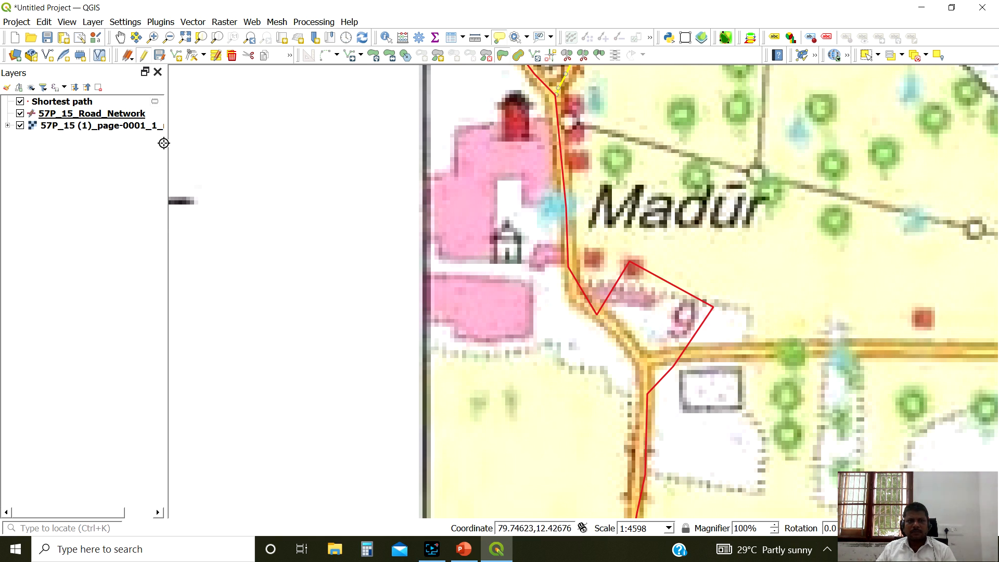
Save and restart editing of 57P_15_Road_Network, and select the traced road line running through Madūr
{"action": "left_click", "coordinate": [116, 118]}
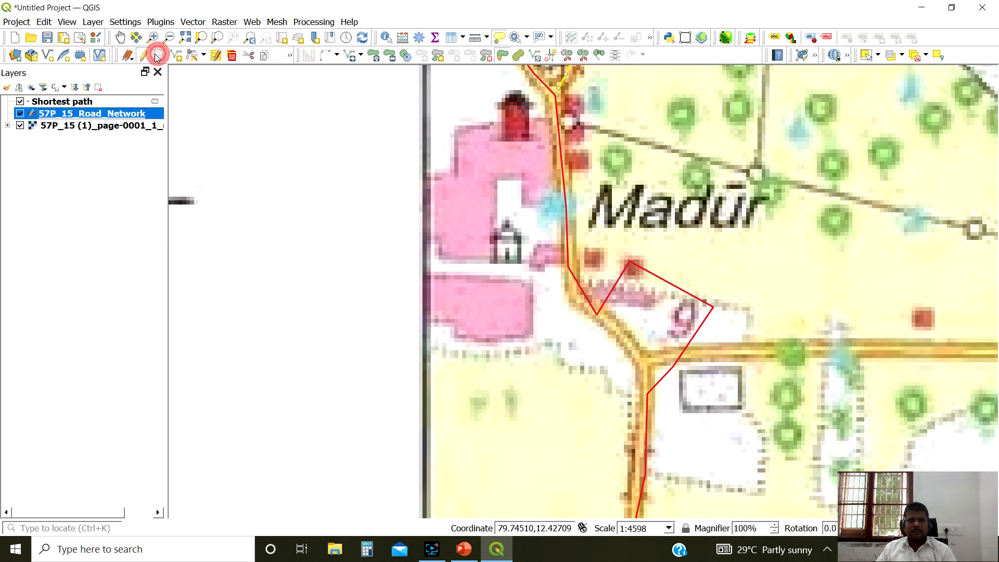
{"action": "left_click", "coordinate": [144, 55]}
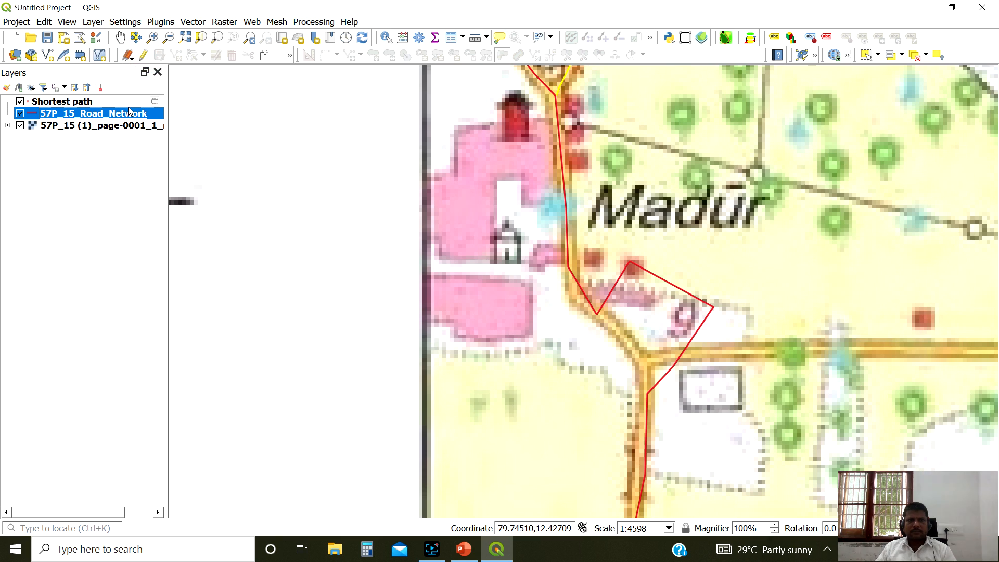
{"action": "left_click", "coordinate": [144, 56]}
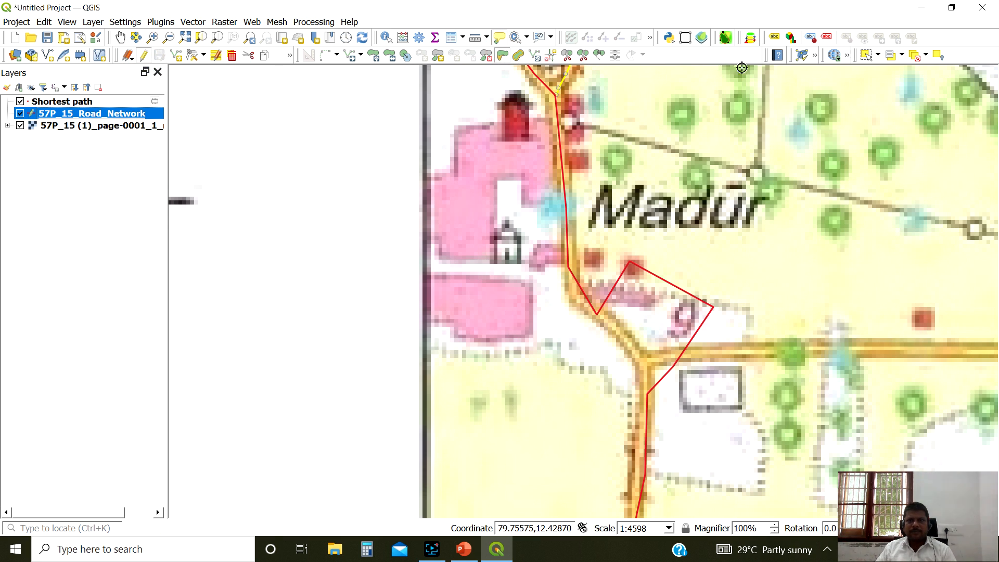
{"action": "left_click", "coordinate": [866, 55]}
{"action": "left_click", "coordinate": [583, 291]}
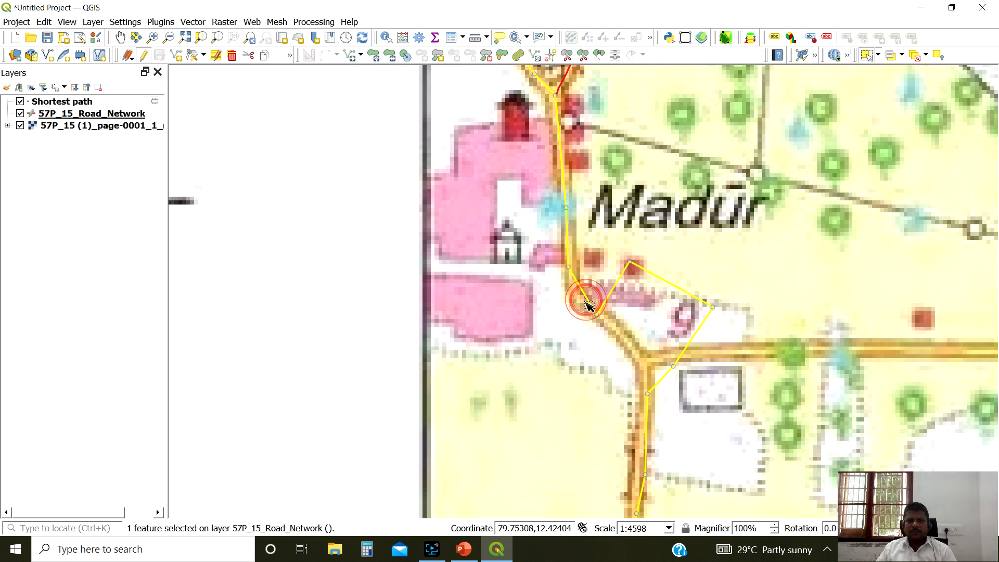
Reshape the selected line along the bend from the small pink building to below the junction, bypassing the vertices at the red houses and number 9
{"action": "left_click", "coordinate": [501, 55]}
{"action": "left_click", "coordinate": [528, 229]}
{"action": "left_click", "coordinate": [570, 269]}
{"action": "left_click", "coordinate": [627, 334]}
{"action": "left_click", "coordinate": [653, 376]}
{"action": "right_click", "coordinate": [674, 409]}
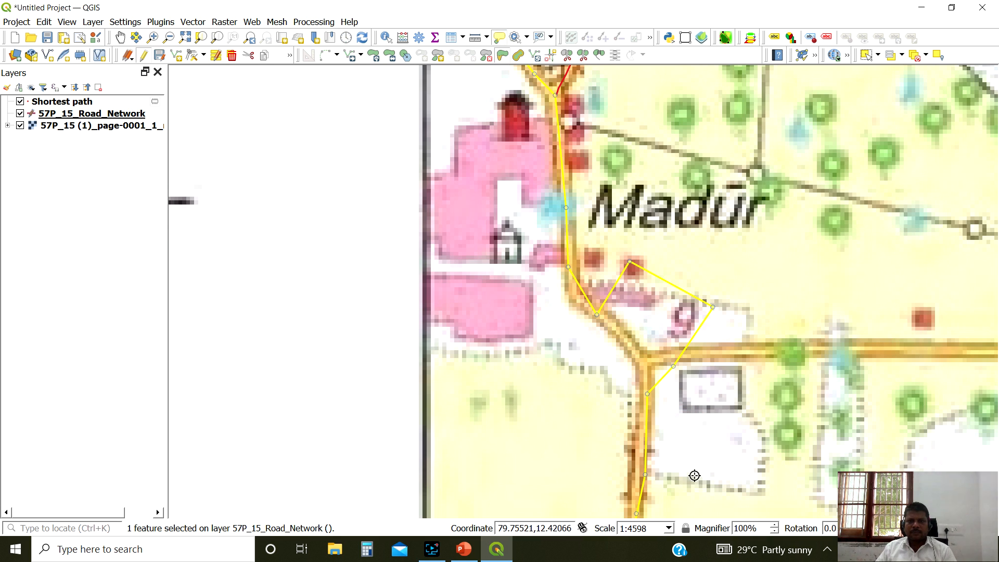
Refine the bend south of the Madūr label with a second reshape line following the road's west side down to the junction
{"action": "left_click", "coordinate": [603, 224]}
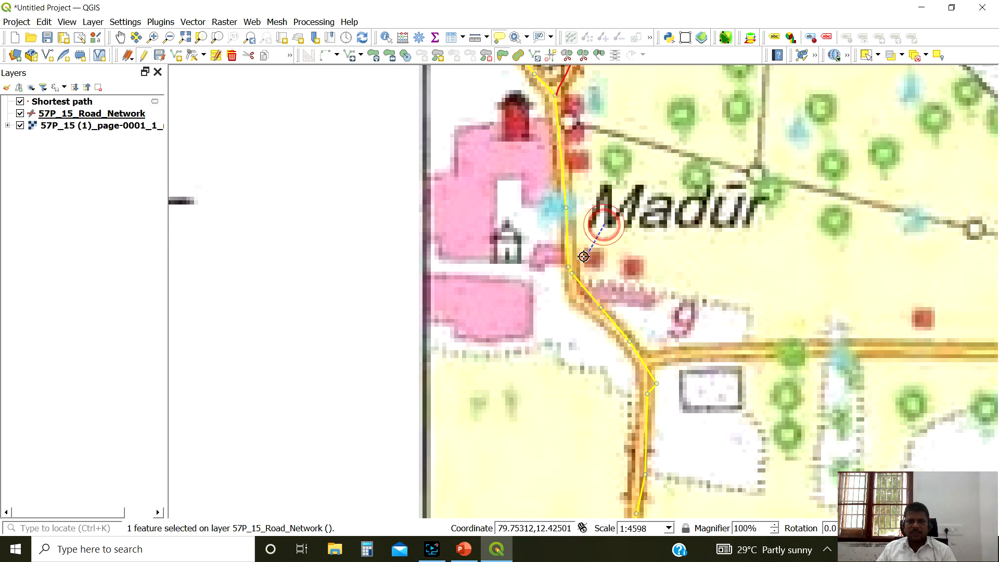
{"action": "left_click", "coordinate": [569, 274]}
{"action": "left_click", "coordinate": [572, 296]}
{"action": "left_click", "coordinate": [629, 338]}
{"action": "right_click", "coordinate": [681, 375]}
Reshape the line from the Madūr junction south along the road to just above the dotted field boundary
{"action": "left_click", "coordinate": [651, 299]}
{"action": "left_click", "coordinate": [636, 341]}
{"action": "left_click", "coordinate": [642, 373]}
{"action": "left_click", "coordinate": [643, 444]}
{"action": "left_click_drag", "start_coordinate": [643, 444], "coordinate": [635, 179]}
{"action": "left_click", "coordinate": [622, 274]}
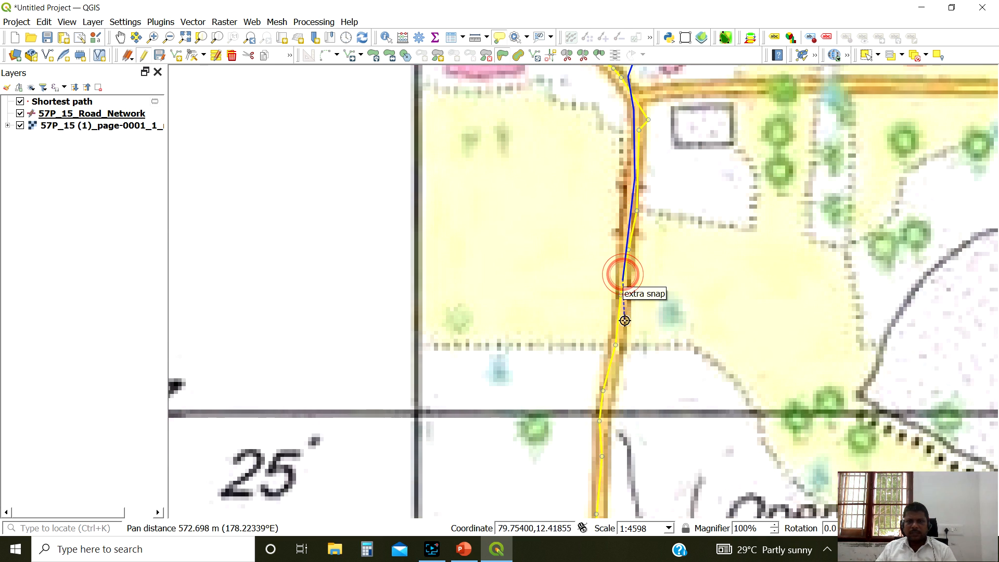
{"action": "right_click", "coordinate": [632, 357]}
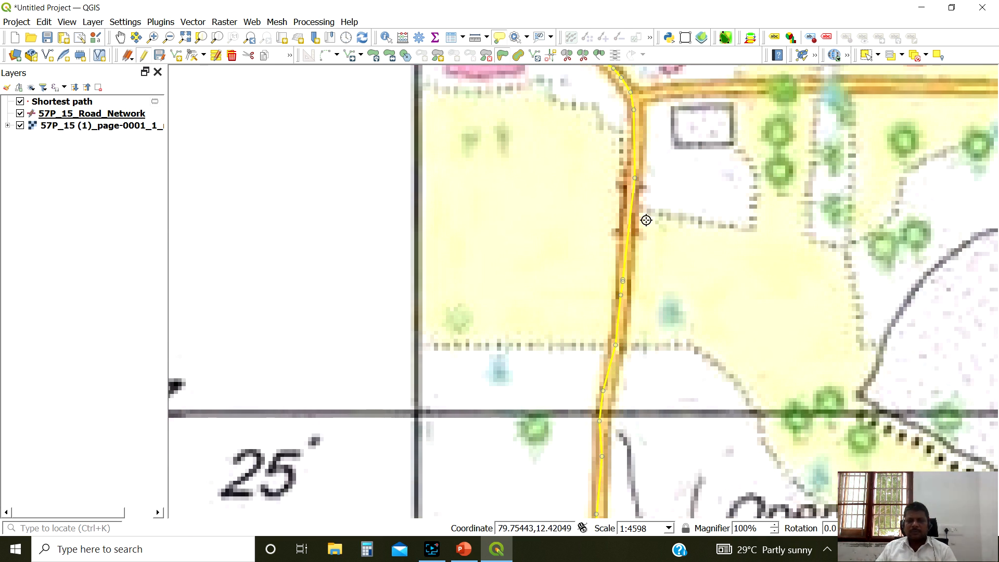
End editing of 57P_15_Road_Network and open the layer's attribute table
{"action": "left_click", "coordinate": [143, 54]}
{"action": "scroll", "coordinate": [419, 187], "scroll_direction": "down", "scroll_amount": 1}
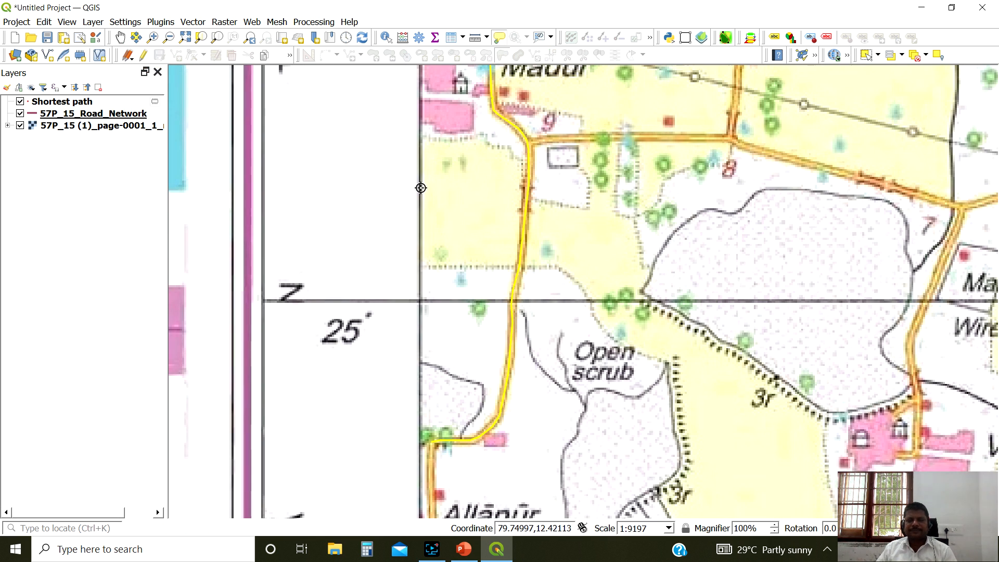
{"action": "left_click", "coordinate": [121, 114]}
{"action": "right_click", "coordinate": [120, 114]}
{"action": "left_click", "coordinate": [186, 295]}
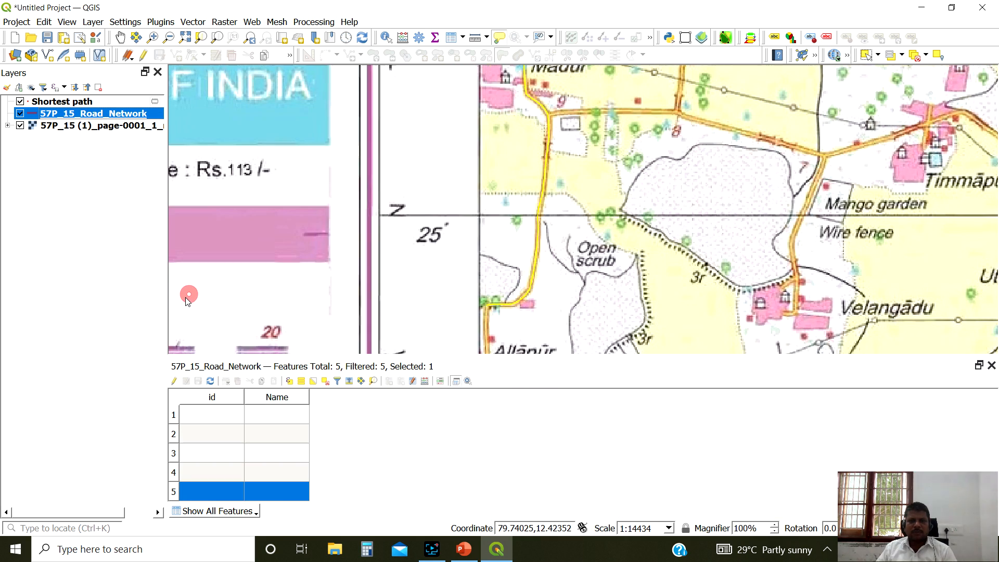
Enable editing in the attribute table and set Name to SH for the fifth and fourth features
{"action": "left_click", "coordinate": [259, 482]}
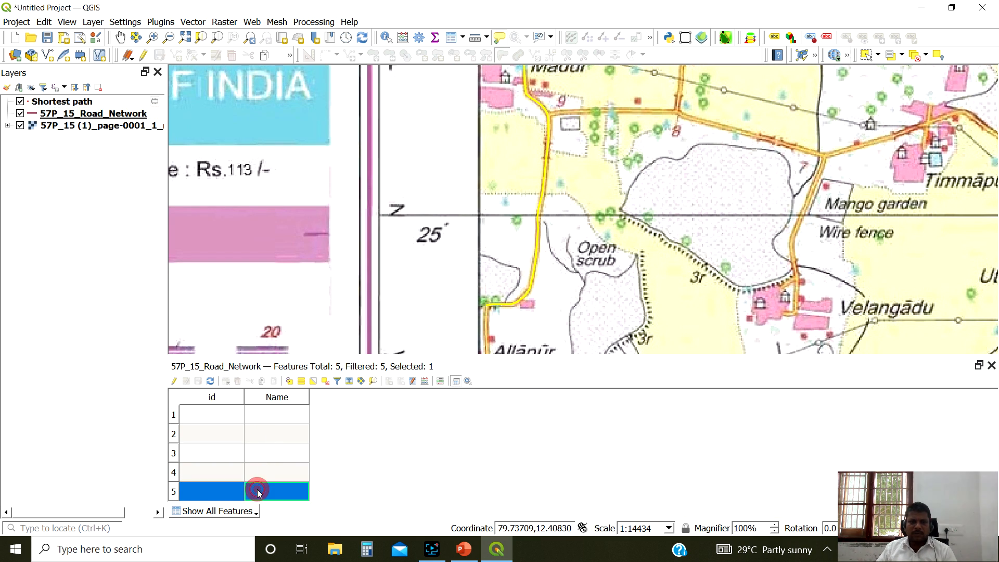
{"action": "left_click", "coordinate": [176, 381]}
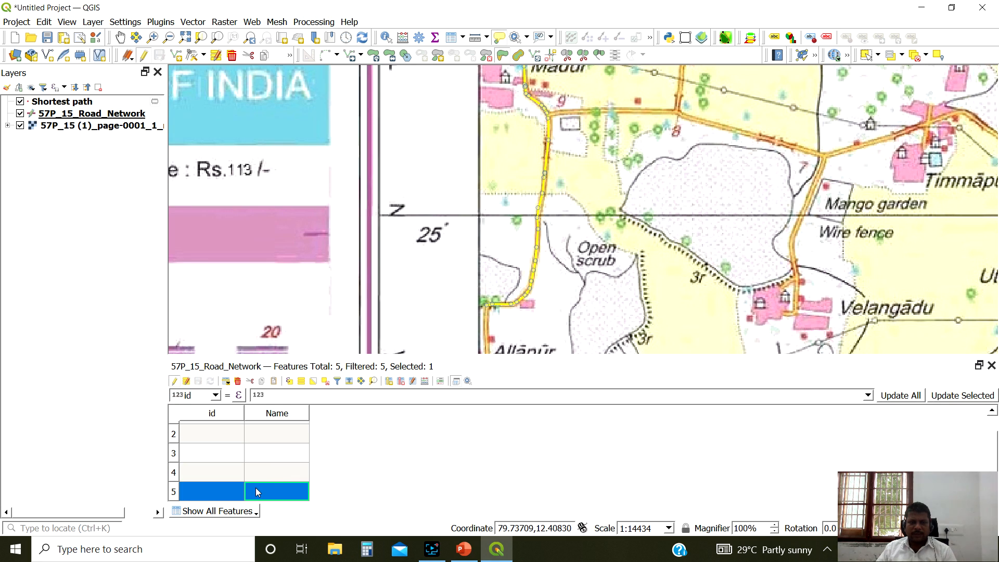
{"action": "double_click", "coordinate": [256, 486]}
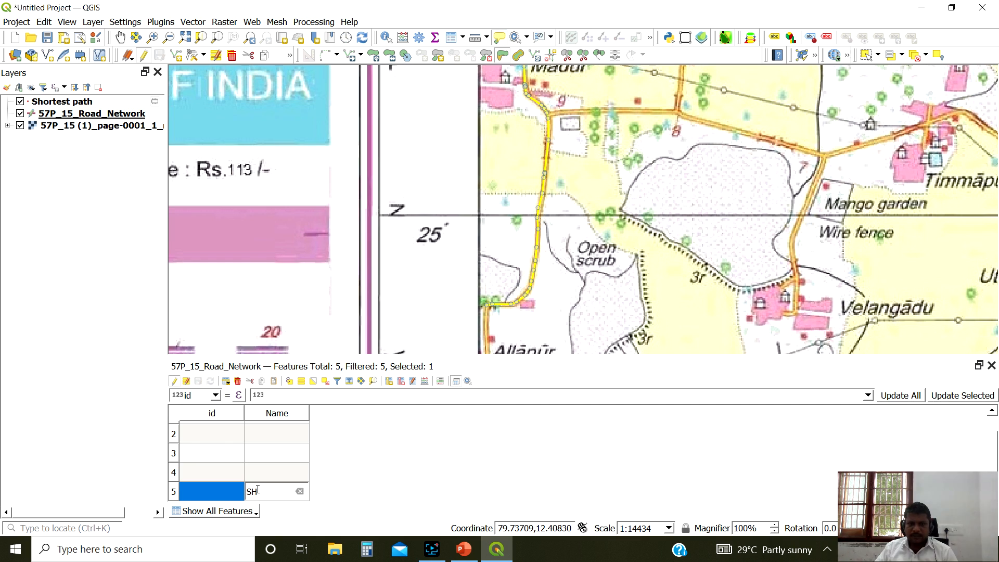
{"action": "left_click", "coordinate": [171, 472]}
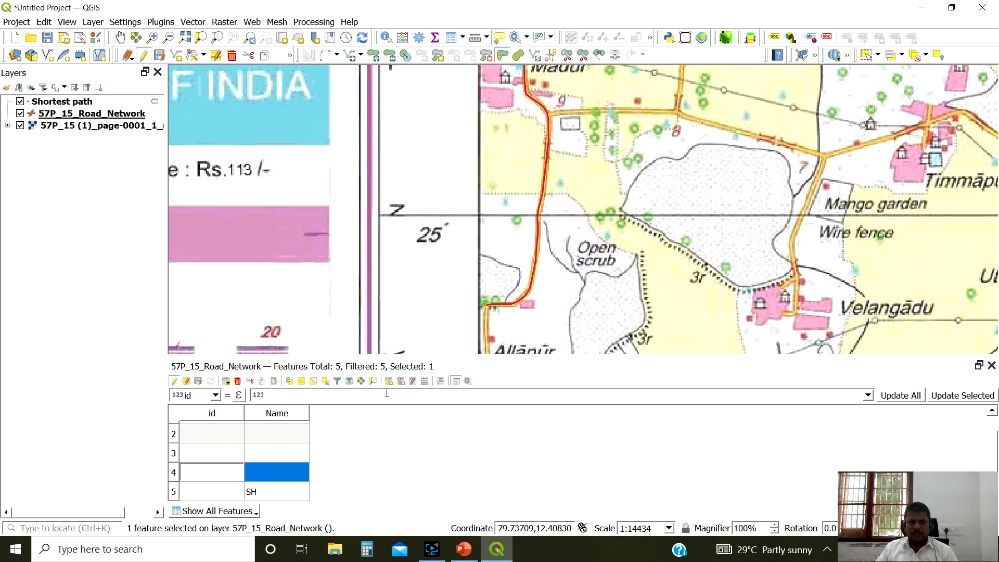
{"action": "left_click", "coordinate": [373, 382]}
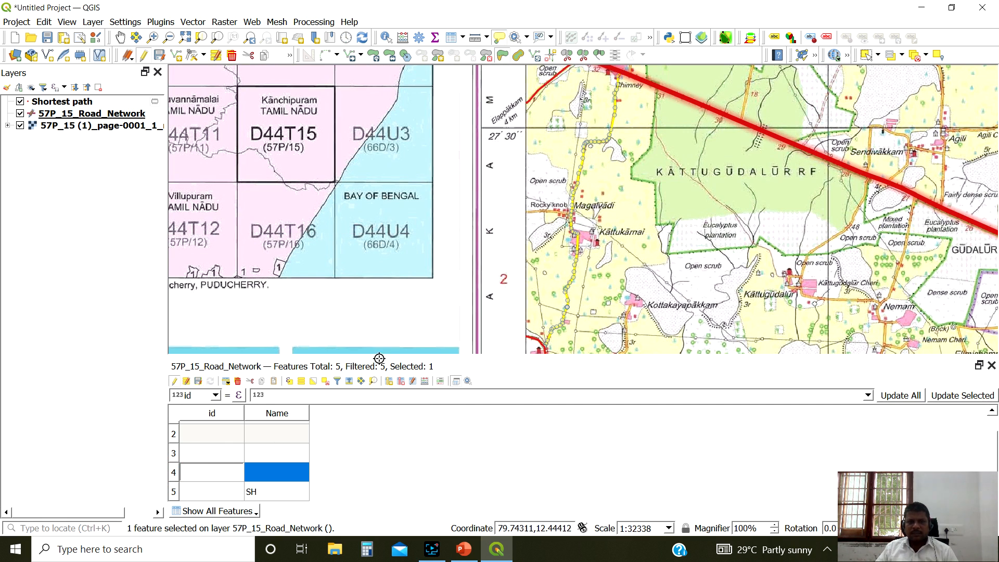
{"action": "left_click", "coordinate": [263, 471]}
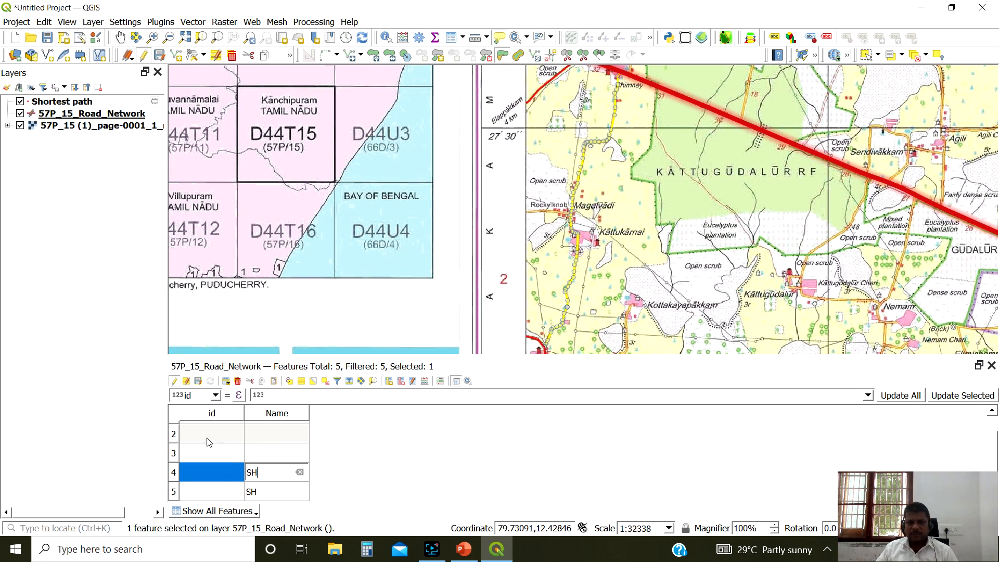
Hide the Shortest path layer and set the Name of the third feature to Village Road after locating it on the map
{"action": "left_click", "coordinate": [177, 435]}
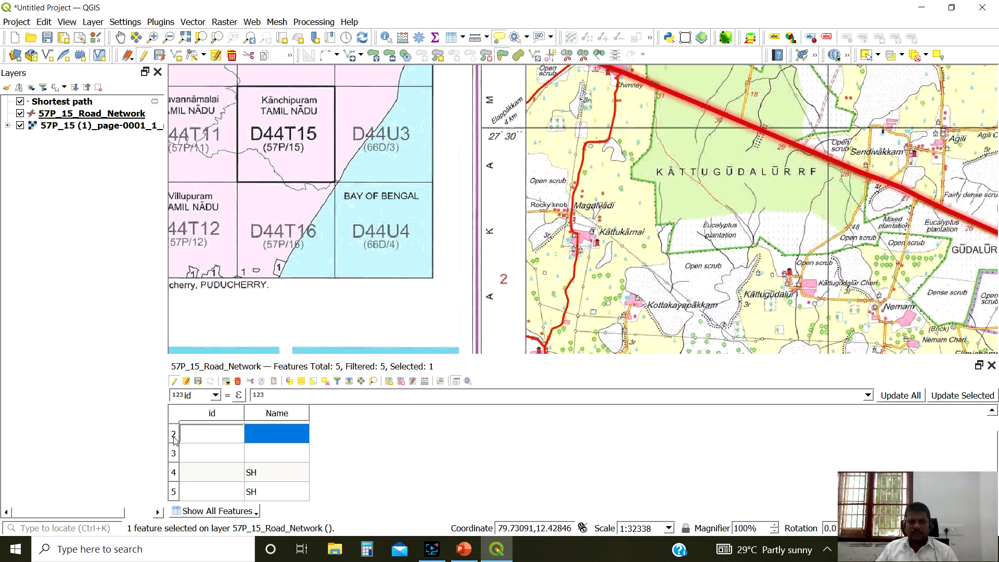
{"action": "left_click", "coordinate": [175, 453]}
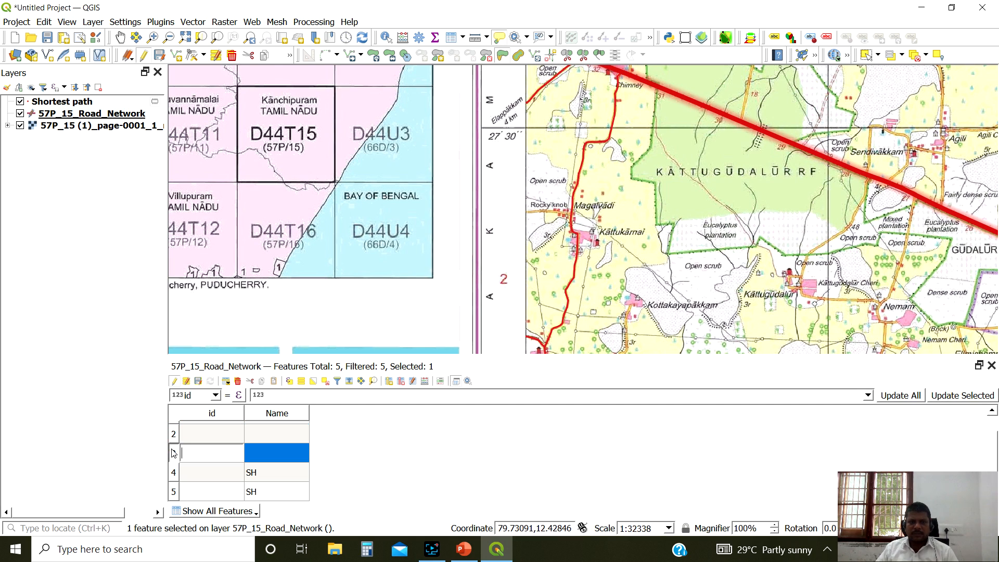
{"action": "left_click", "coordinate": [19, 102]}
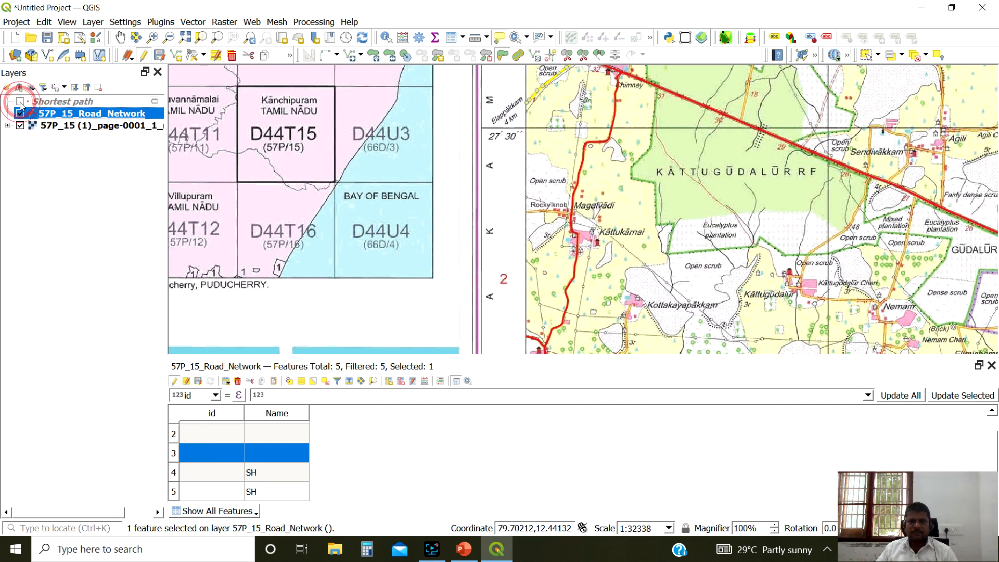
{"action": "left_click", "coordinate": [174, 454]}
{"action": "left_click", "coordinate": [374, 381]}
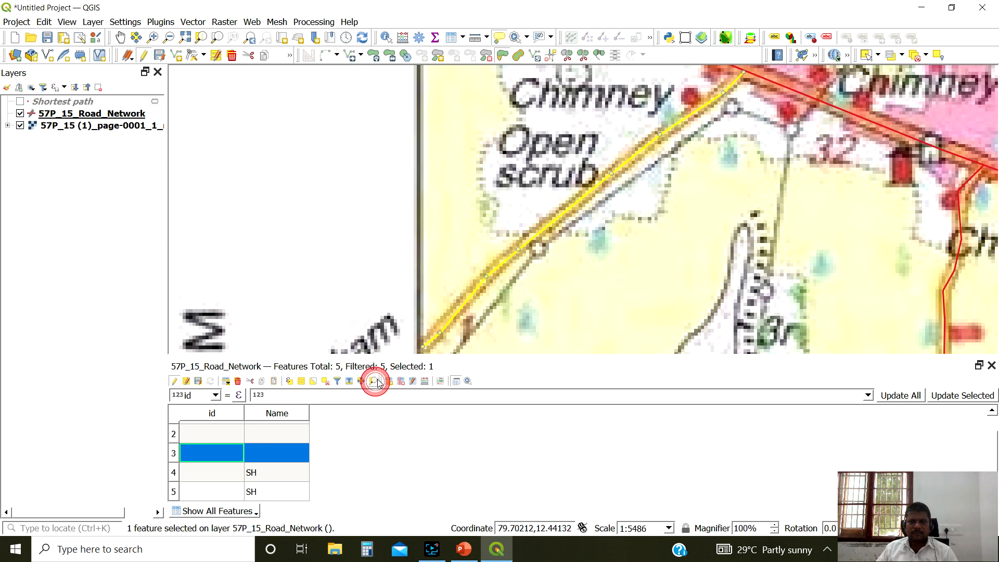
{"action": "double_click", "coordinate": [276, 455]}
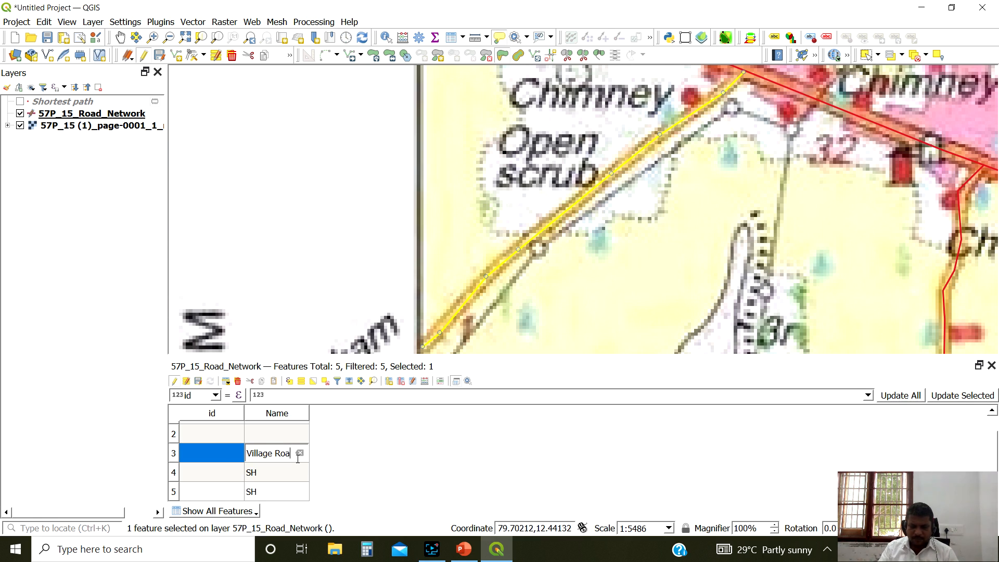
Set the Name of the second feature, the road south from Bālunāyakkanpālaiyam, to Village Road by reusing the third feature's value
{"action": "left_click", "coordinate": [175, 435]}
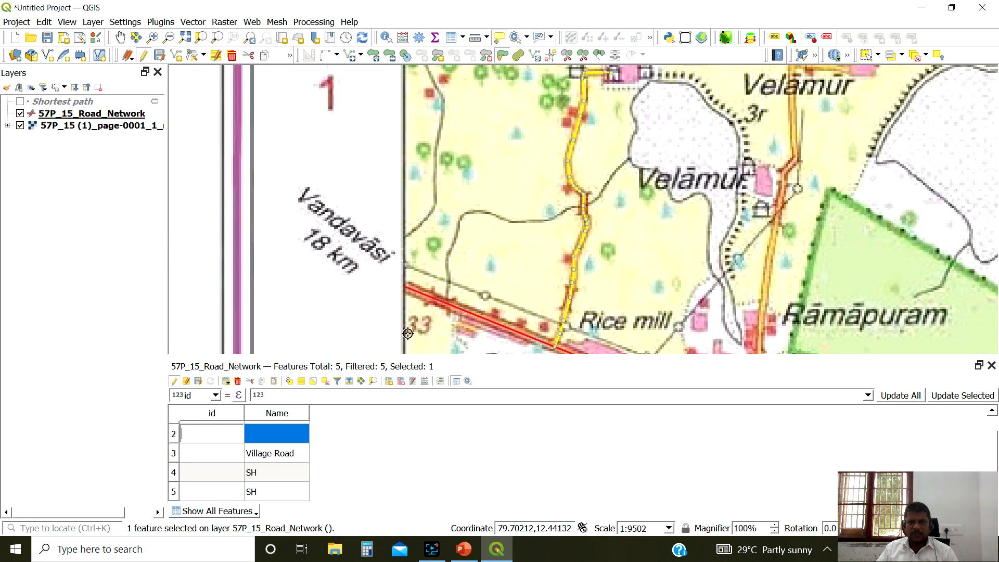
{"action": "left_click", "coordinate": [275, 428]}
{"action": "left_click", "coordinate": [271, 451]}
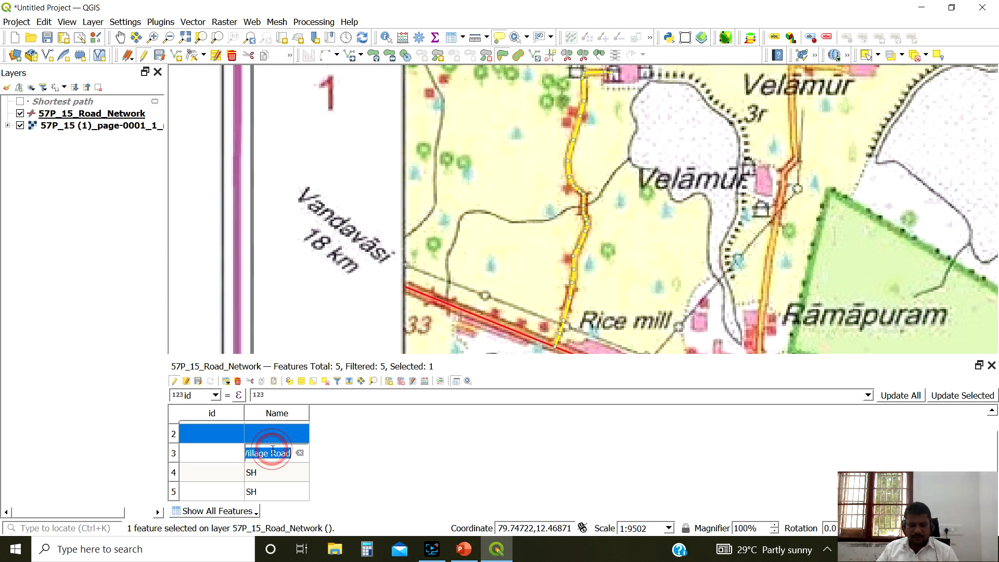
{"action": "left_click", "coordinate": [272, 434]}
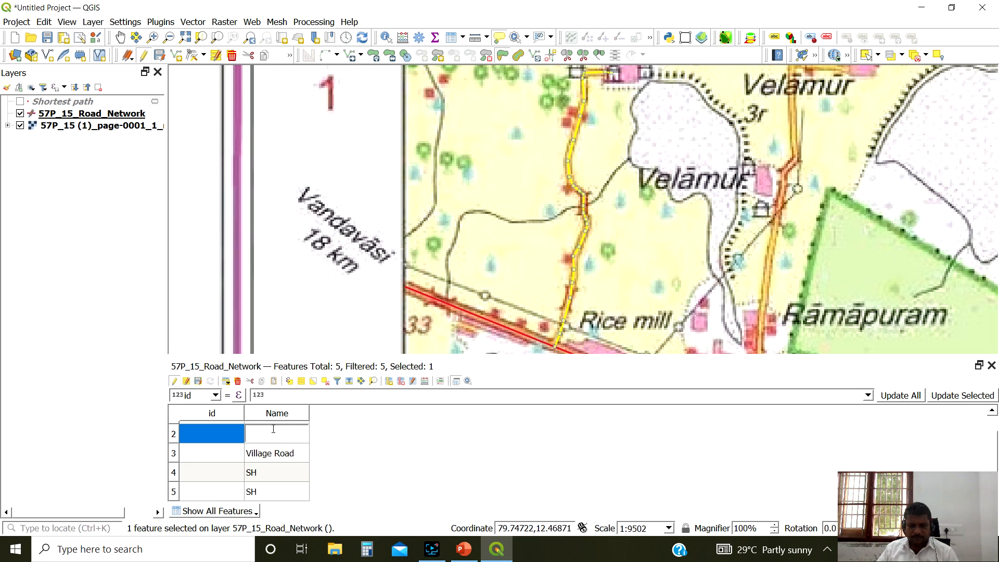
{"action": "scroll", "coordinate": [251, 453], "scroll_direction": "up", "scroll_amount": 1}
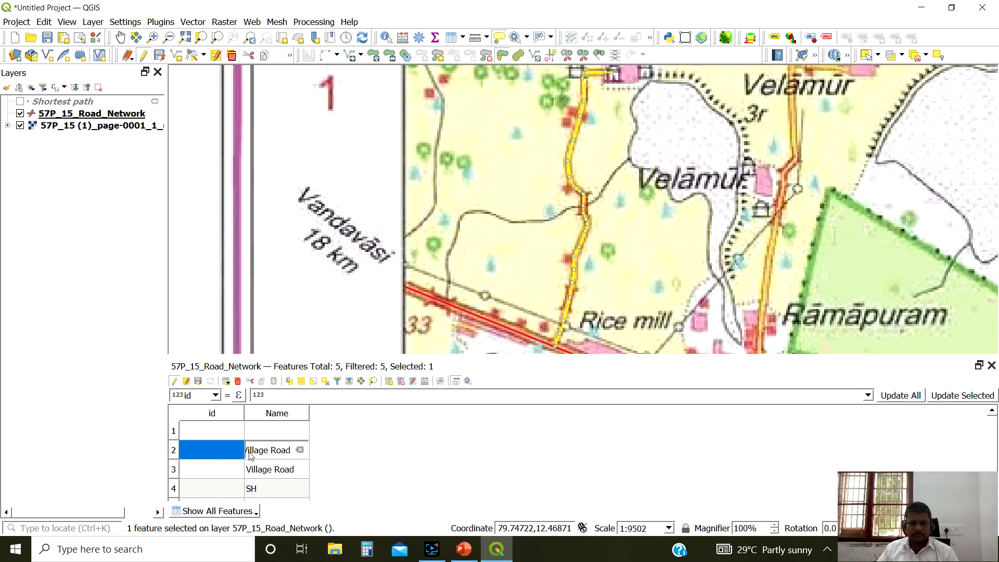
Set the Name of the first feature, the main highway crossing the sheet, to NH
{"action": "left_click", "coordinate": [173, 432]}
{"action": "scroll", "coordinate": [485, 257], "scroll_direction": "down", "scroll_amount": 1}
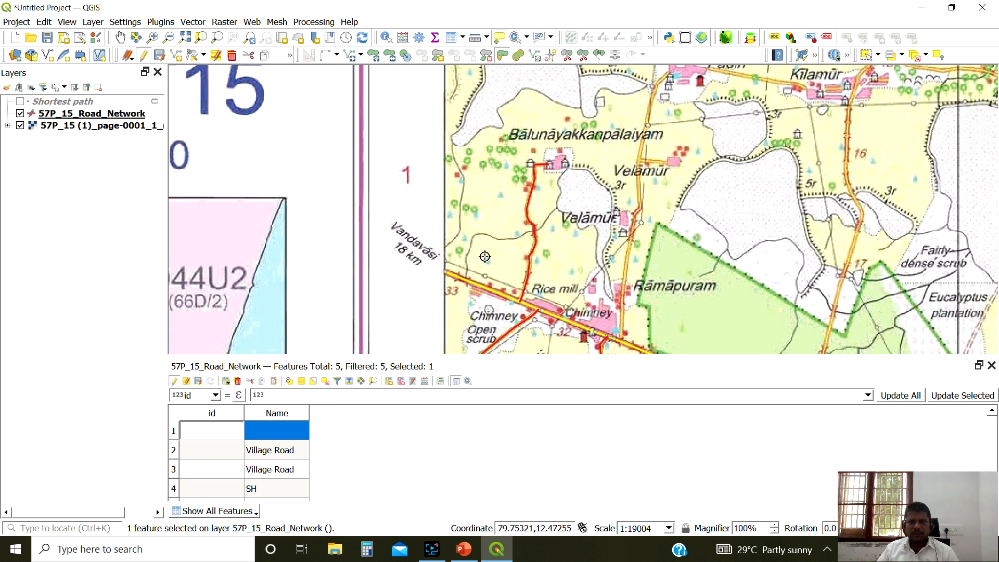
{"action": "left_click", "coordinate": [276, 432]}
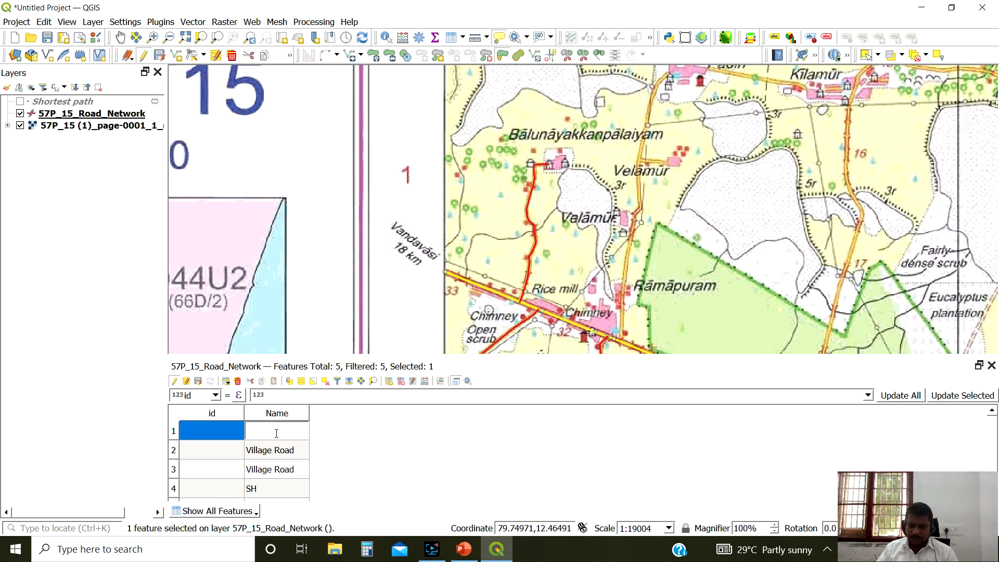
{"action": "left_click", "coordinate": [377, 435]}
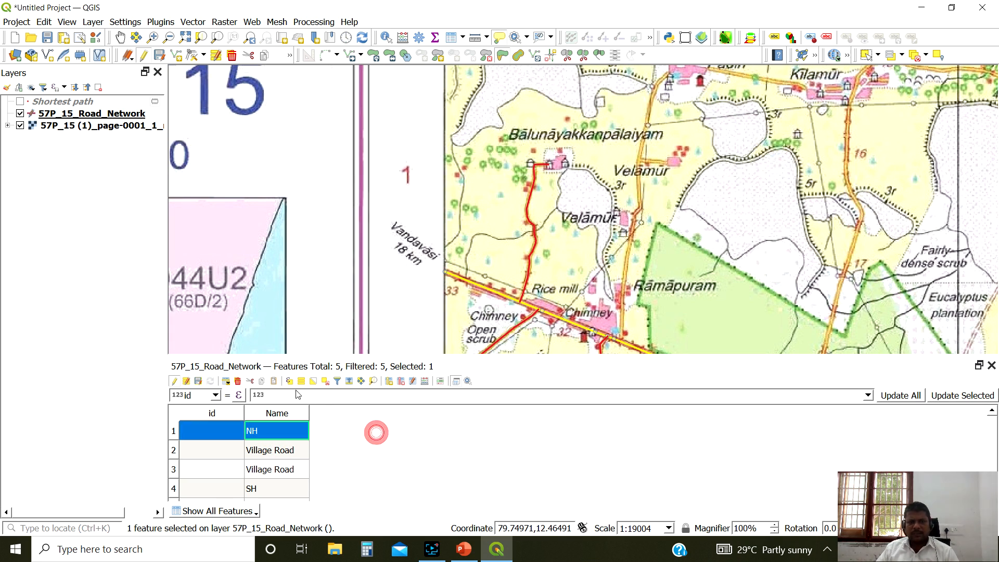
Close the attribute table, then save the 57P_15_Road_Network layer edits and end its editing session
{"action": "left_click", "coordinate": [991, 366]}
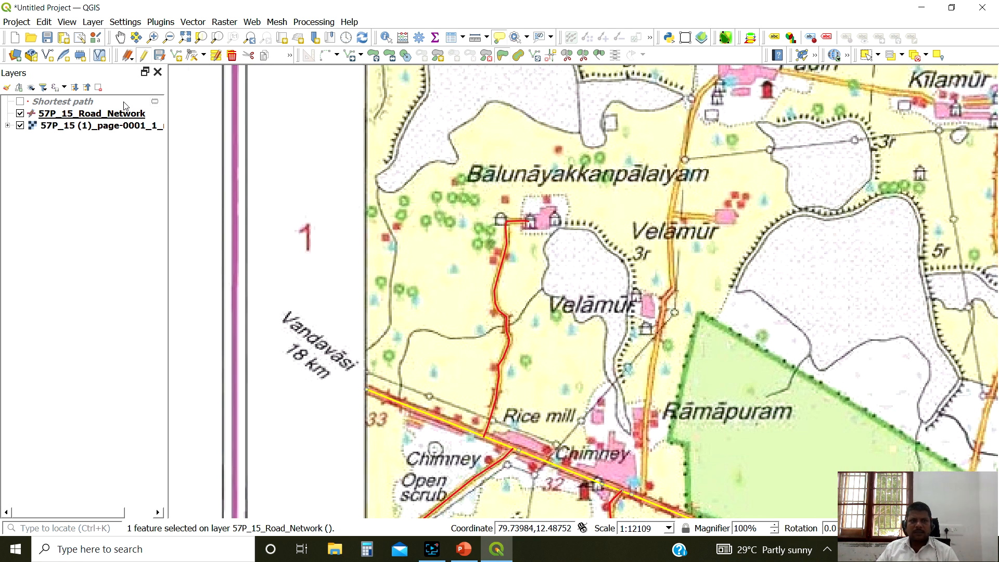
{"action": "right_click", "coordinate": [99, 118]}
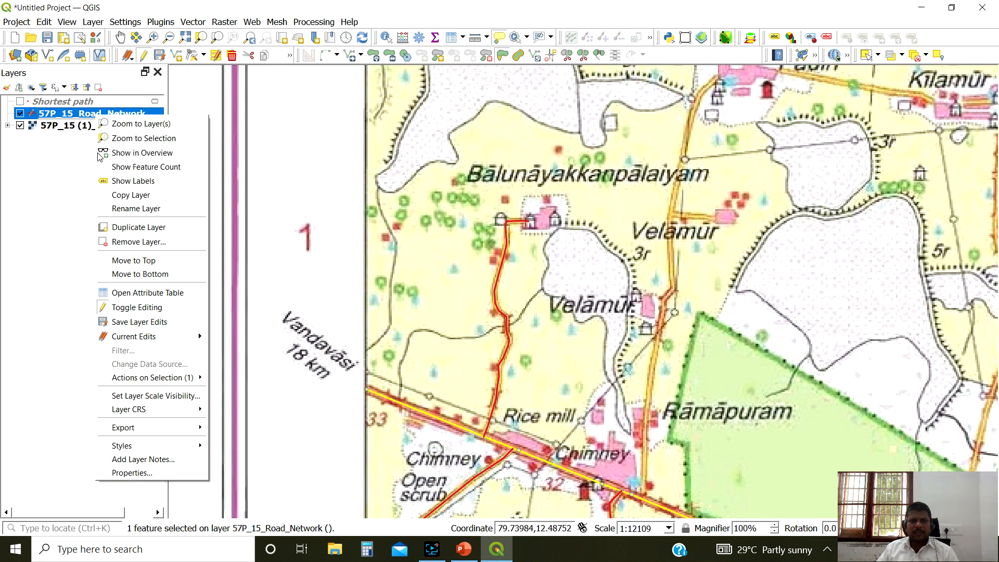
{"action": "left_click", "coordinate": [144, 321]}
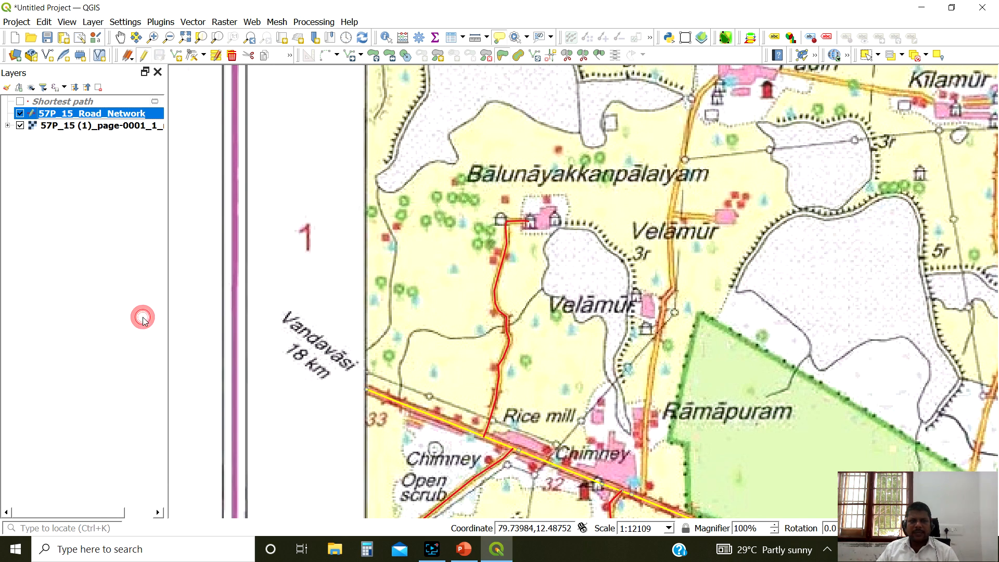
{"action": "right_click", "coordinate": [98, 116]}
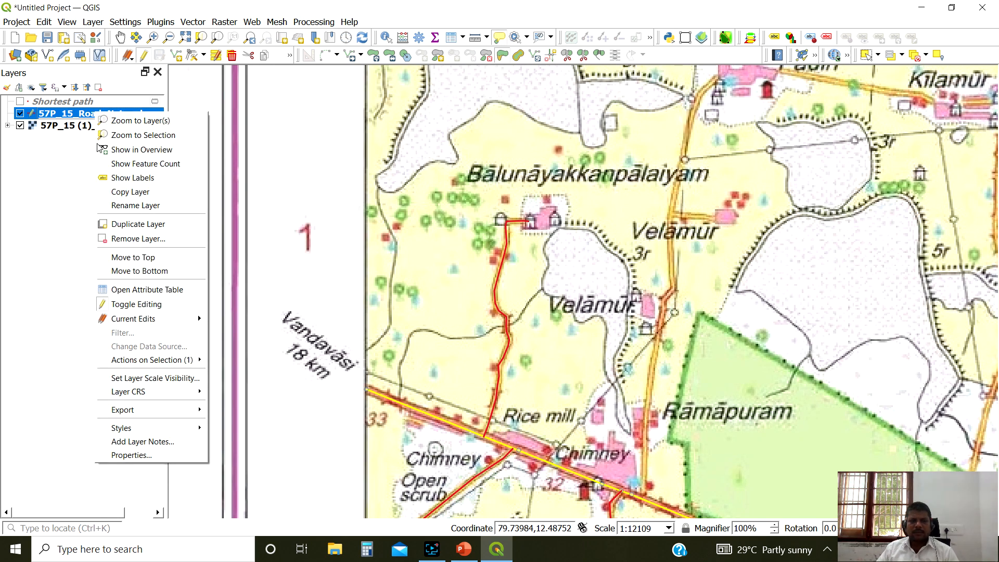
{"action": "left_click", "coordinate": [107, 300]}
Look over the digitized highway across the toposheet and switch to the Digitization of topographic sheet presentation in PowerPoint
{"action": "scroll", "coordinate": [483, 279], "scroll_direction": "down", "scroll_amount": 2}
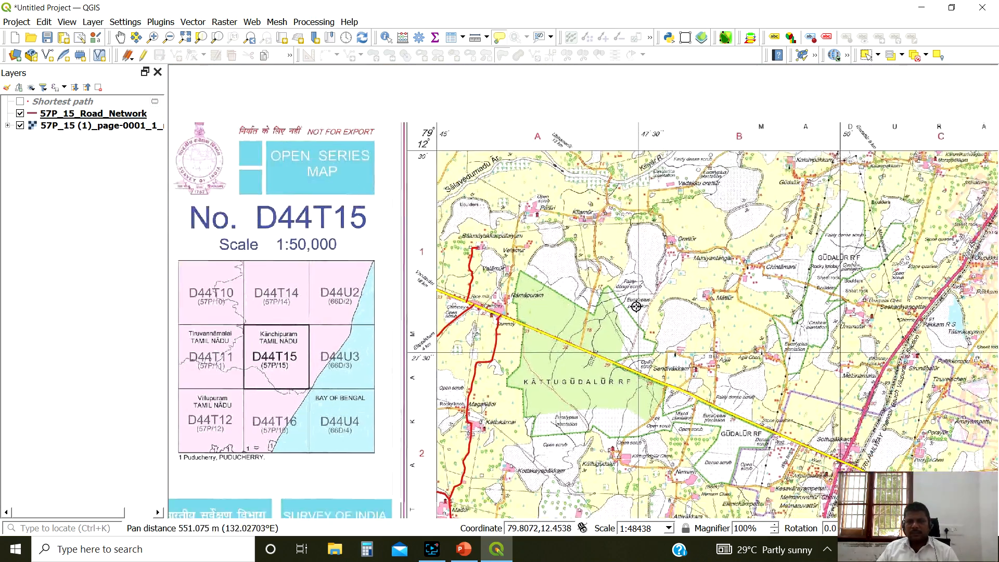
{"action": "left_click_drag", "start_coordinate": [635, 306], "coordinate": [293, 63]}
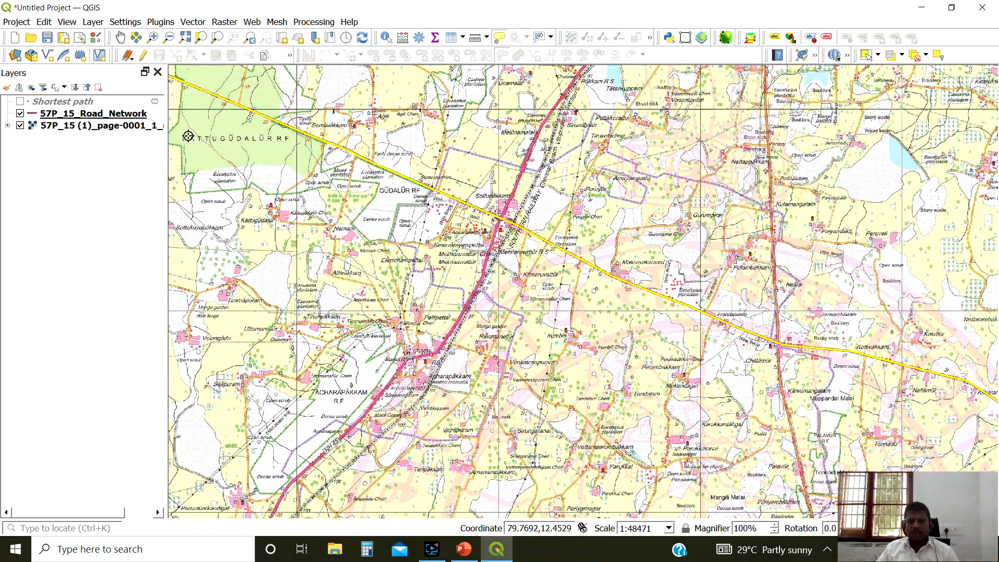
{"action": "left_click", "coordinate": [463, 549]}
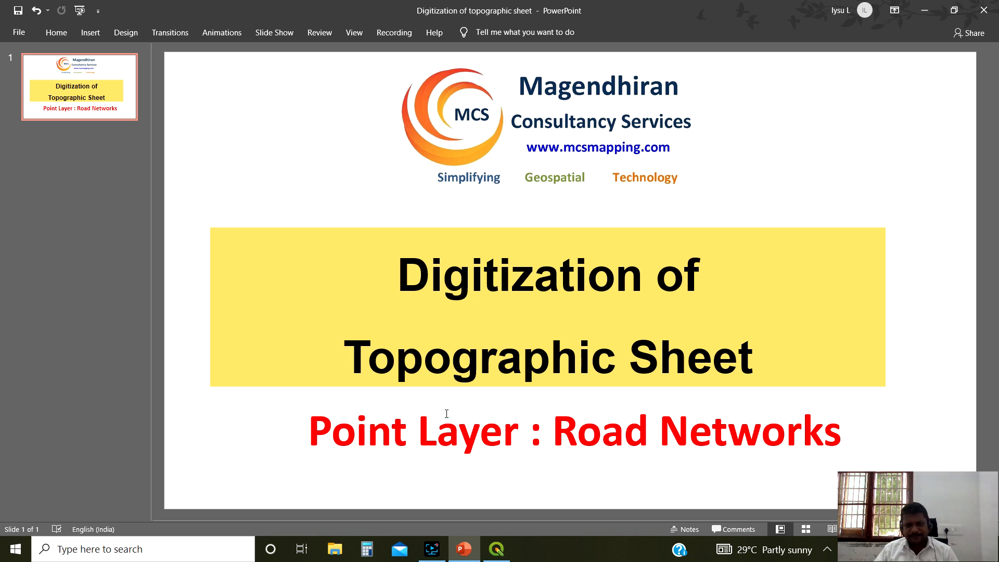
{"action": "left_click", "coordinate": [432, 549]}
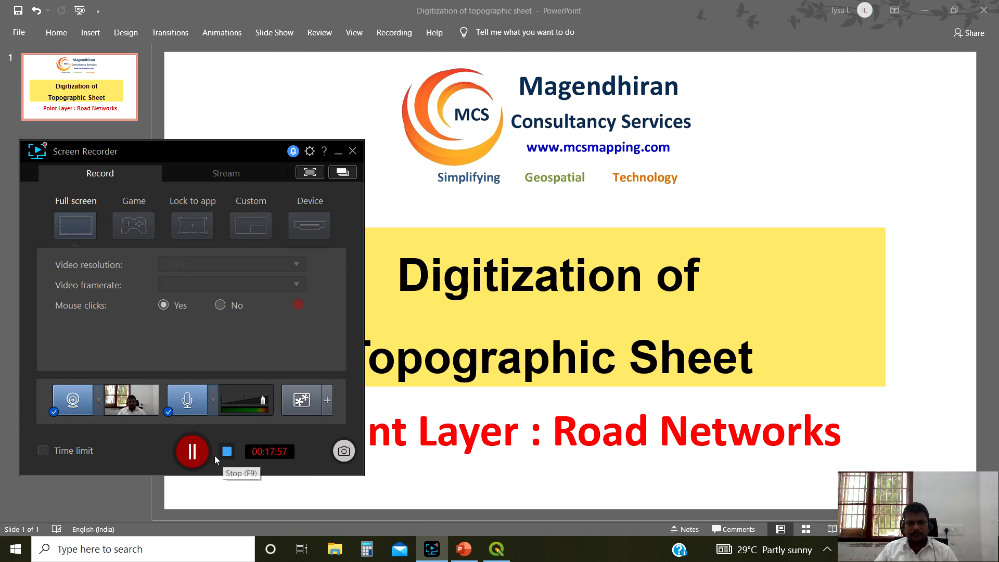